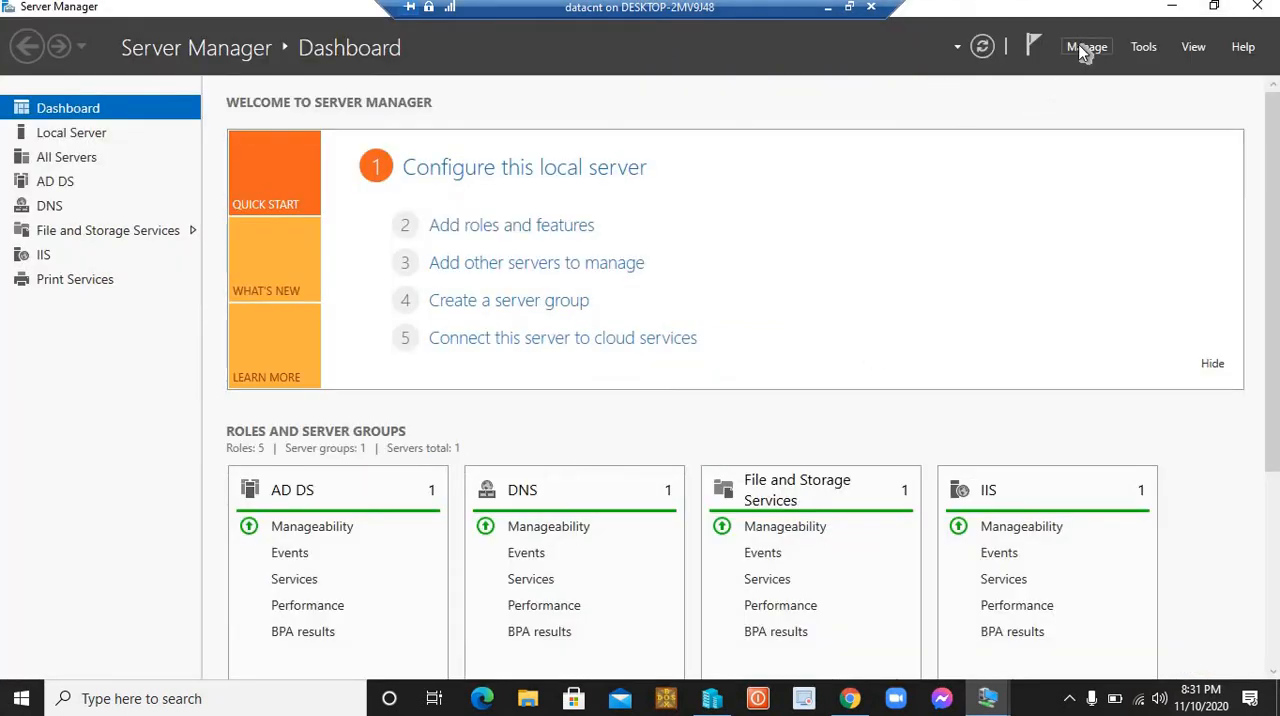
Step: Start adding roles and features with a role-based or feature-based installation on the server PDC.viatech.co
left_click(1086, 50)
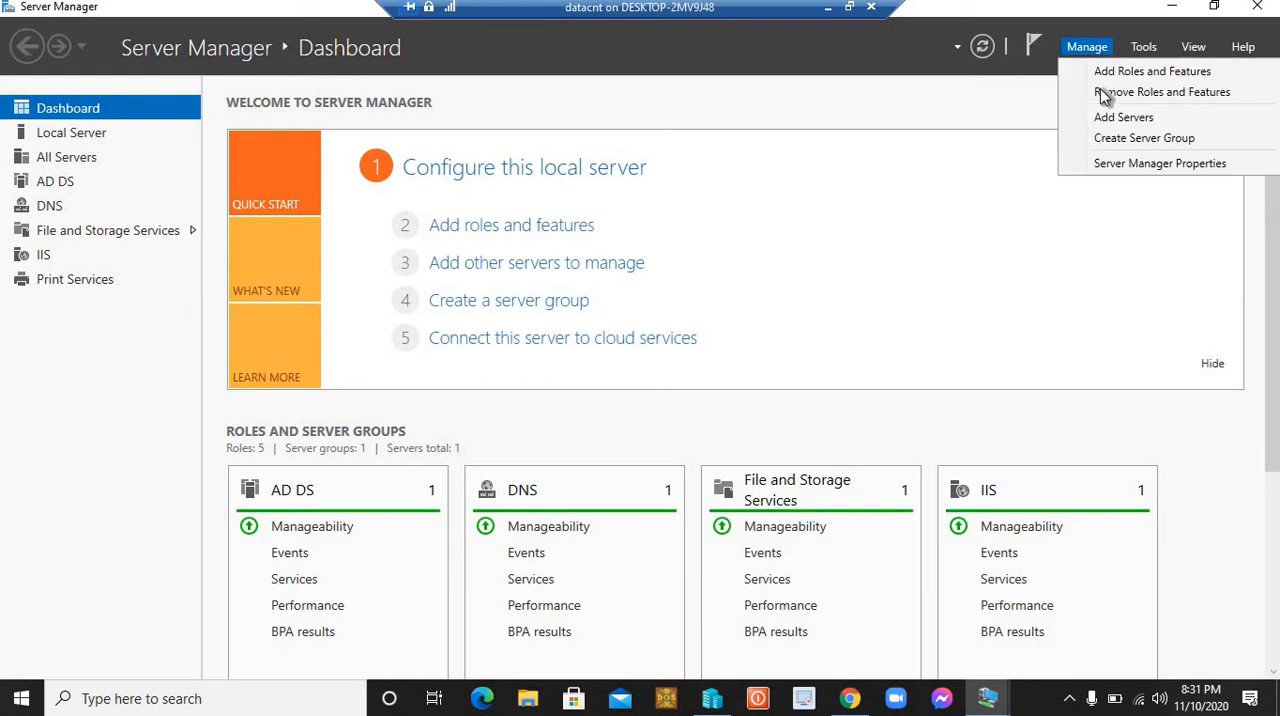
left_click(1104, 73)
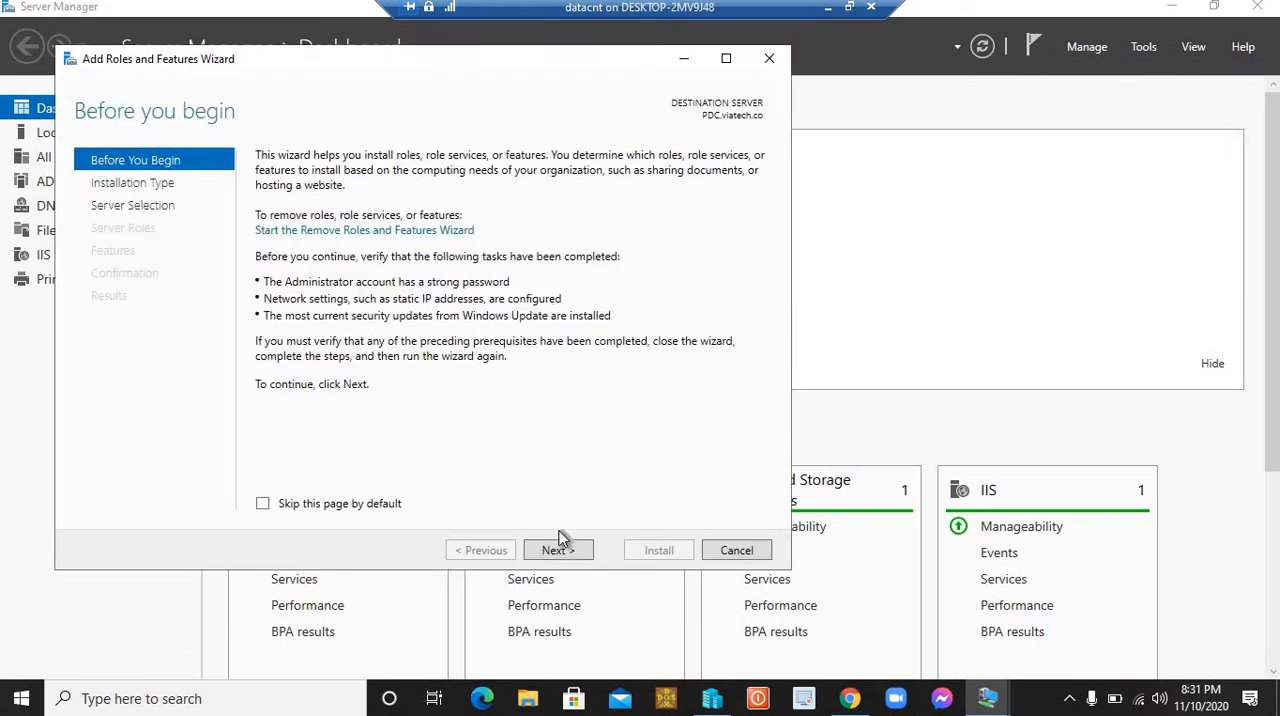
left_click(567, 551)
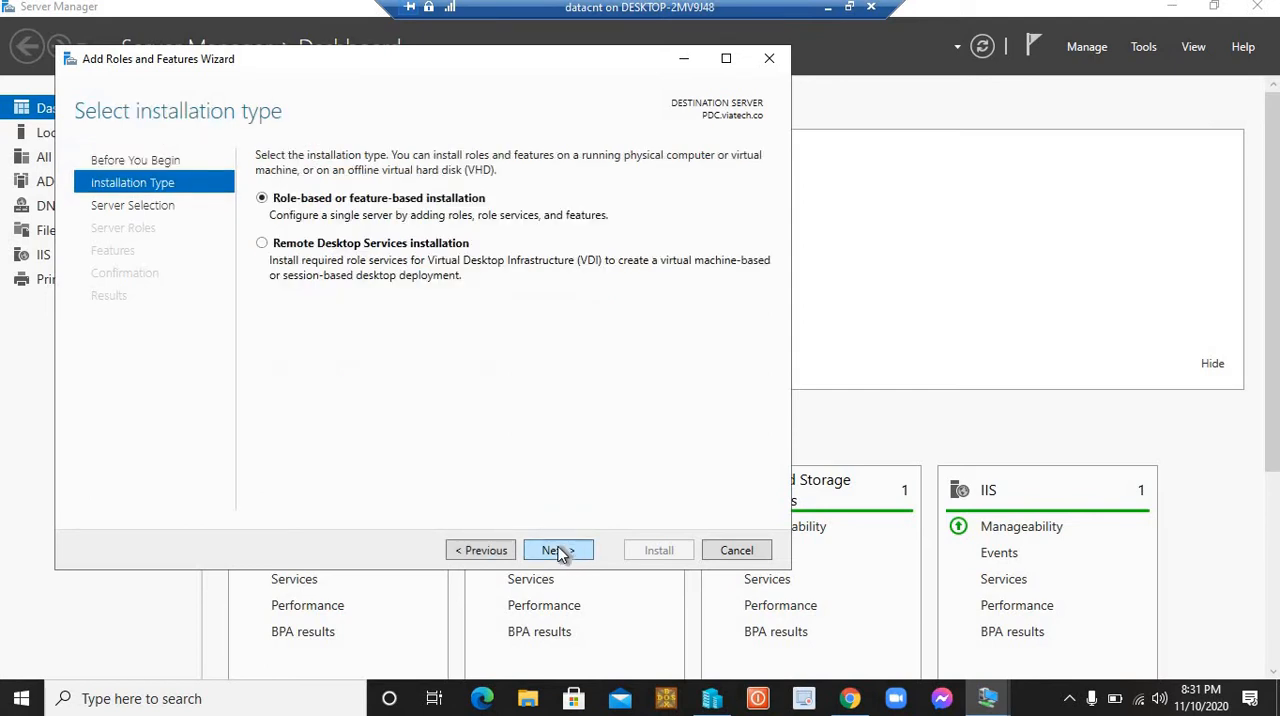
left_click(560, 551)
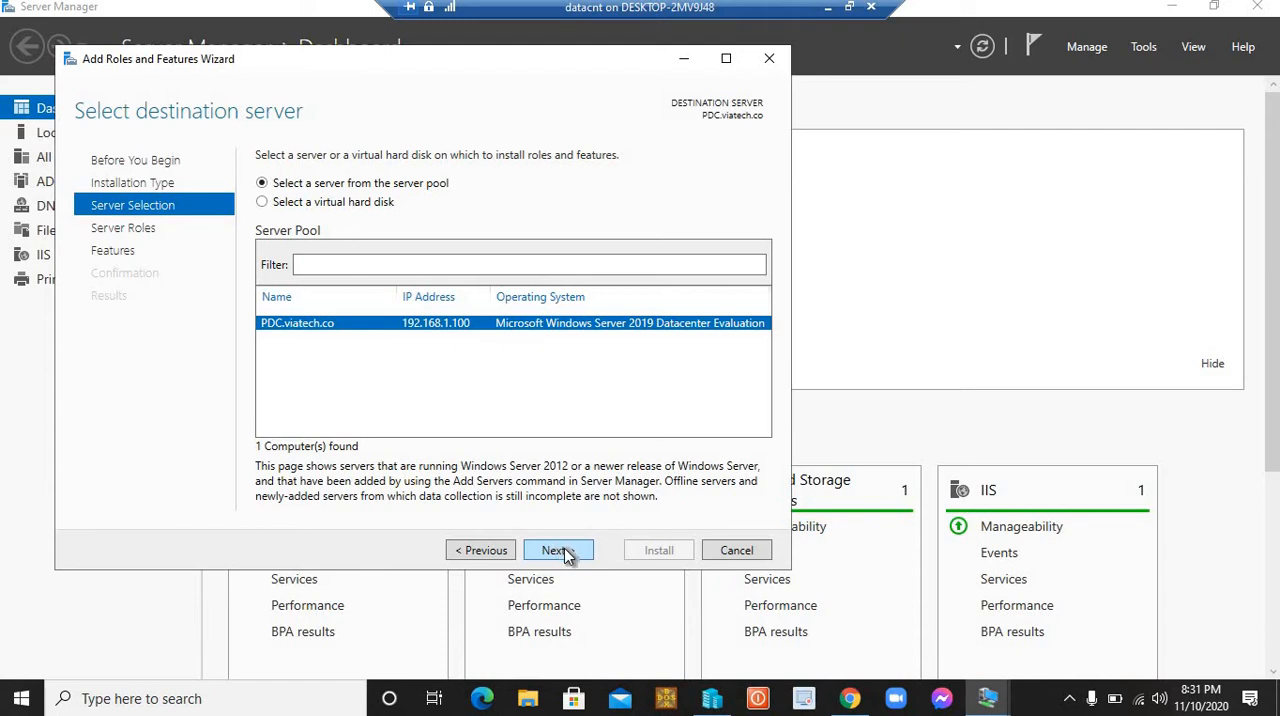
left_click(557, 552)
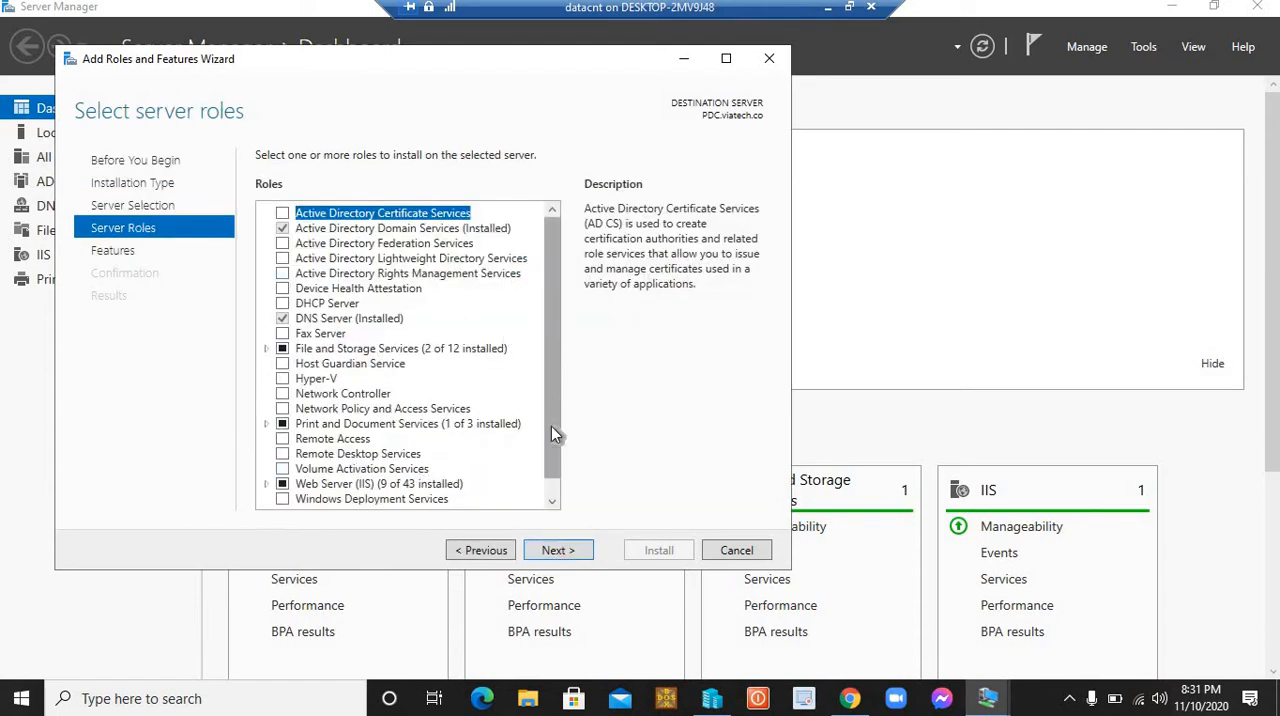
Step: Select the FTP Server role service under Web Server (IIS) for installation
scroll(551, 418, "down", 1)
left_click(267, 467)
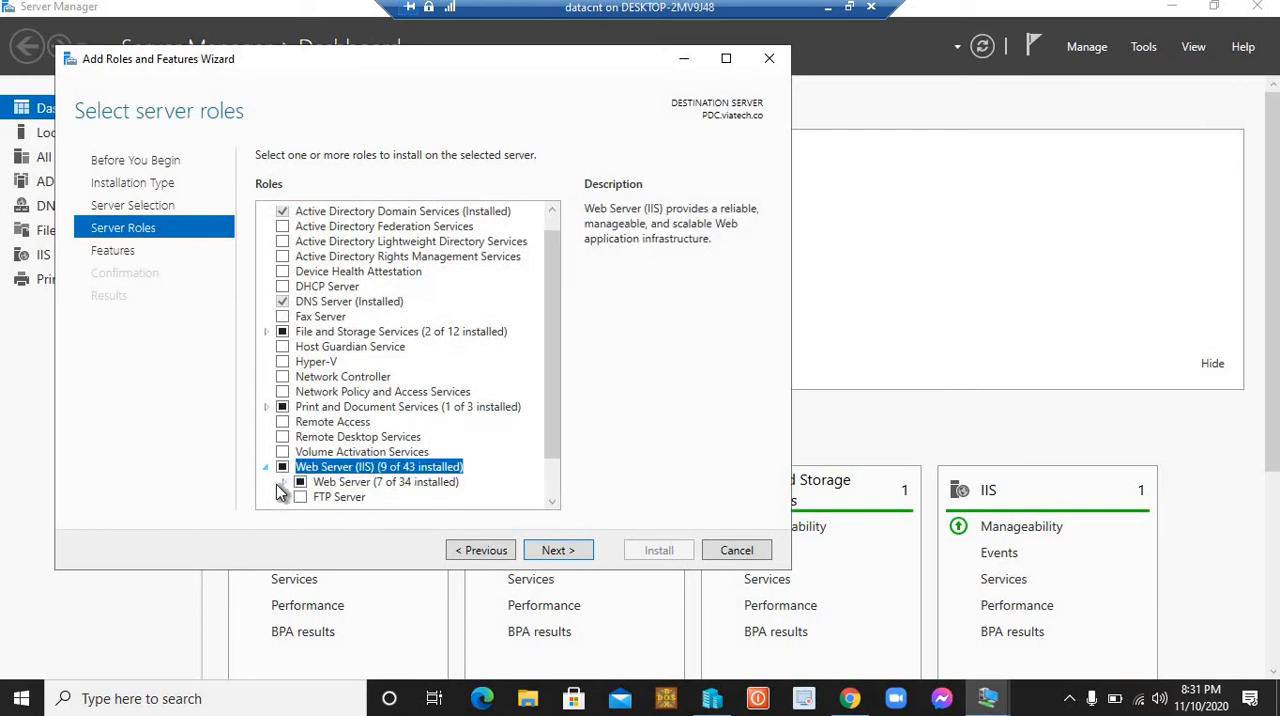
left_click(301, 497)
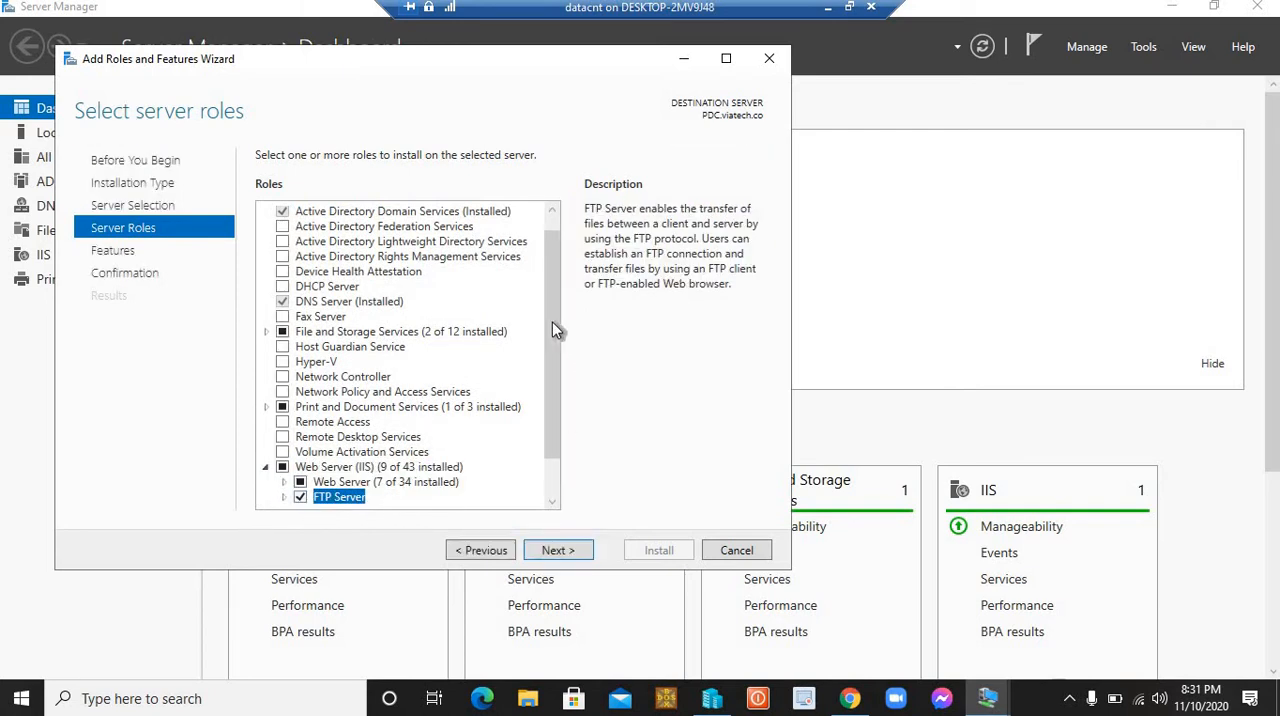
scroll(553, 392, "down", 1)
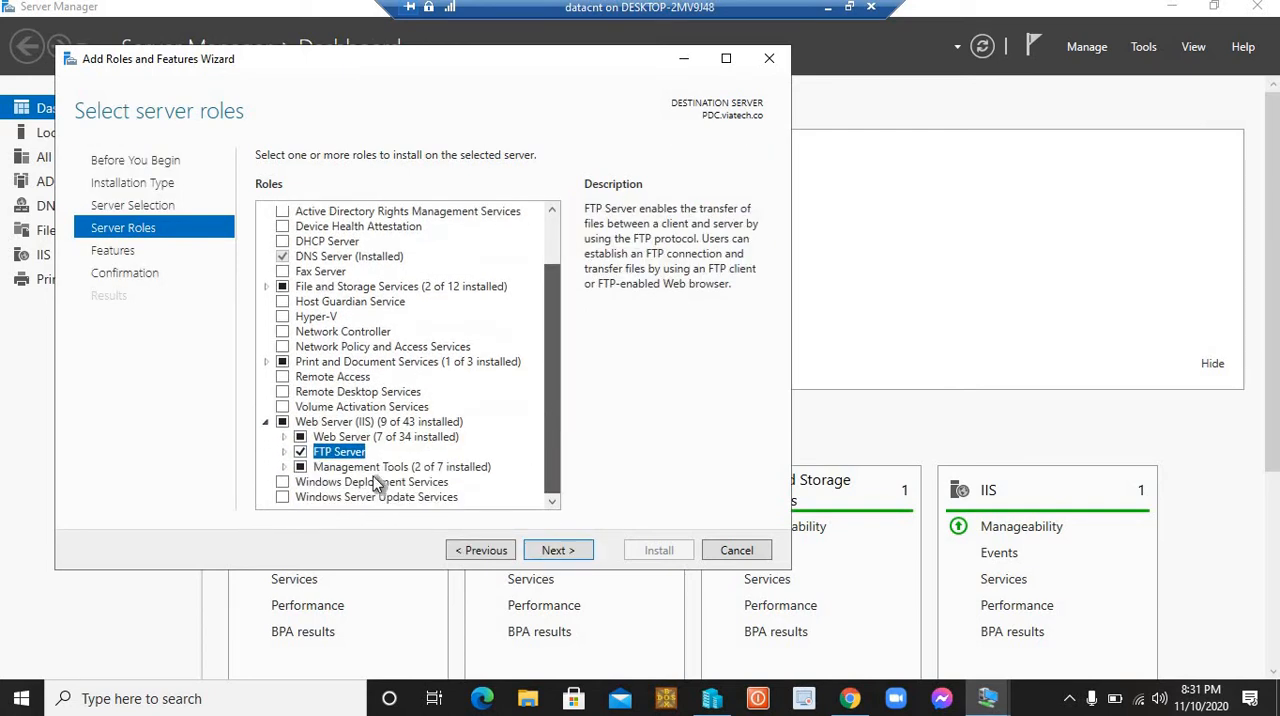
Step: Keep the default features, start installing the FTP Server role service, and minimize the wizard and Server Manager
left_click(553, 551)
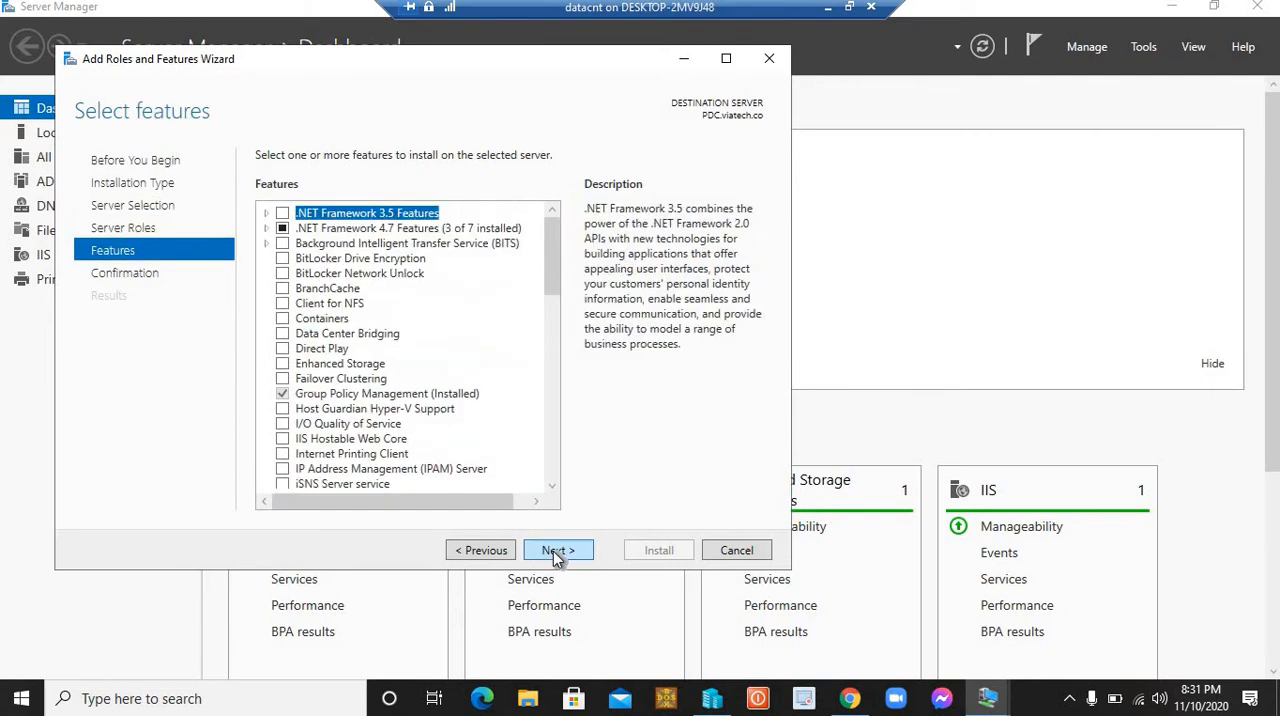
left_click(553, 551)
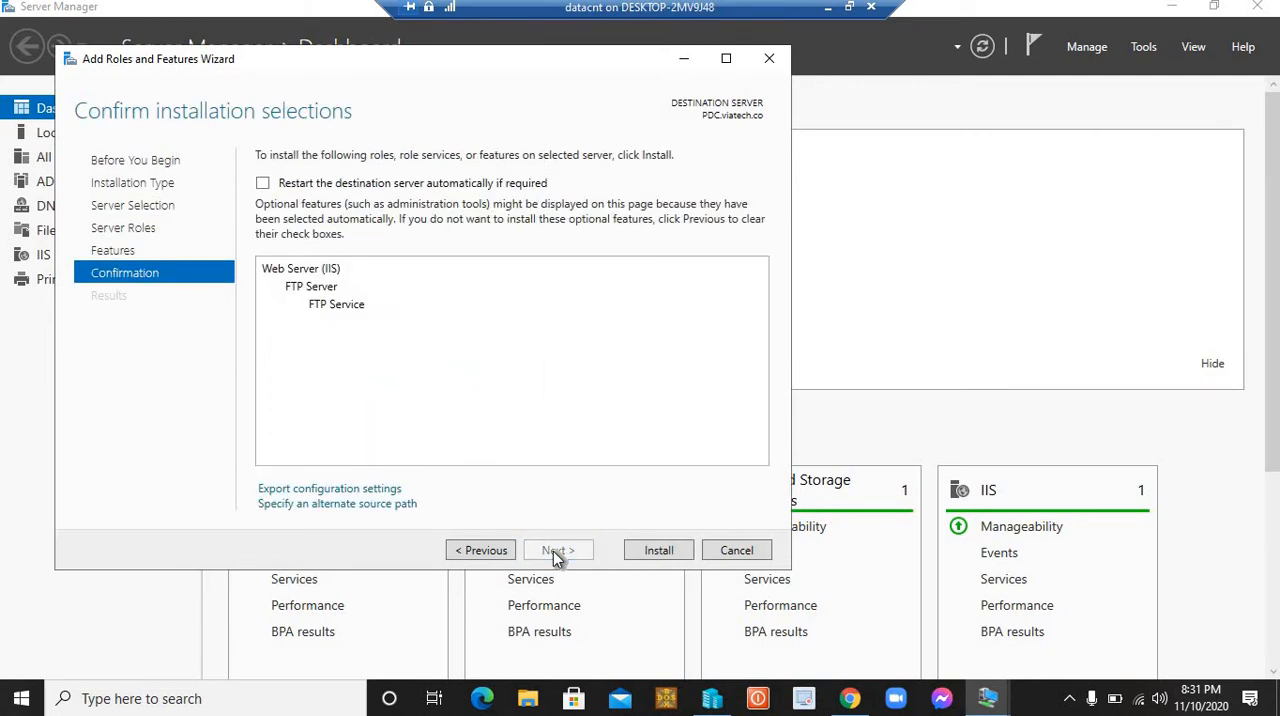
left_click(643, 556)
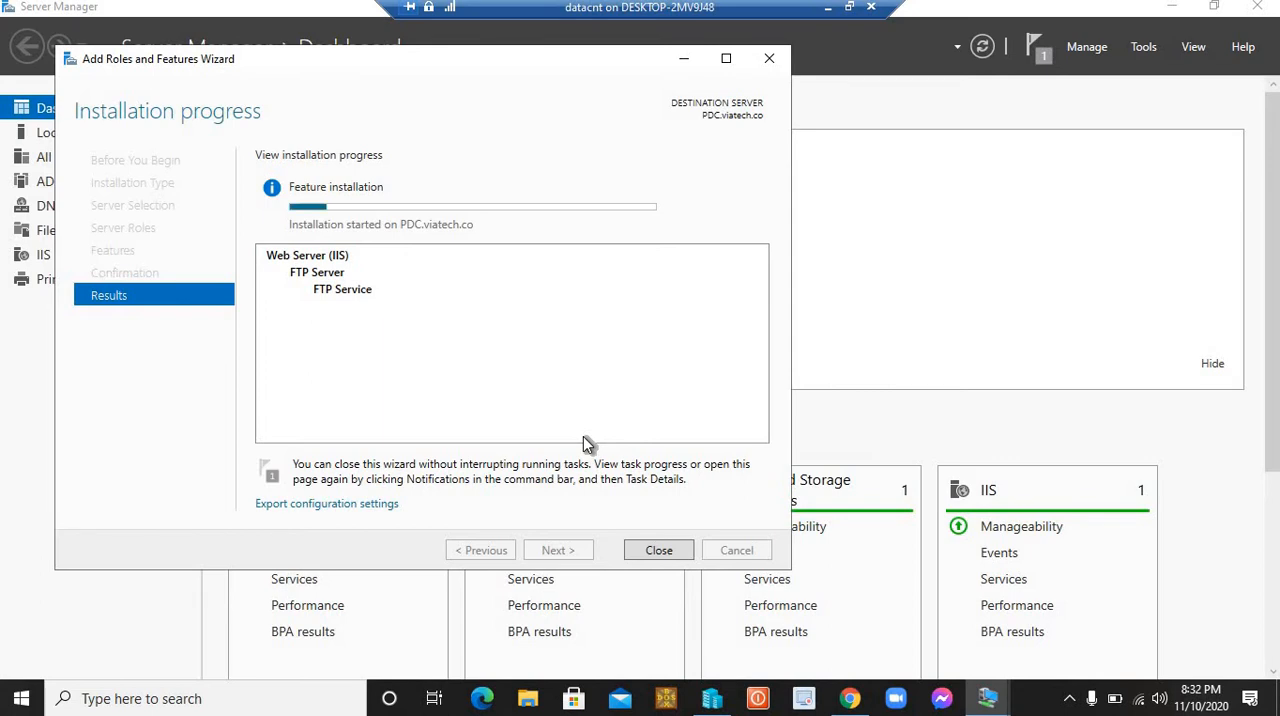
left_click(687, 62)
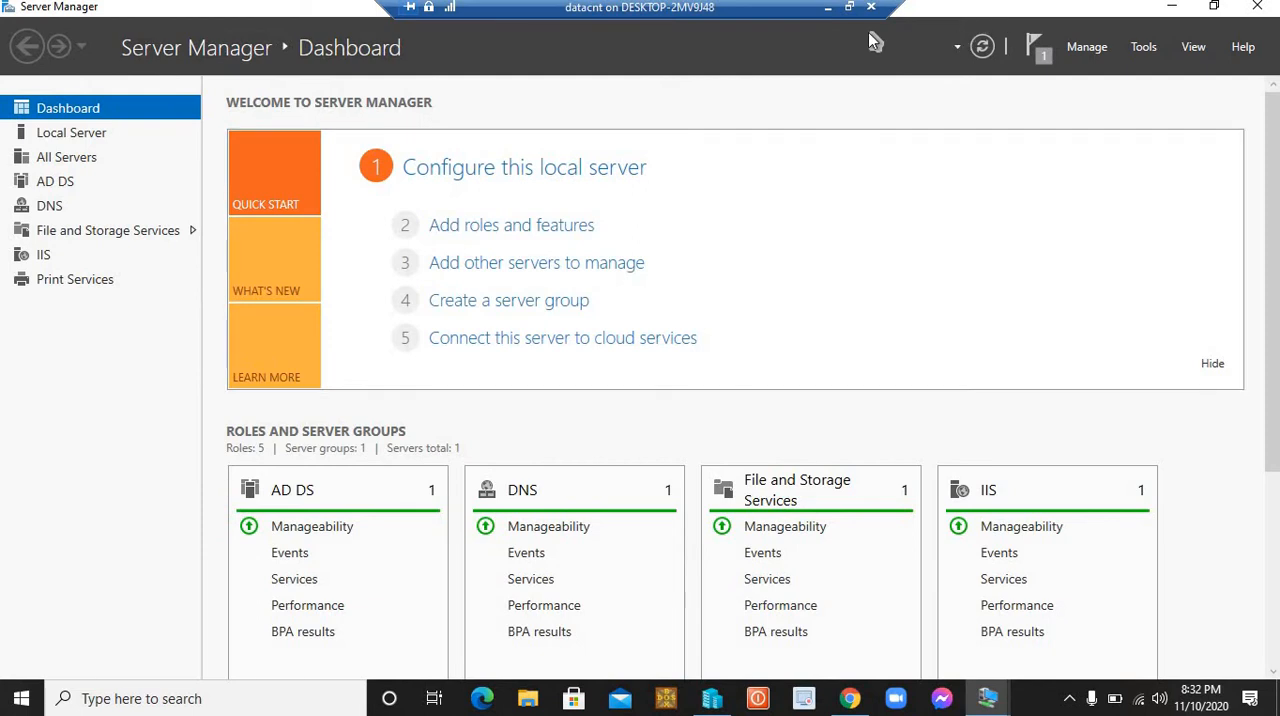
left_click(1172, 6)
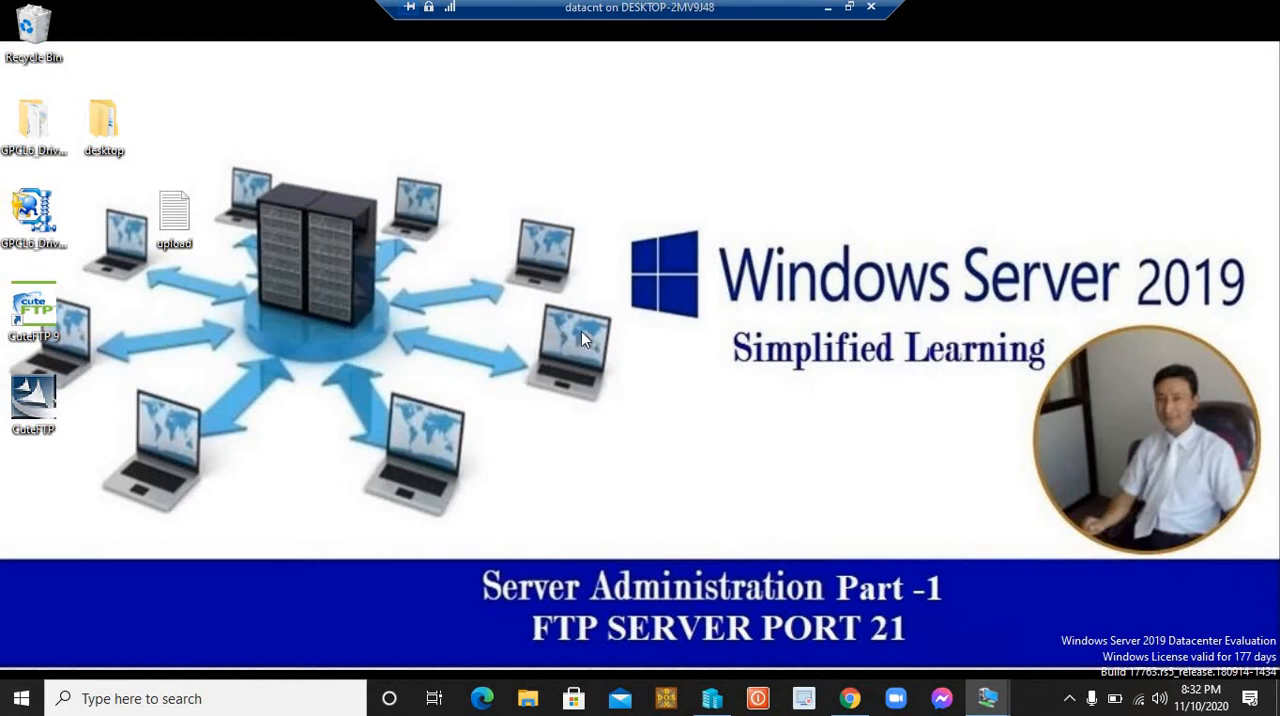
Step: Open Local Disk (C:) in File Explorer and select the shadow folder
key("super+e")
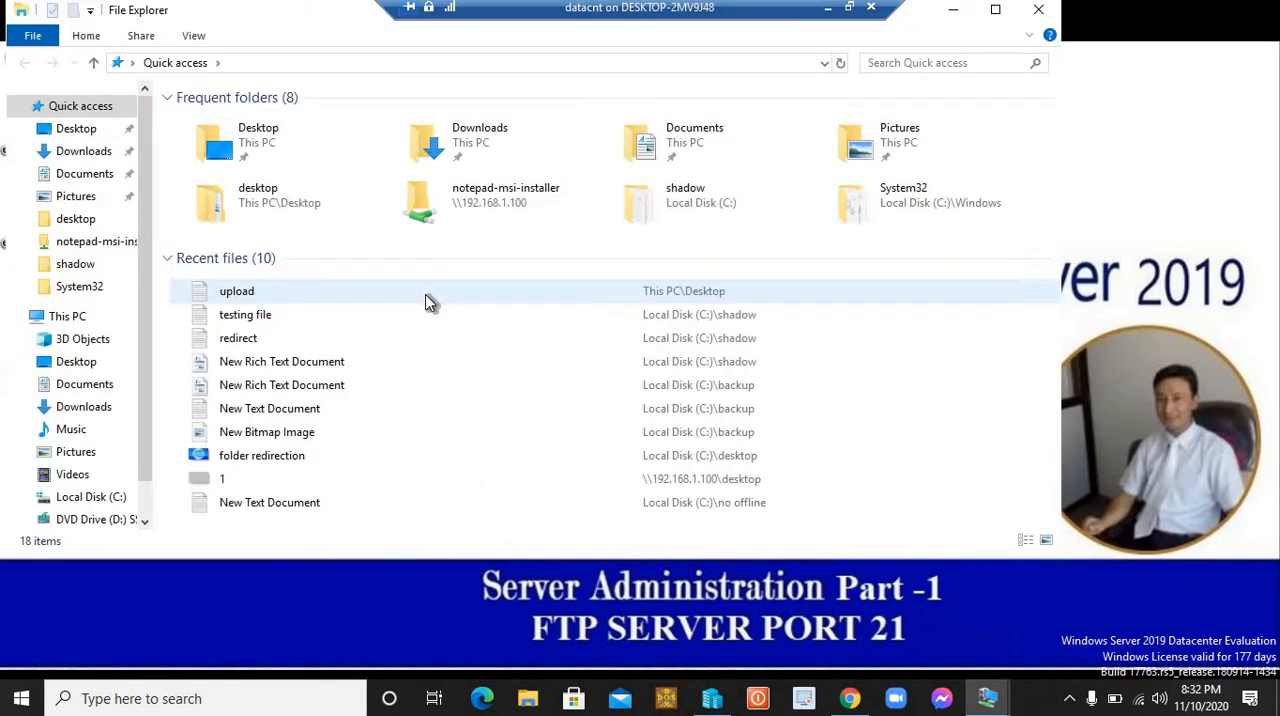
left_click(67, 318)
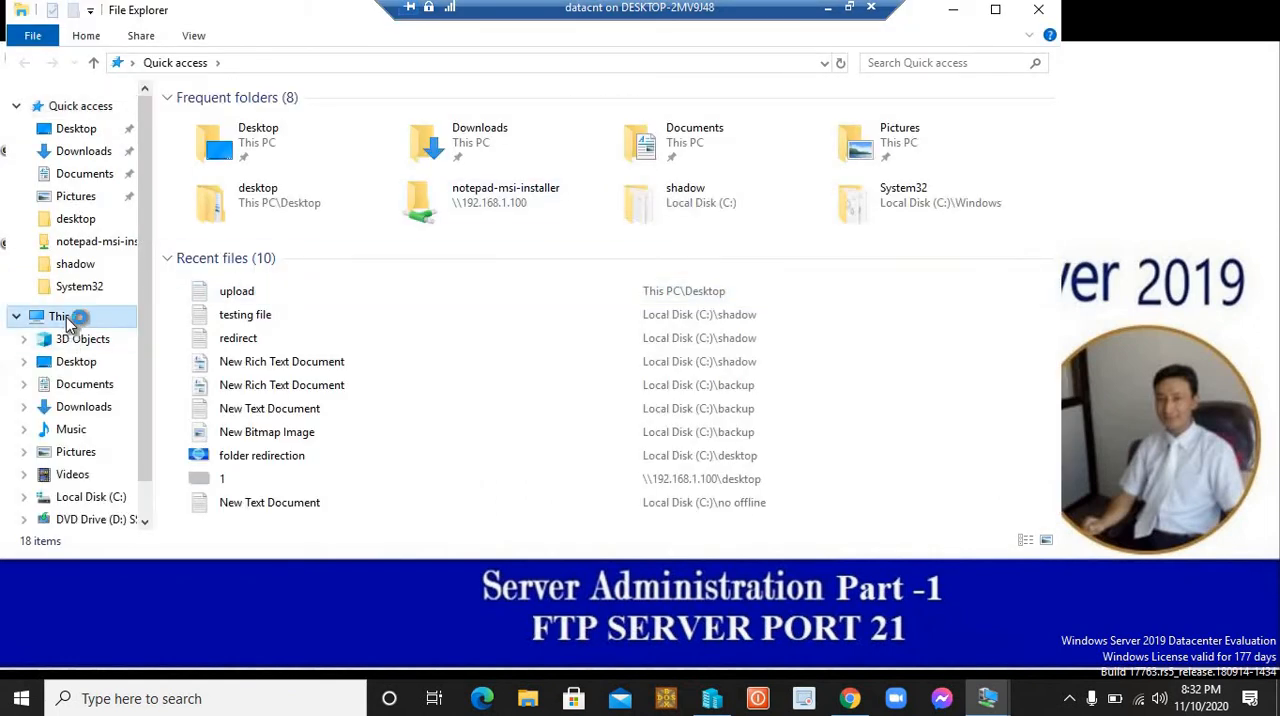
left_click(505, 318)
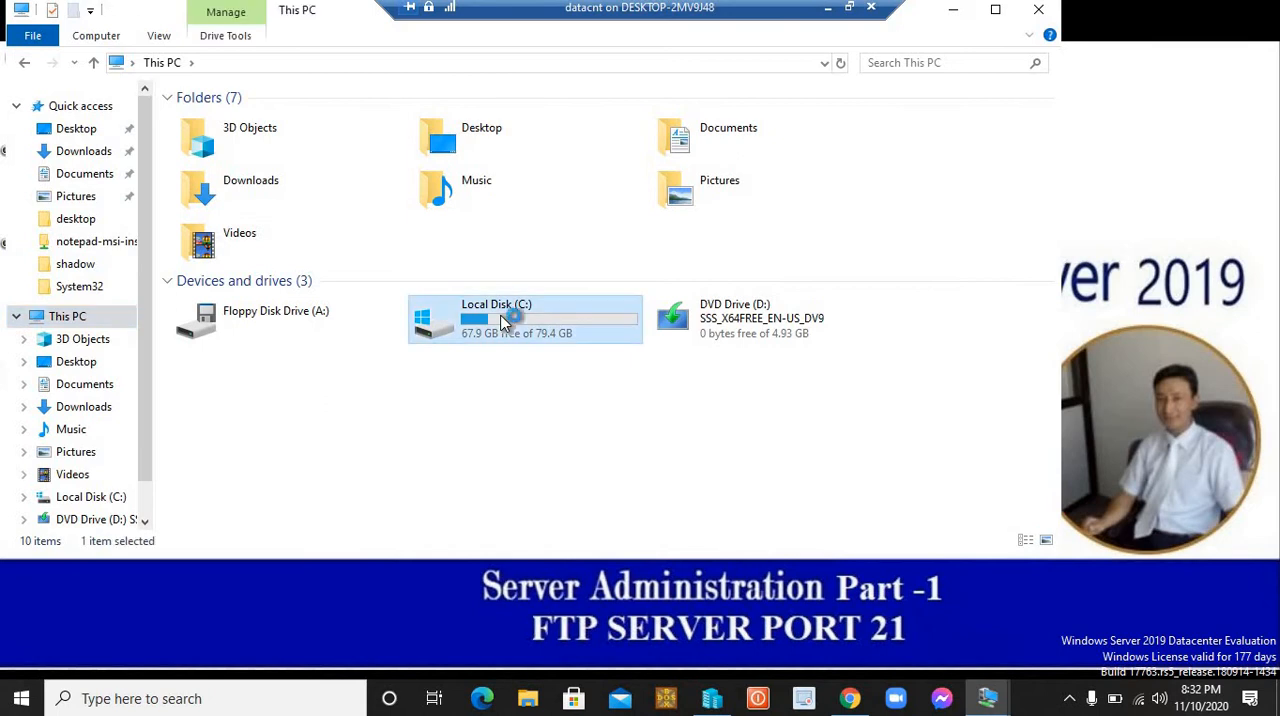
double_click(505, 320)
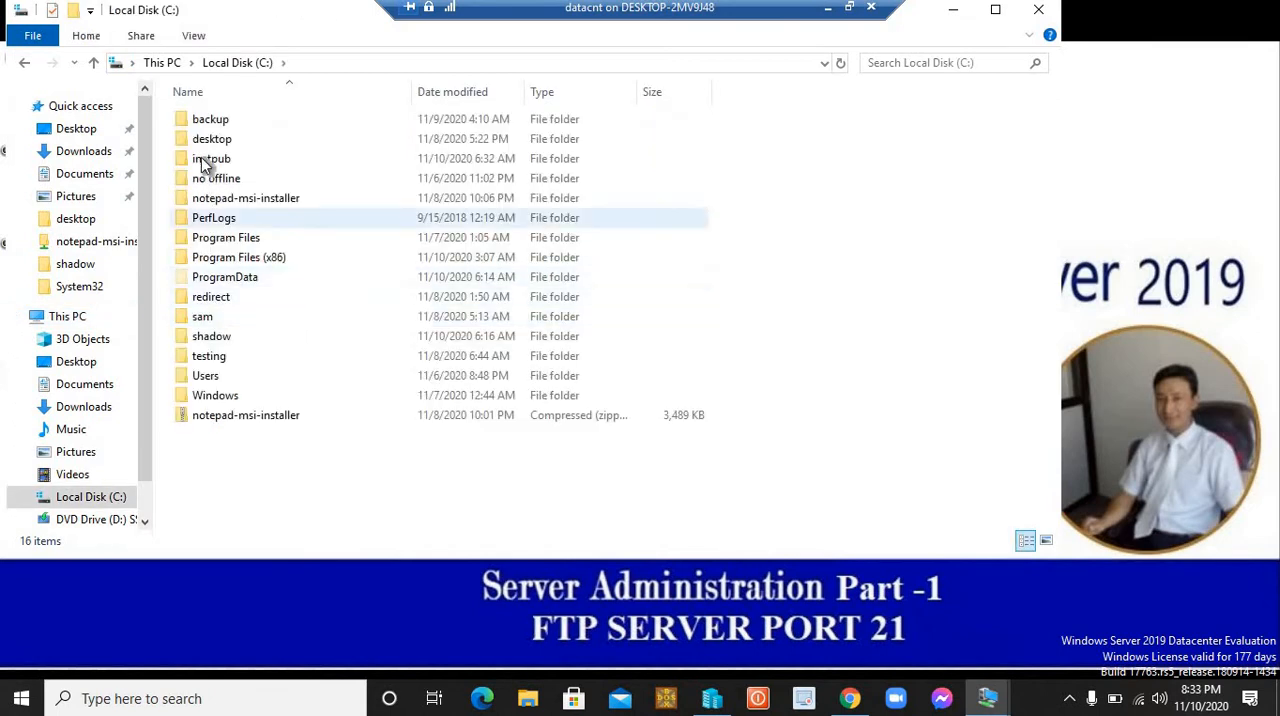
left_click(201, 157)
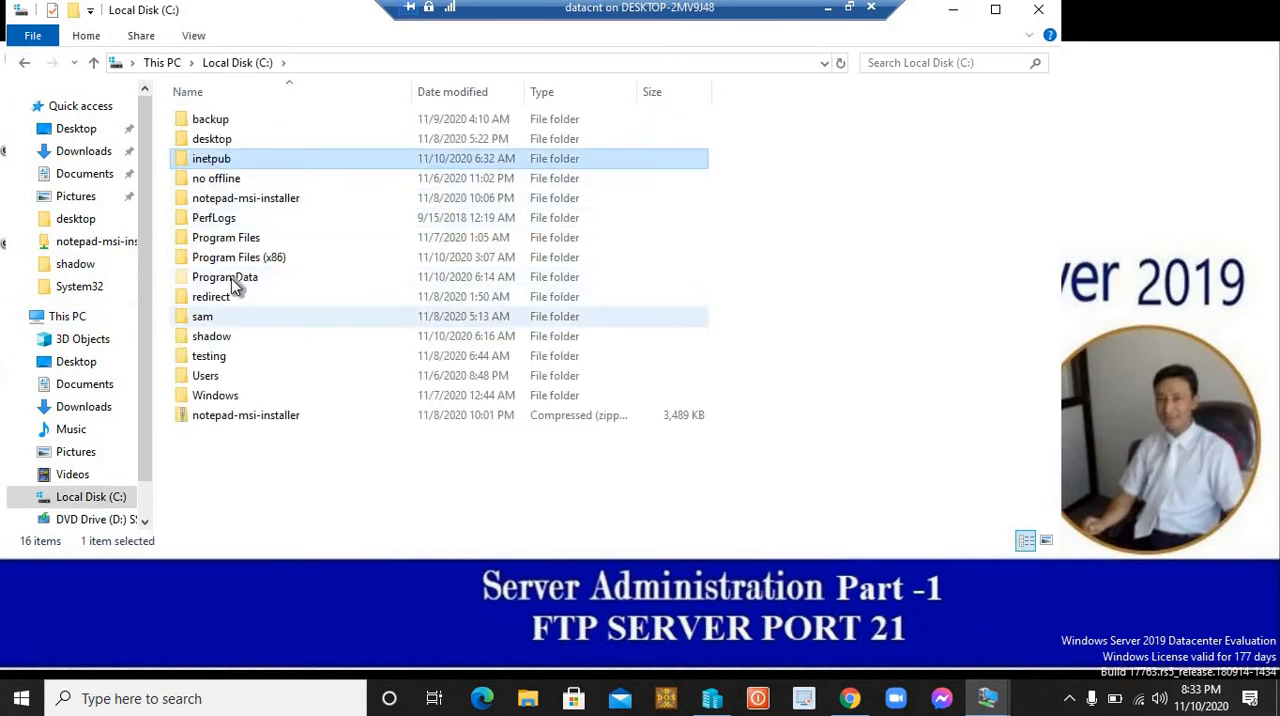
left_click(214, 340)
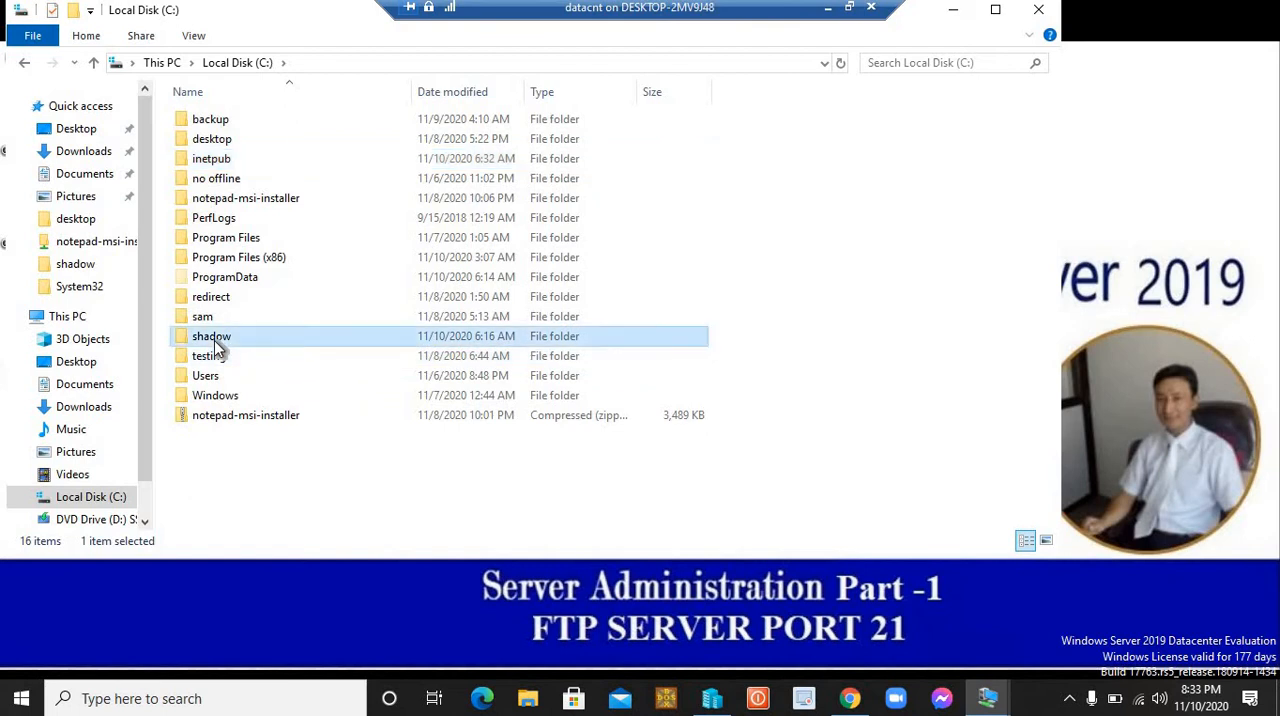
Step: Examine the shadow folder's sharing properties and network access permissions, and close them without making changes
right_click(217, 338)
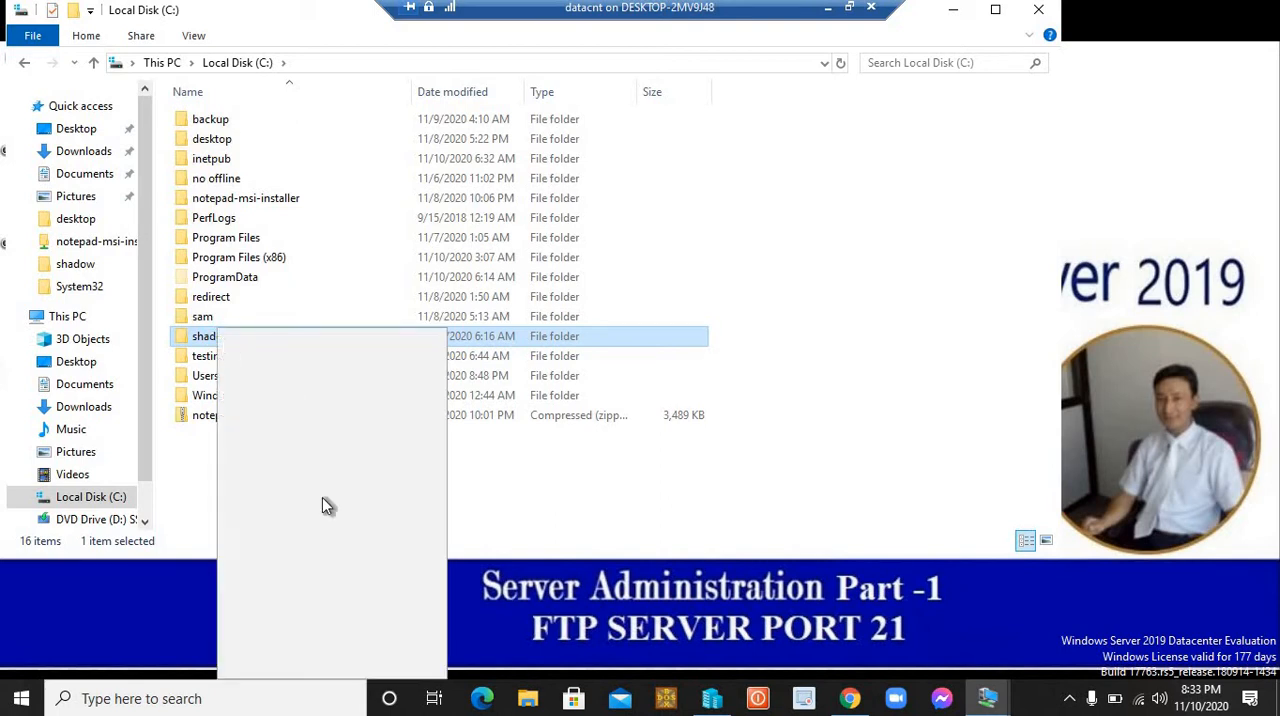
left_click(283, 665)
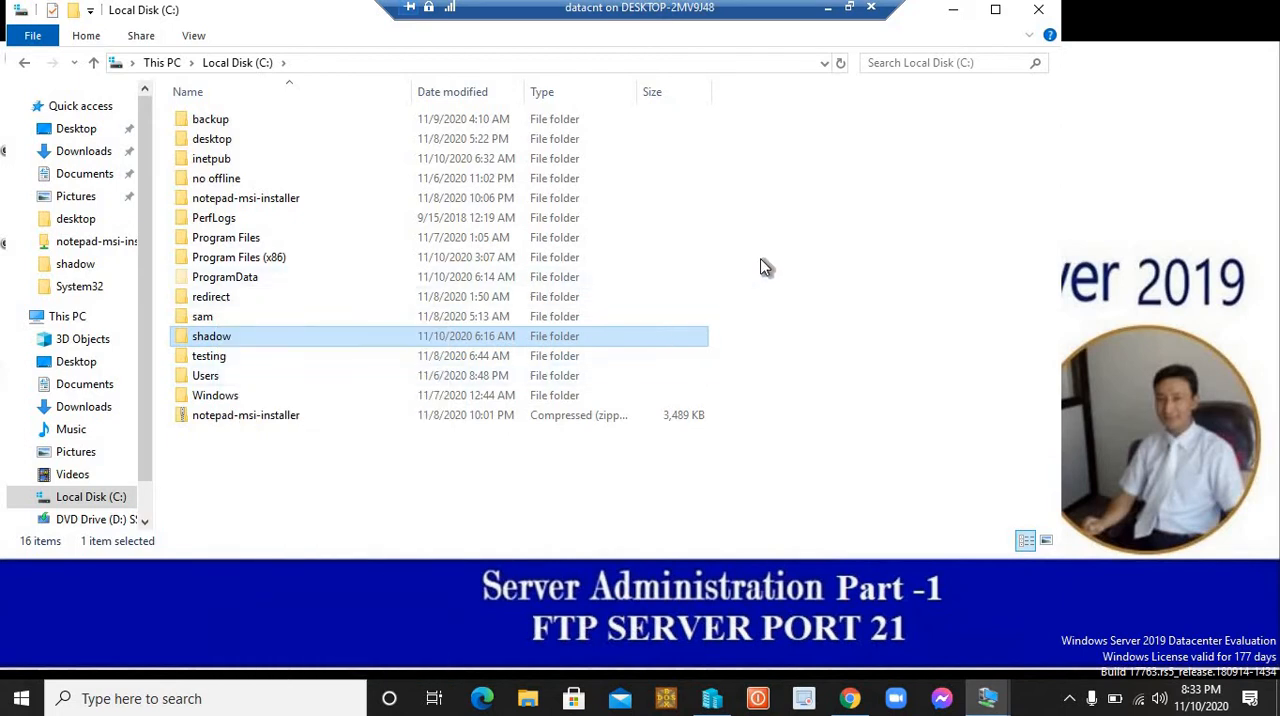
left_click_drag(363, 236, 380, 149)
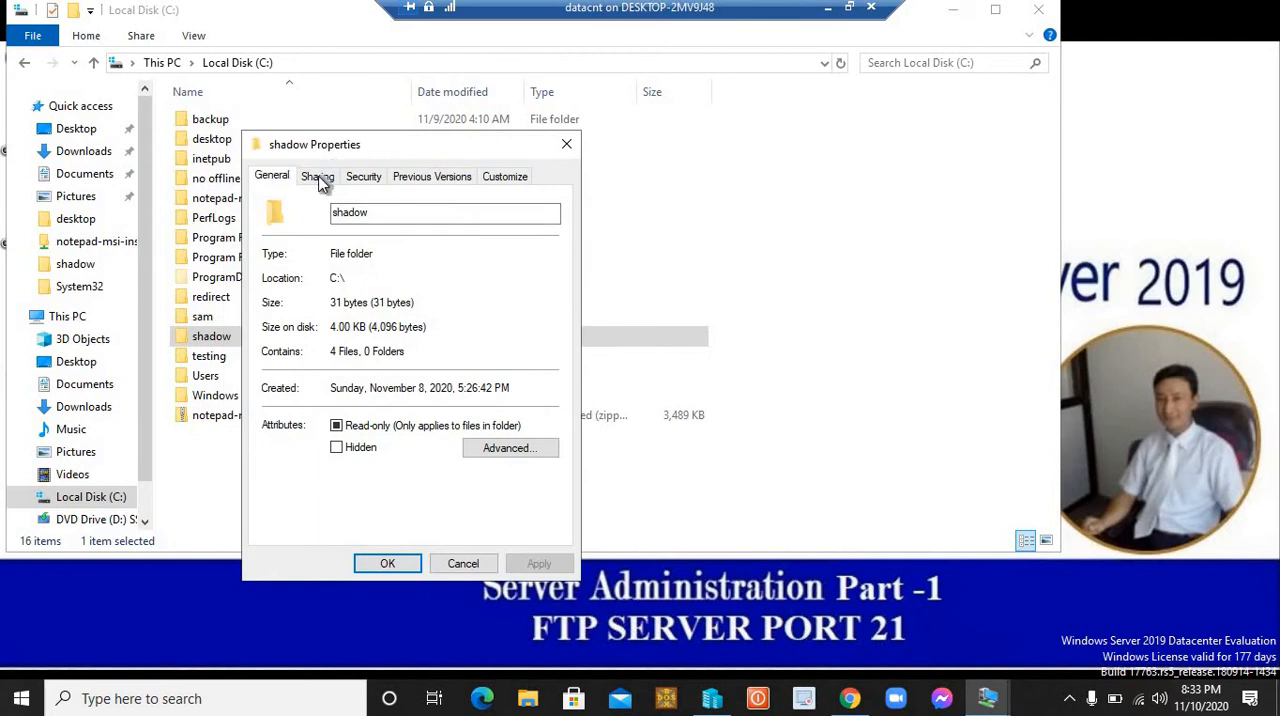
left_click(320, 180)
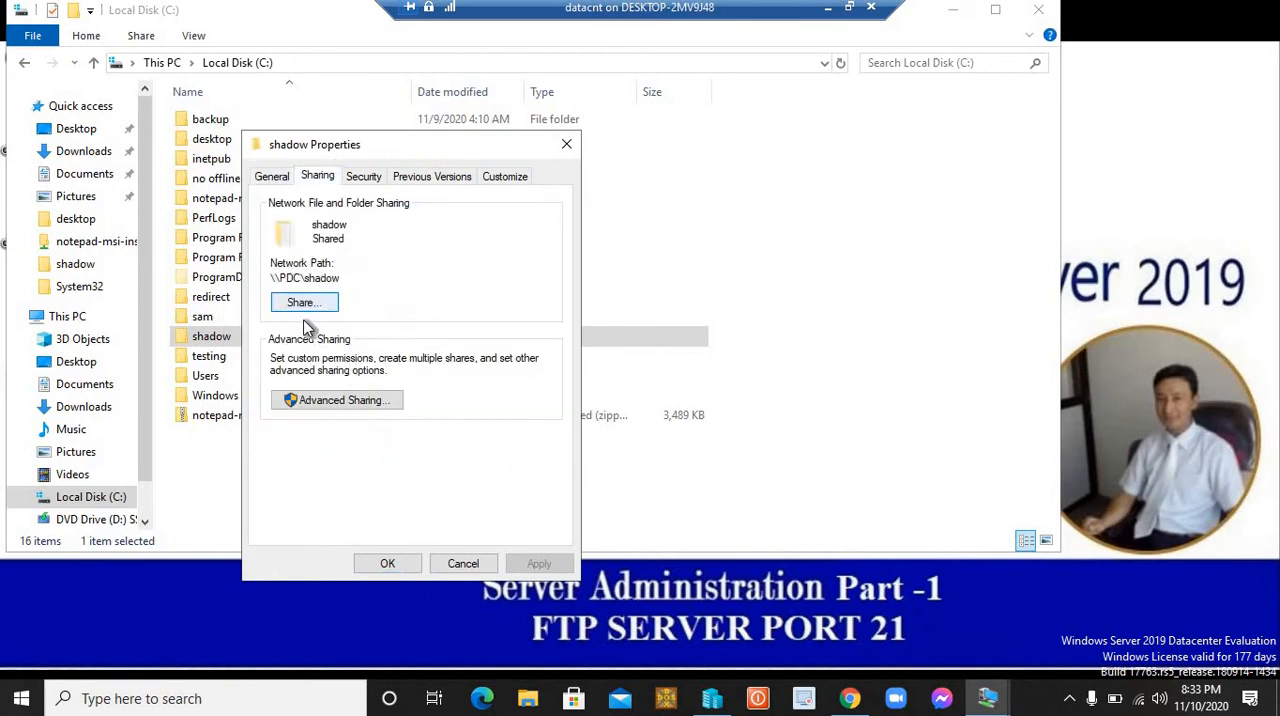
left_click(304, 305)
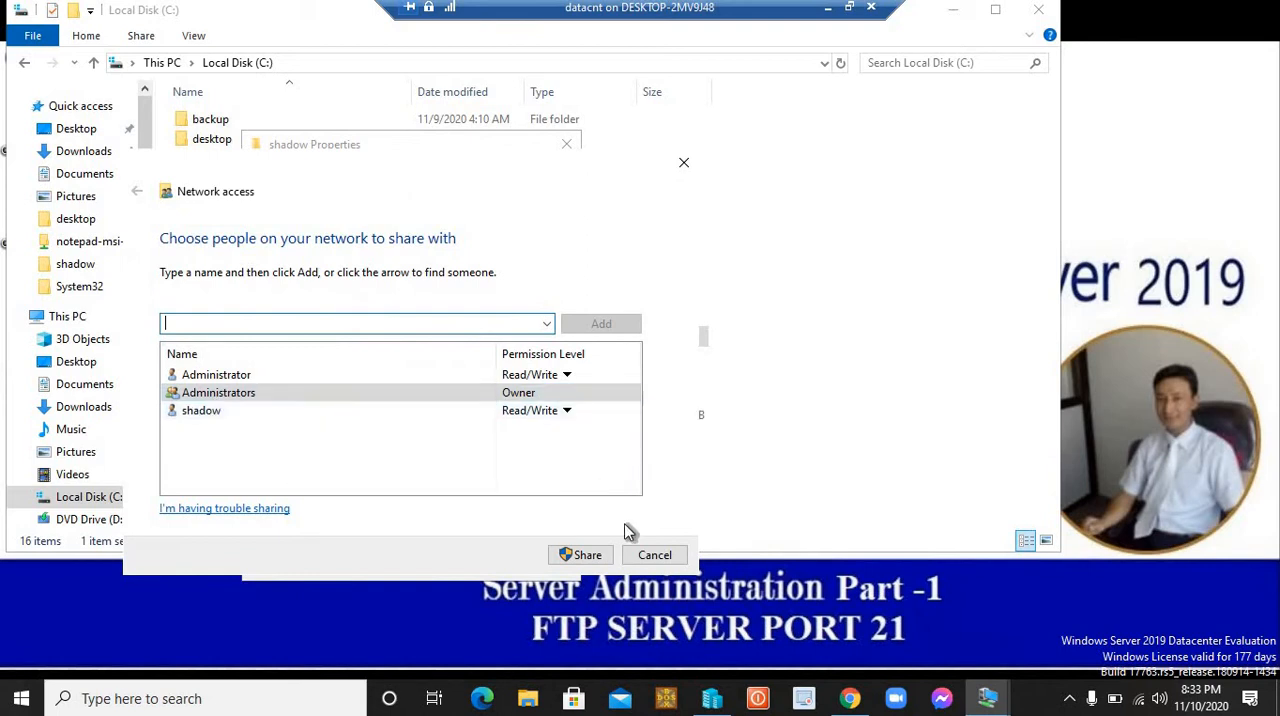
left_click(655, 555)
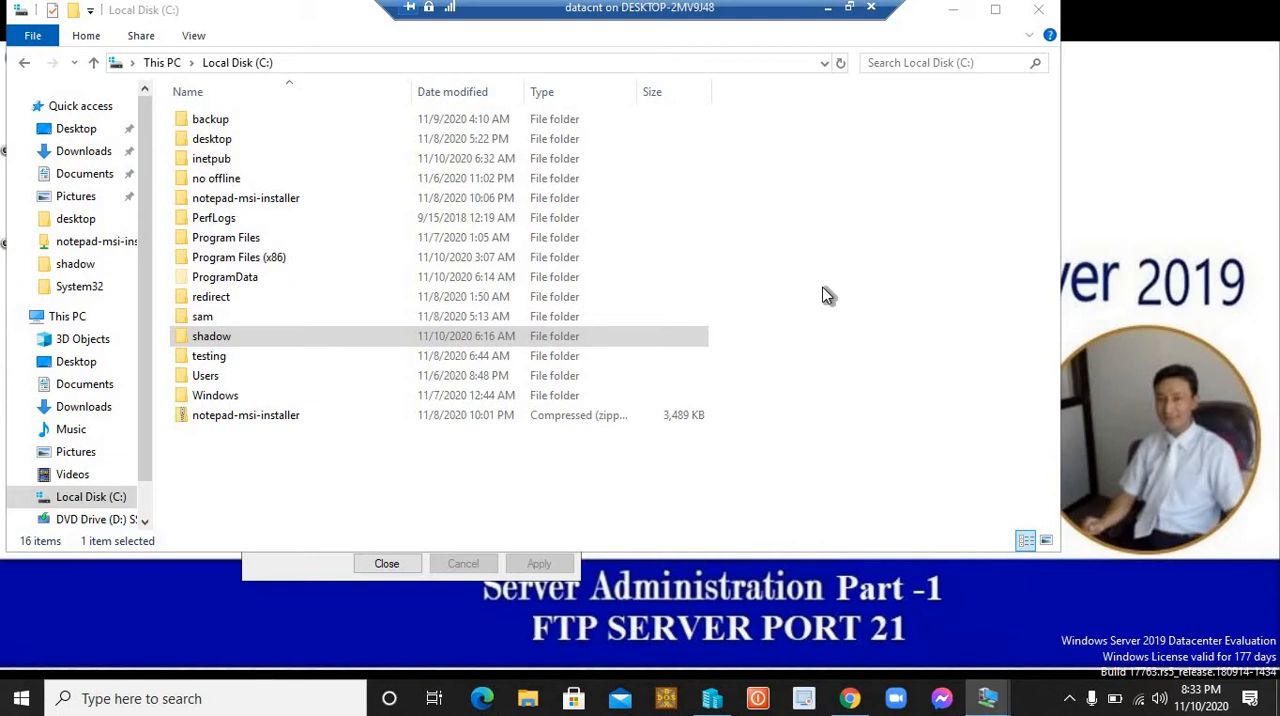
left_click(213, 338)
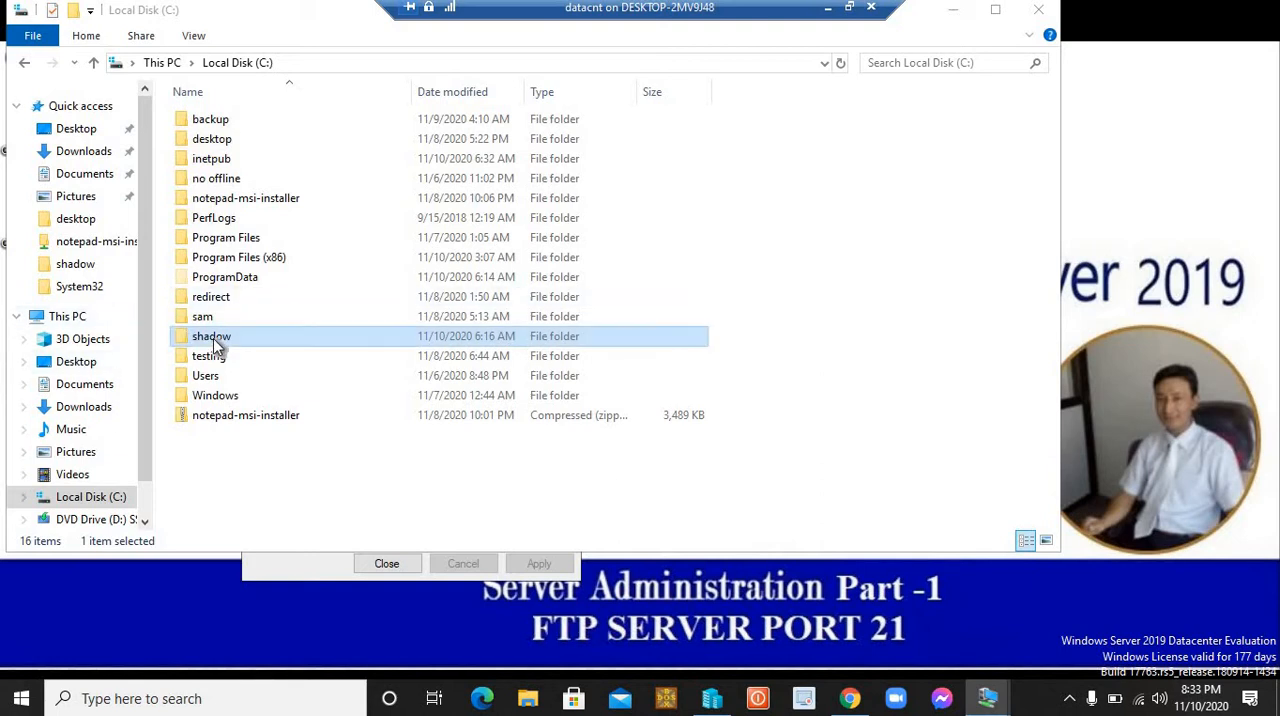
left_click(953, 9)
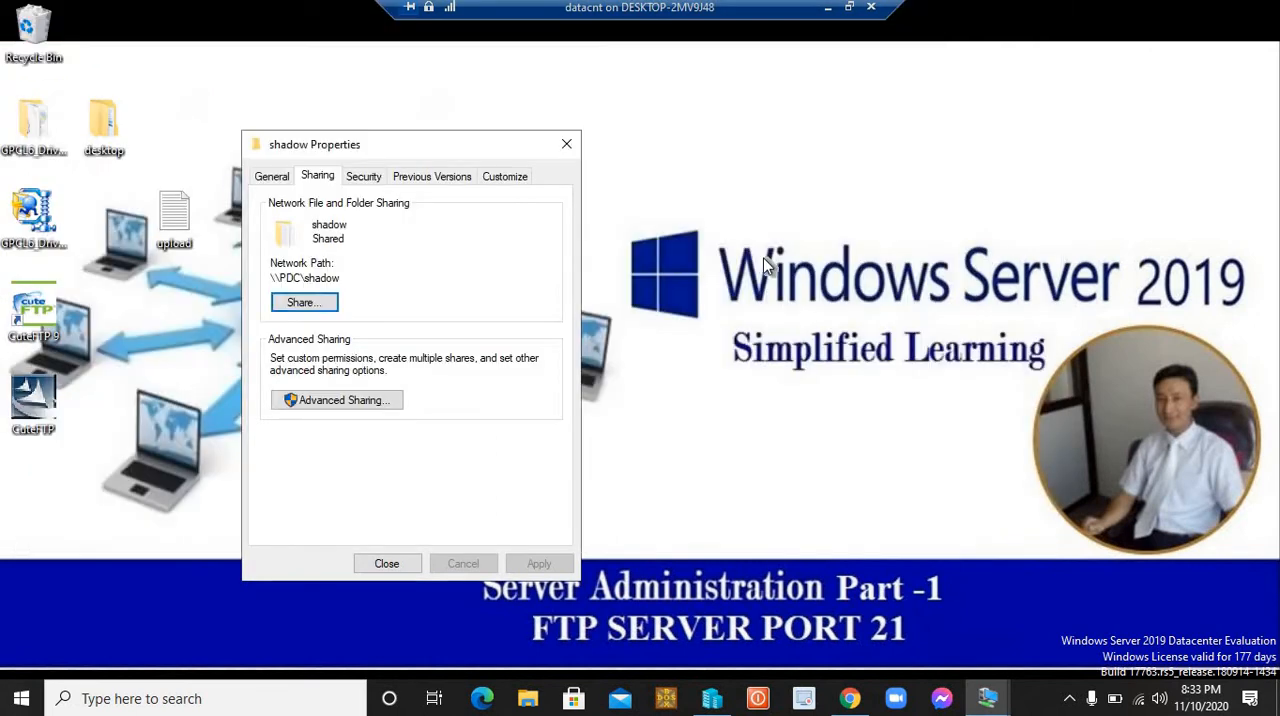
left_click(387, 563)
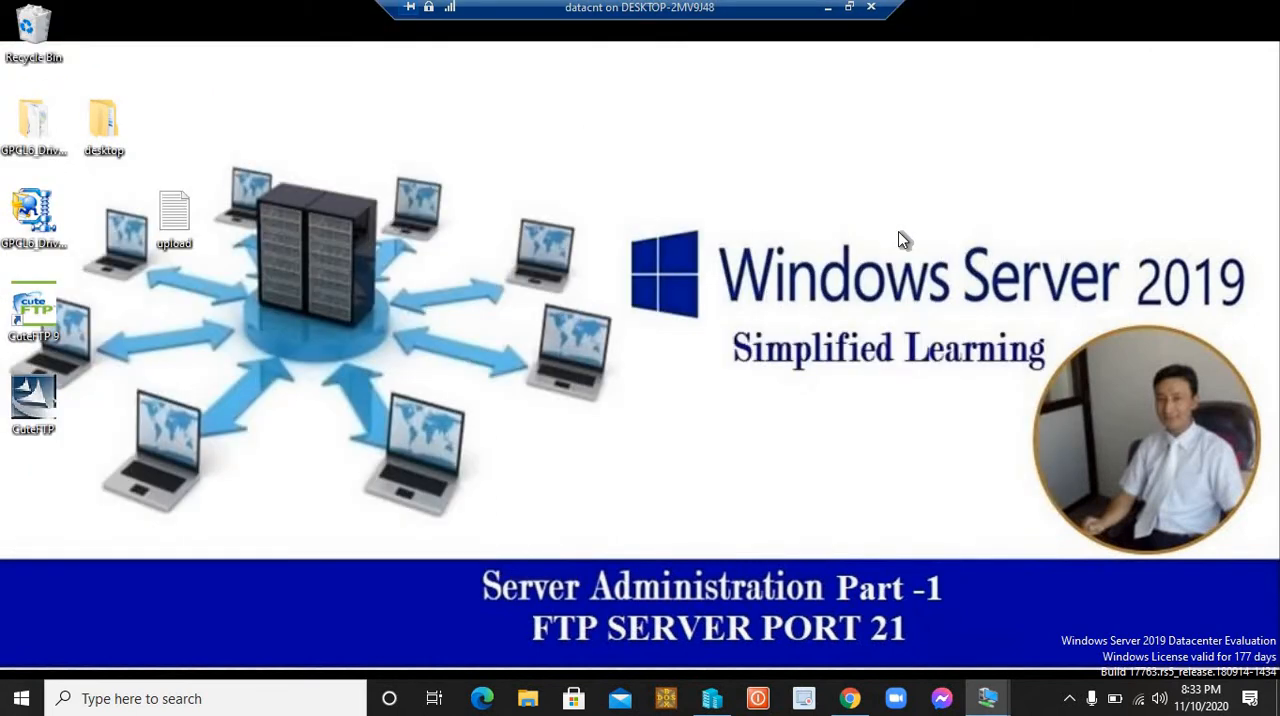
Step: Open the network share \\192.168.1.100\shadow with the Run command and examine the files in it
key("super+r")
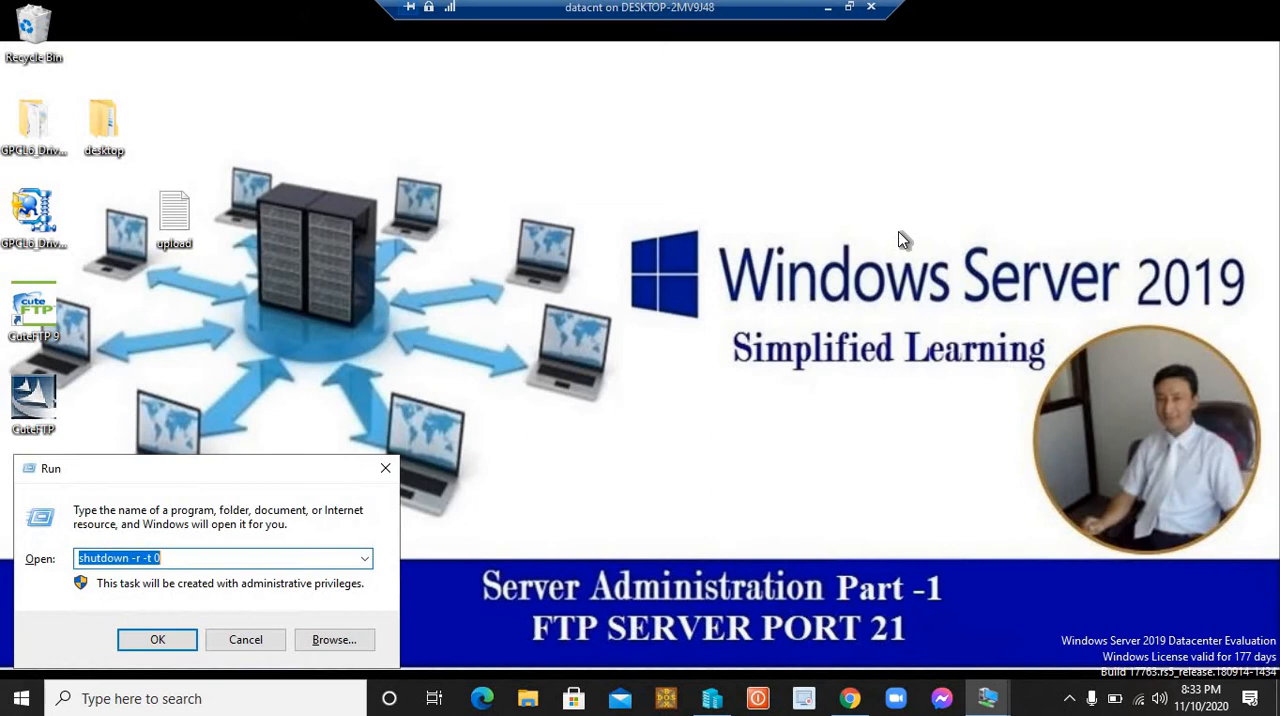
type("\\\\")
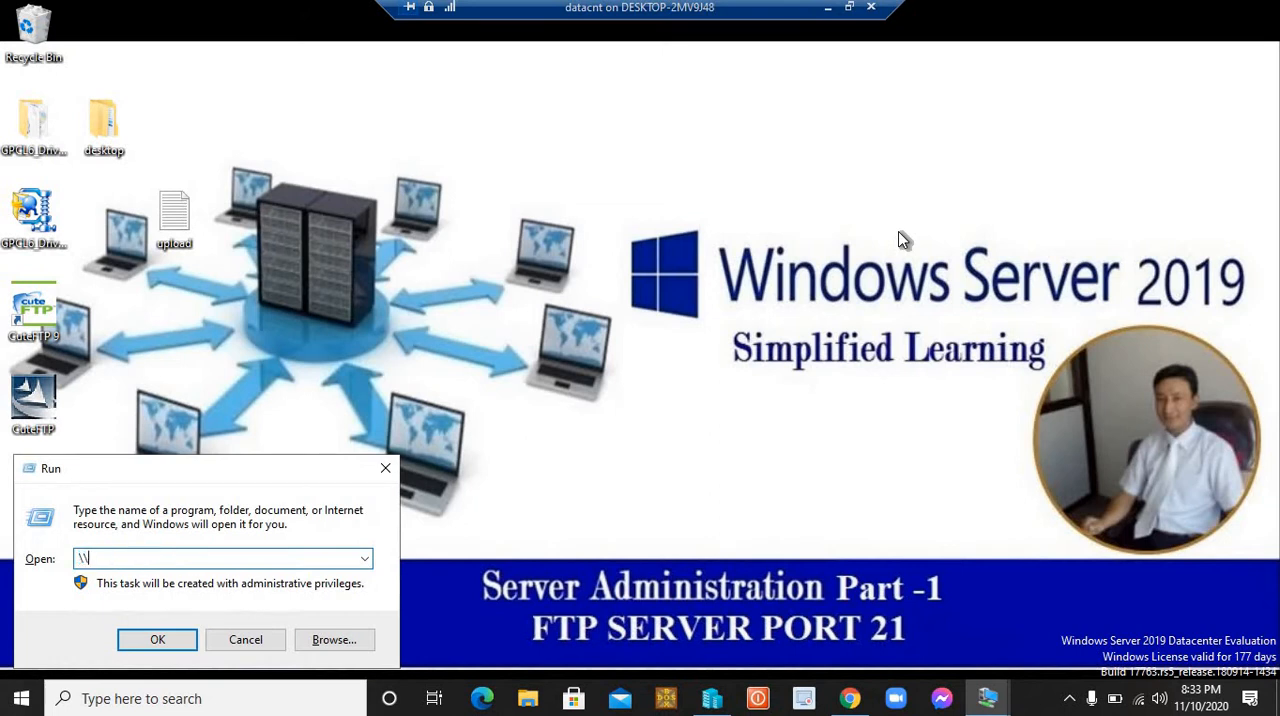
key("Down")
key("Down")
key("BackSpace")
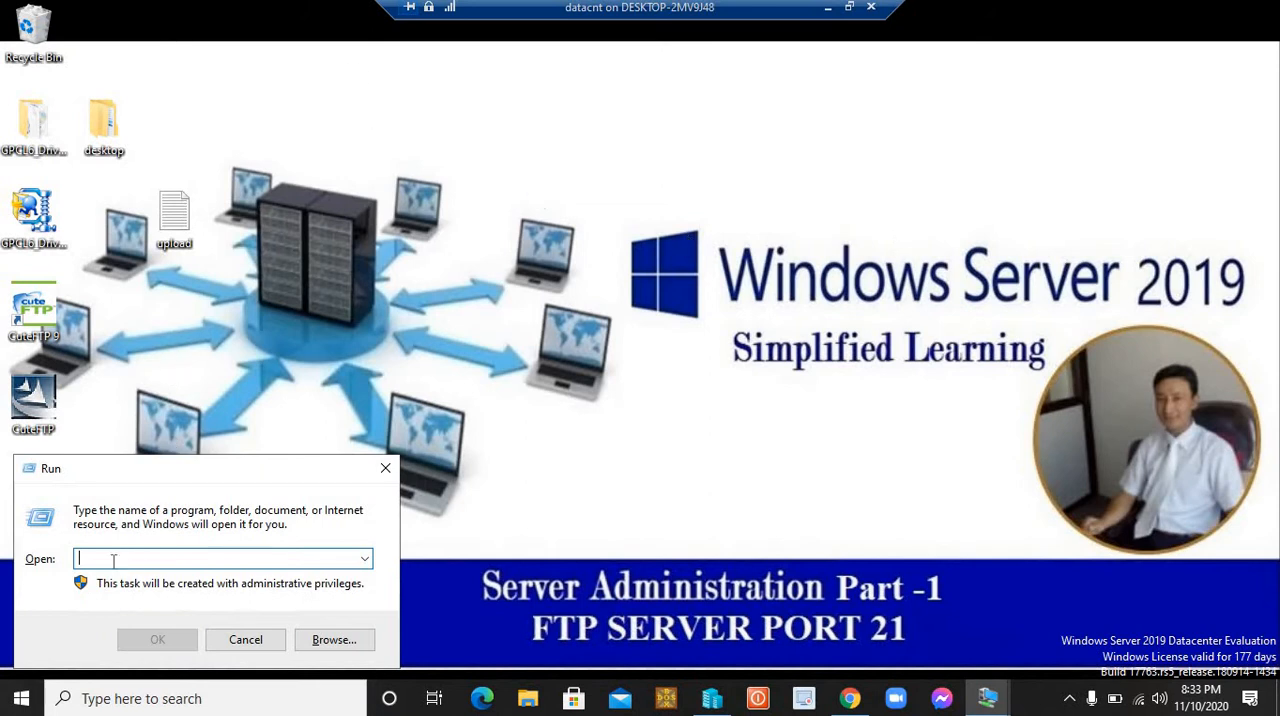
type("\\\\")
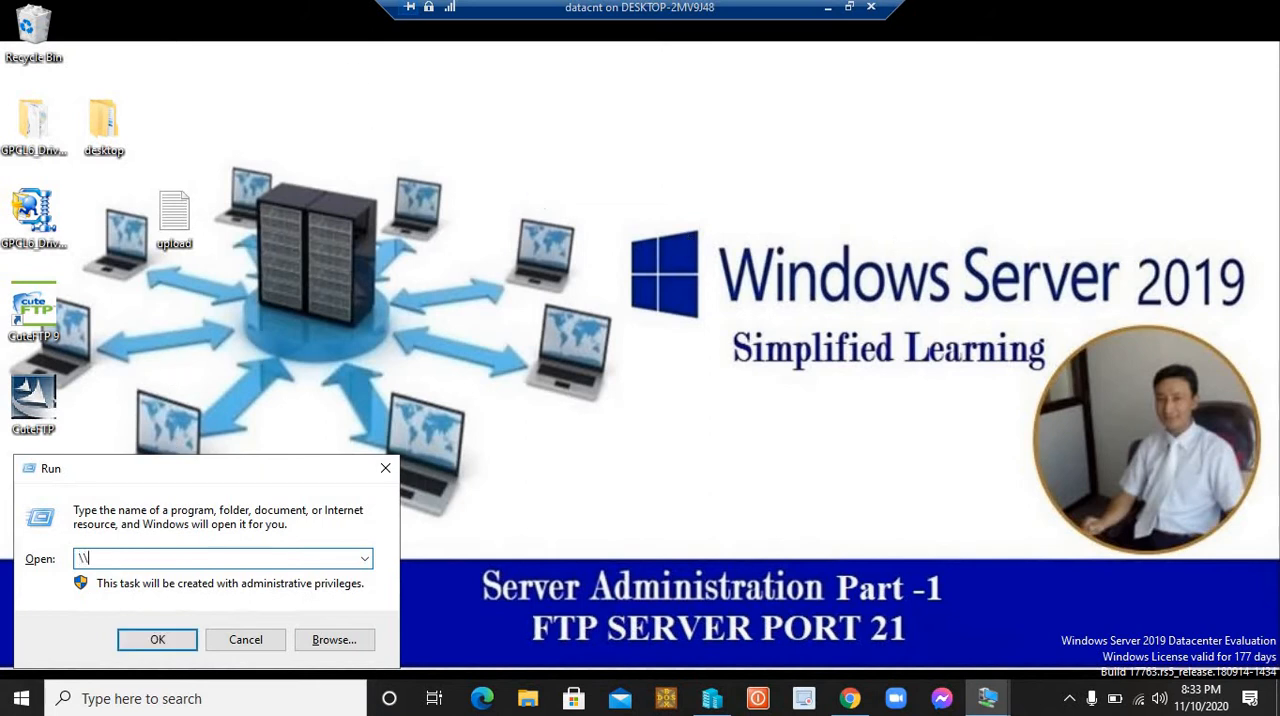
type("192")
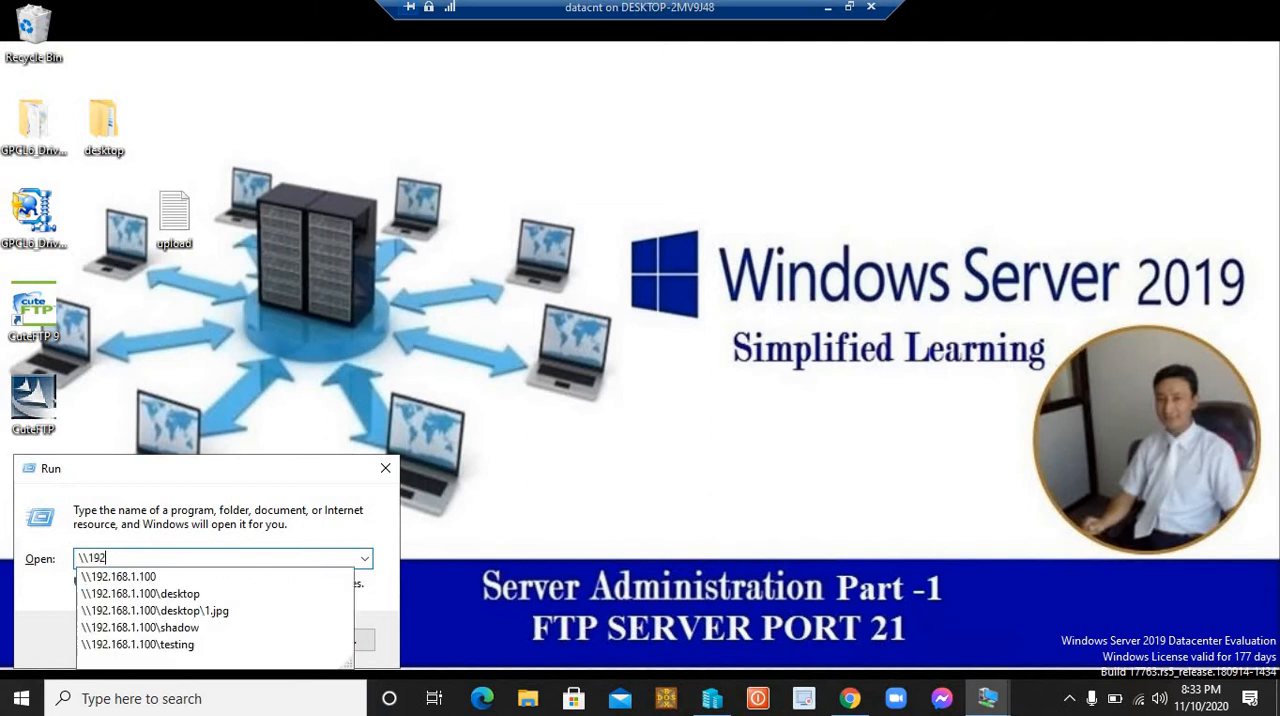
key("Down")
key("Down")
key("Down")
key("Down")
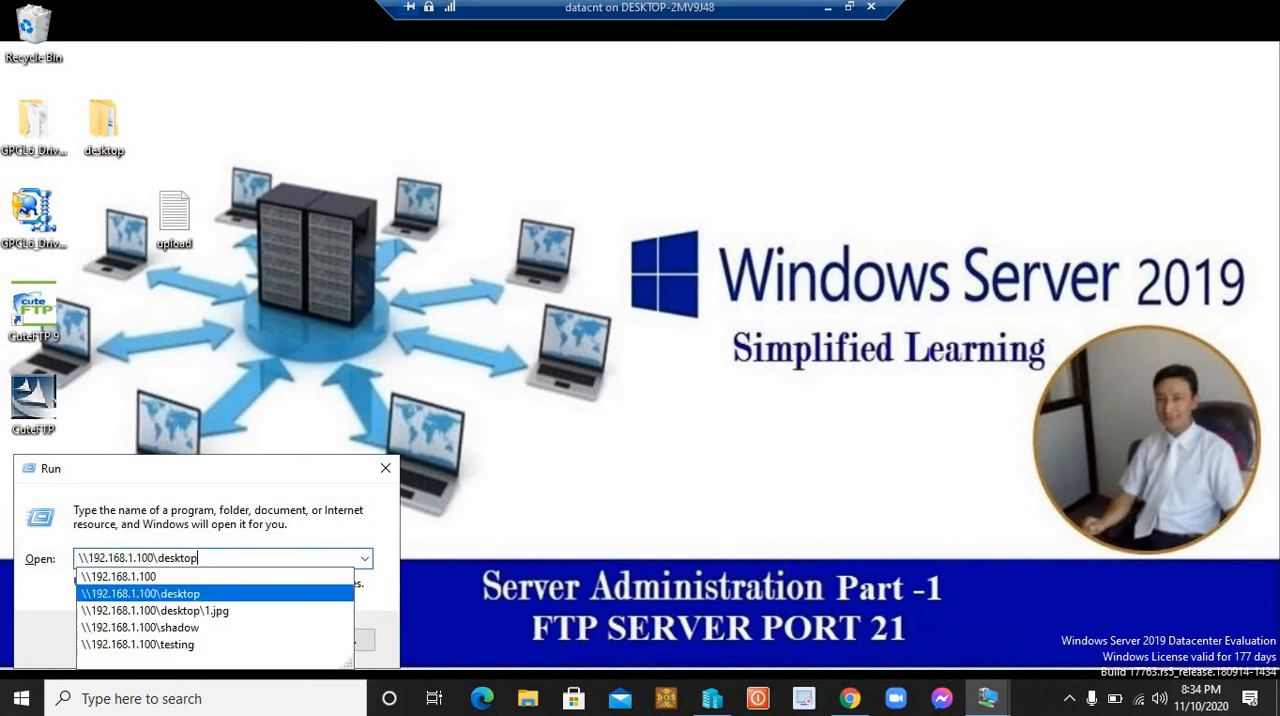
key("Return")
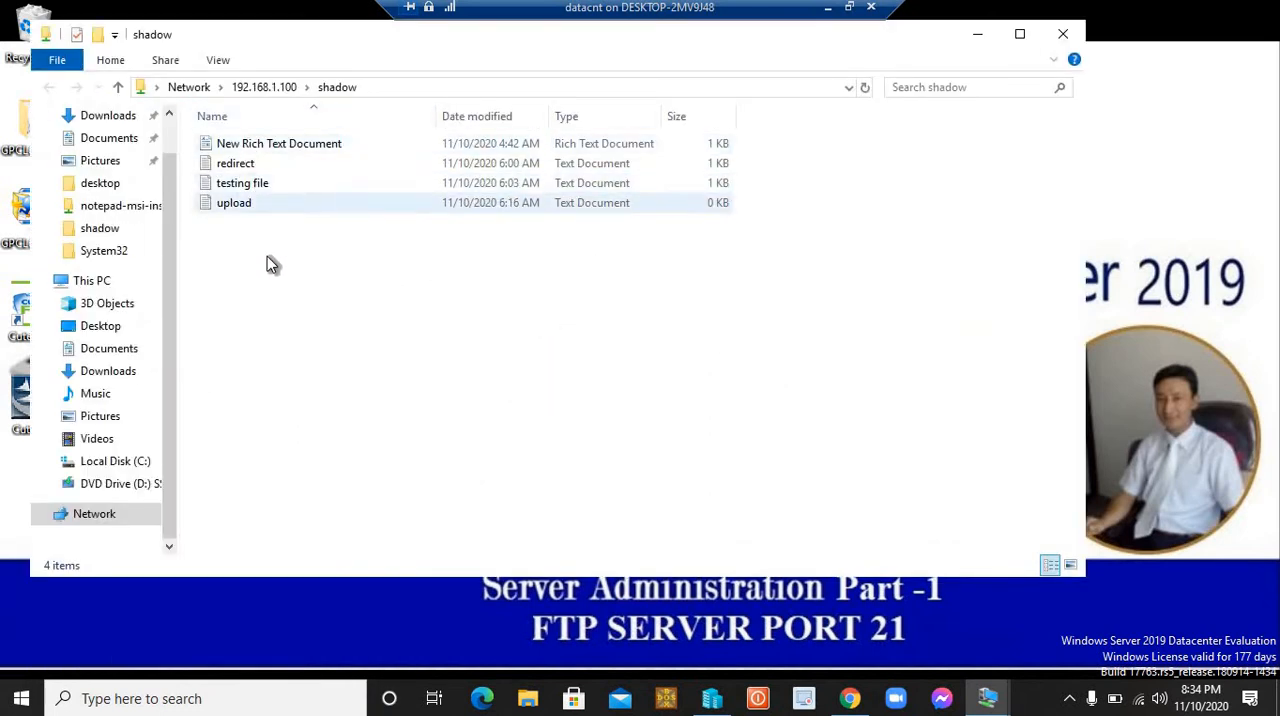
left_click_drag(266, 256, 248, 143)
left_click(326, 340)
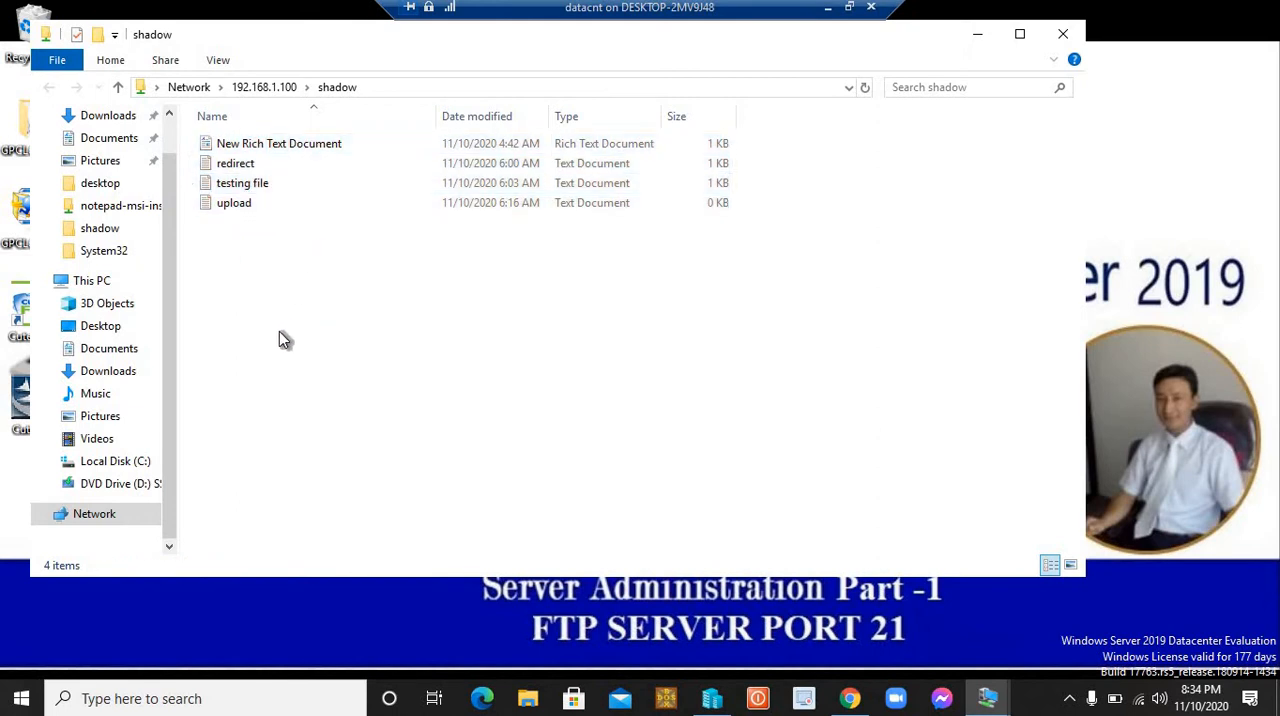
Step: Close the shadow share window and the finished Add Roles and Features Wizard, and minimize Server Manager
left_click(271, 190)
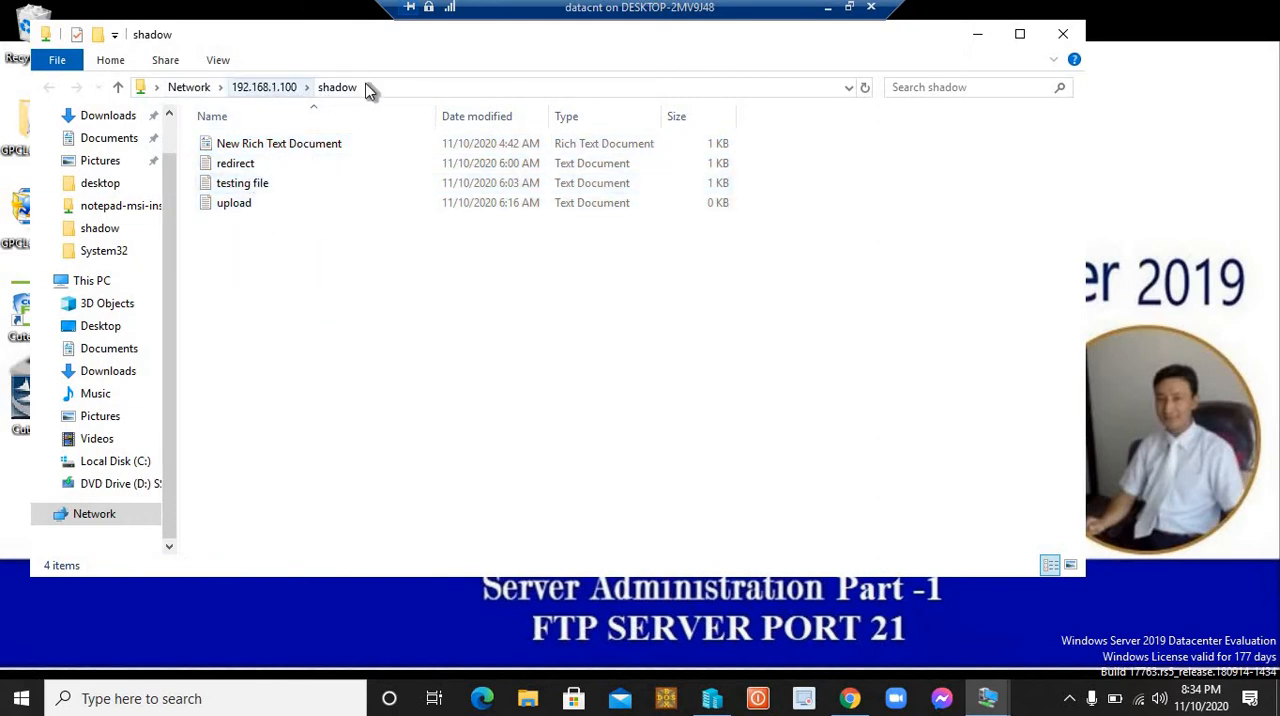
left_click(1064, 34)
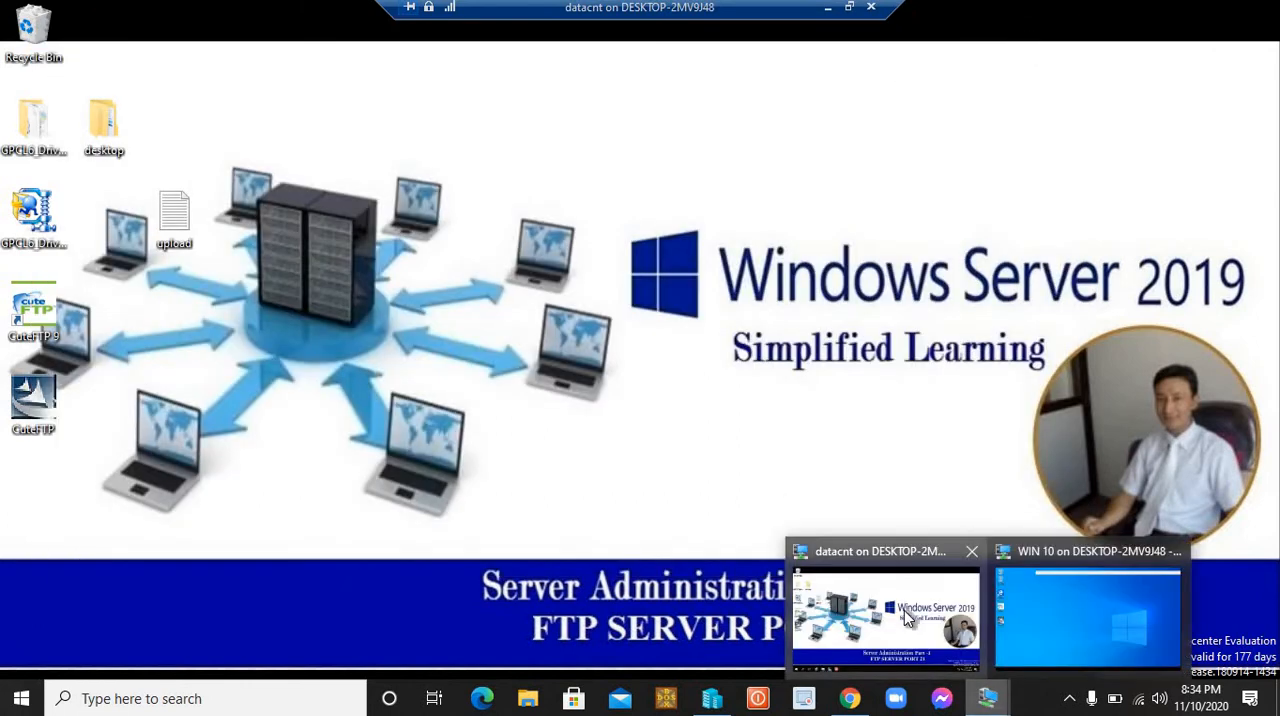
key("super")
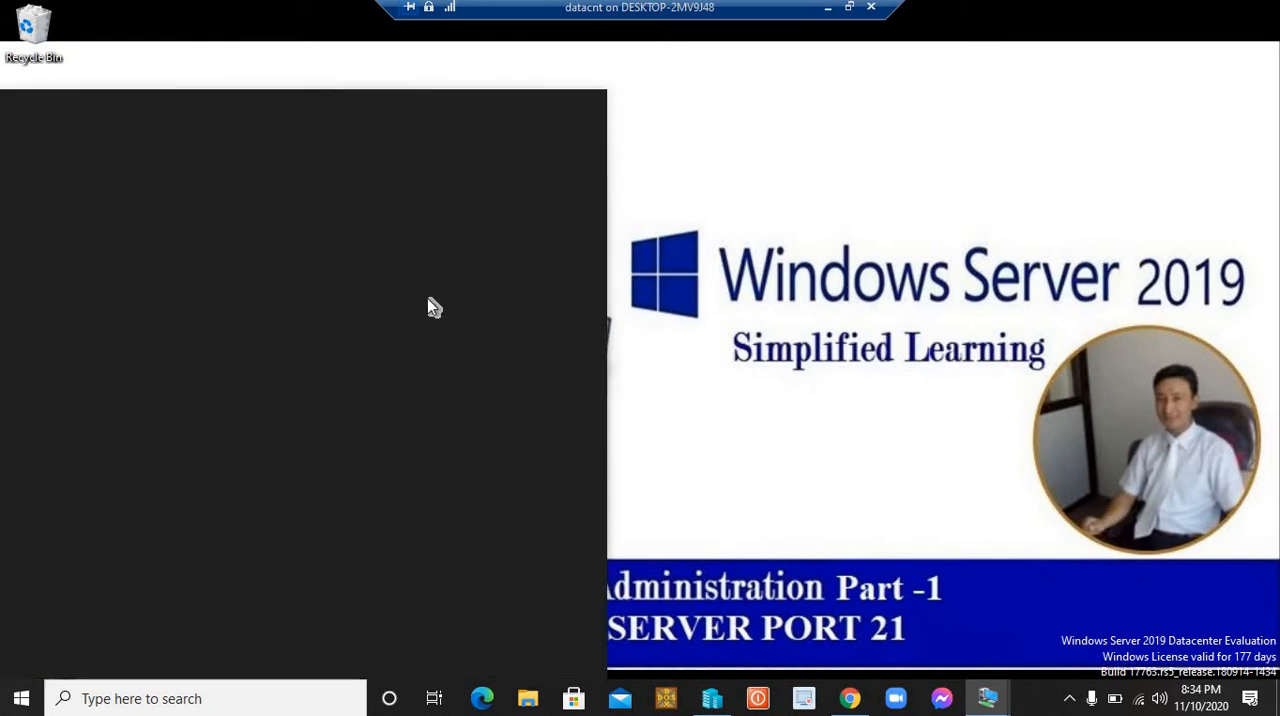
left_click(385, 220)
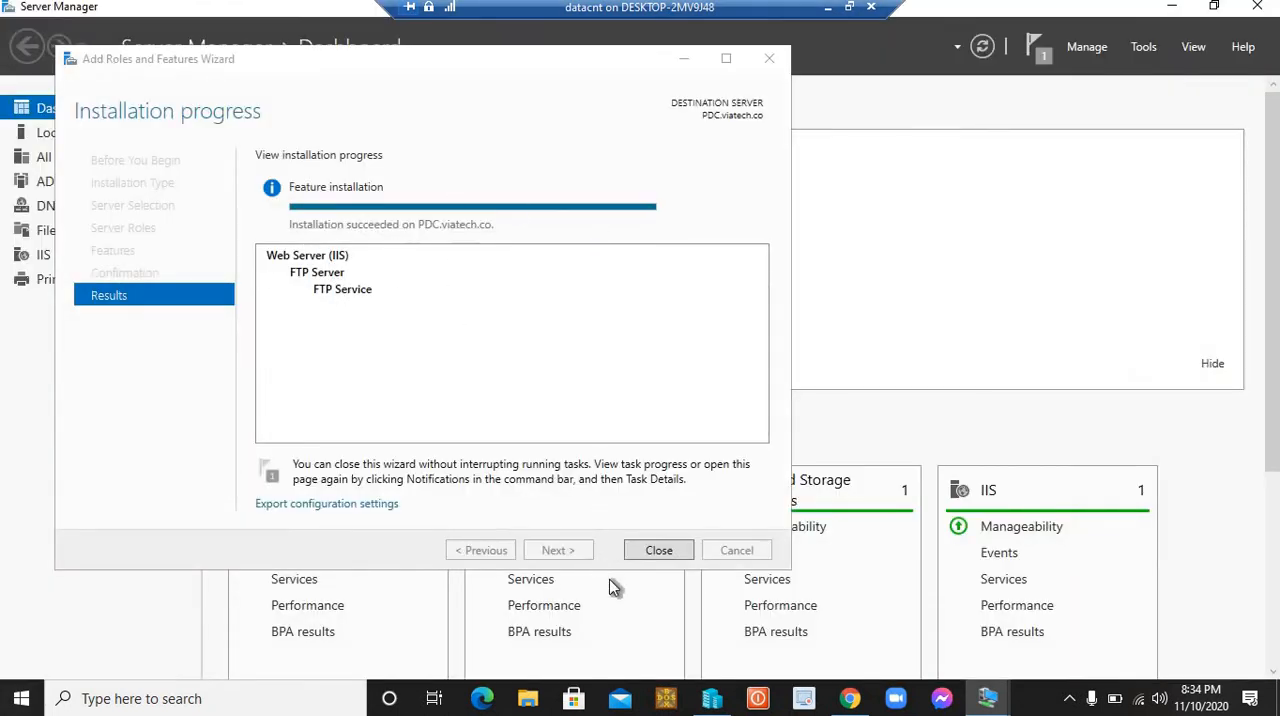
left_click(671, 550)
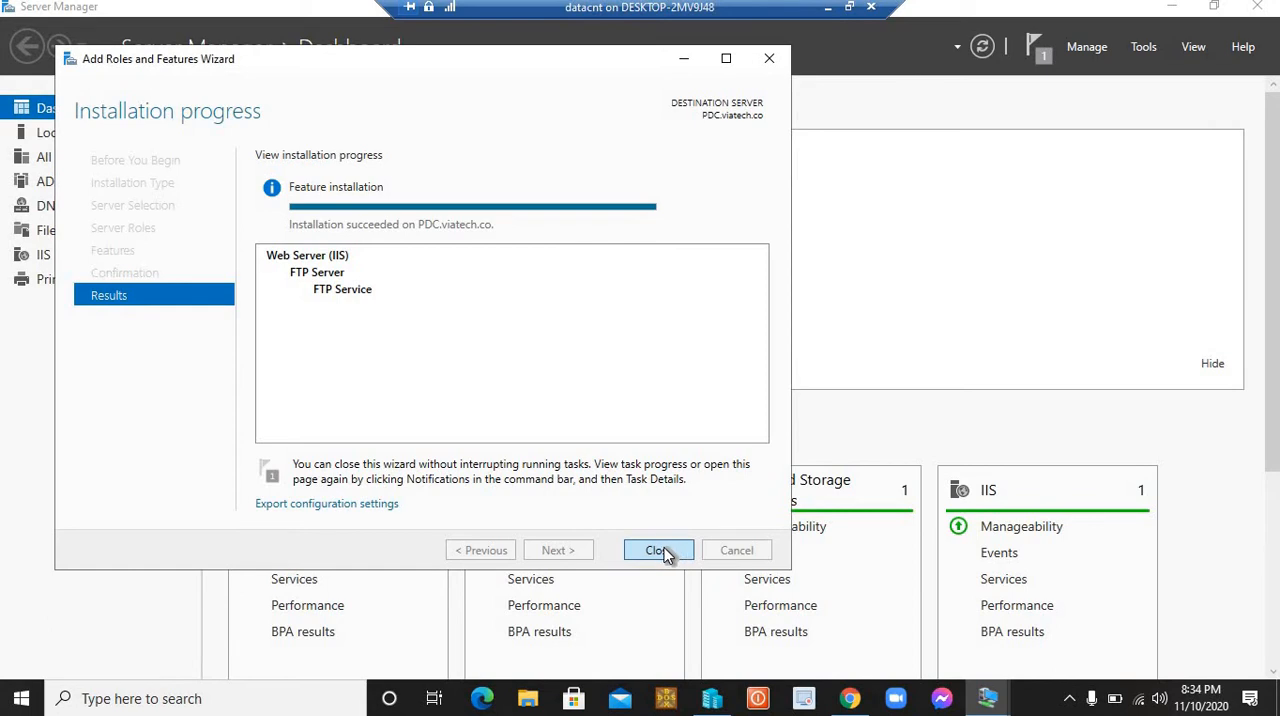
left_click(660, 551)
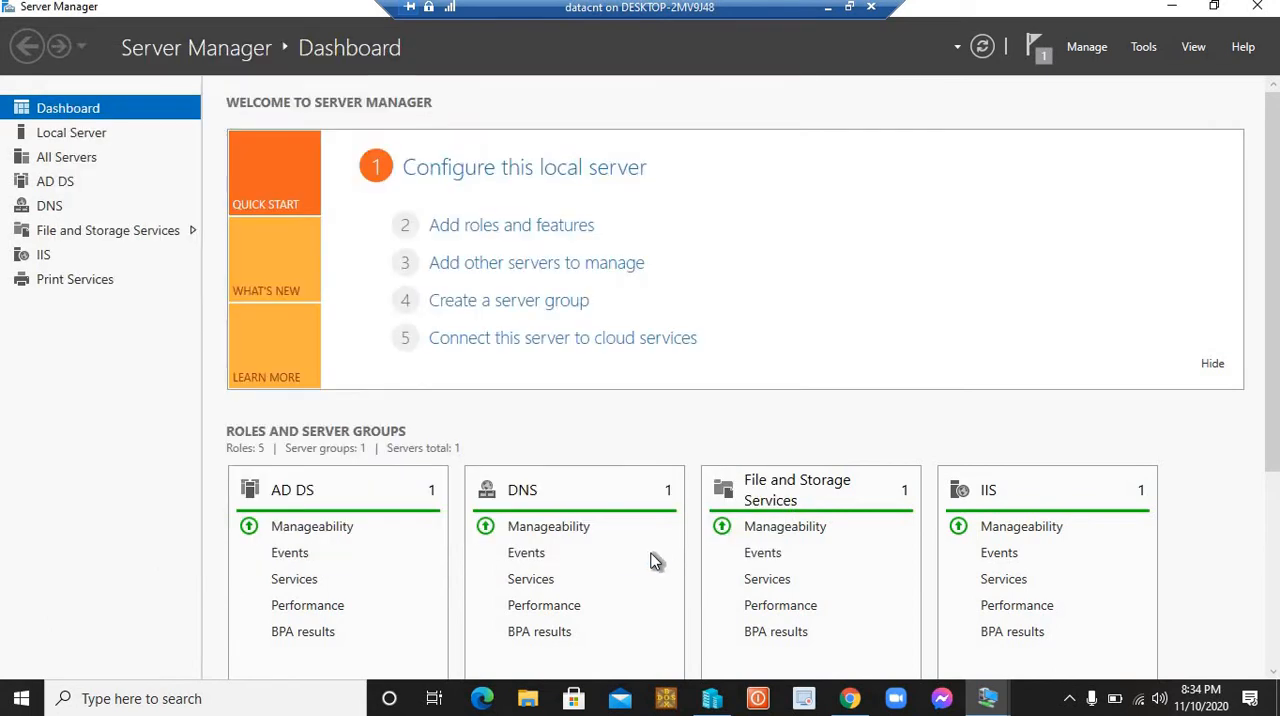
left_click(1174, 8)
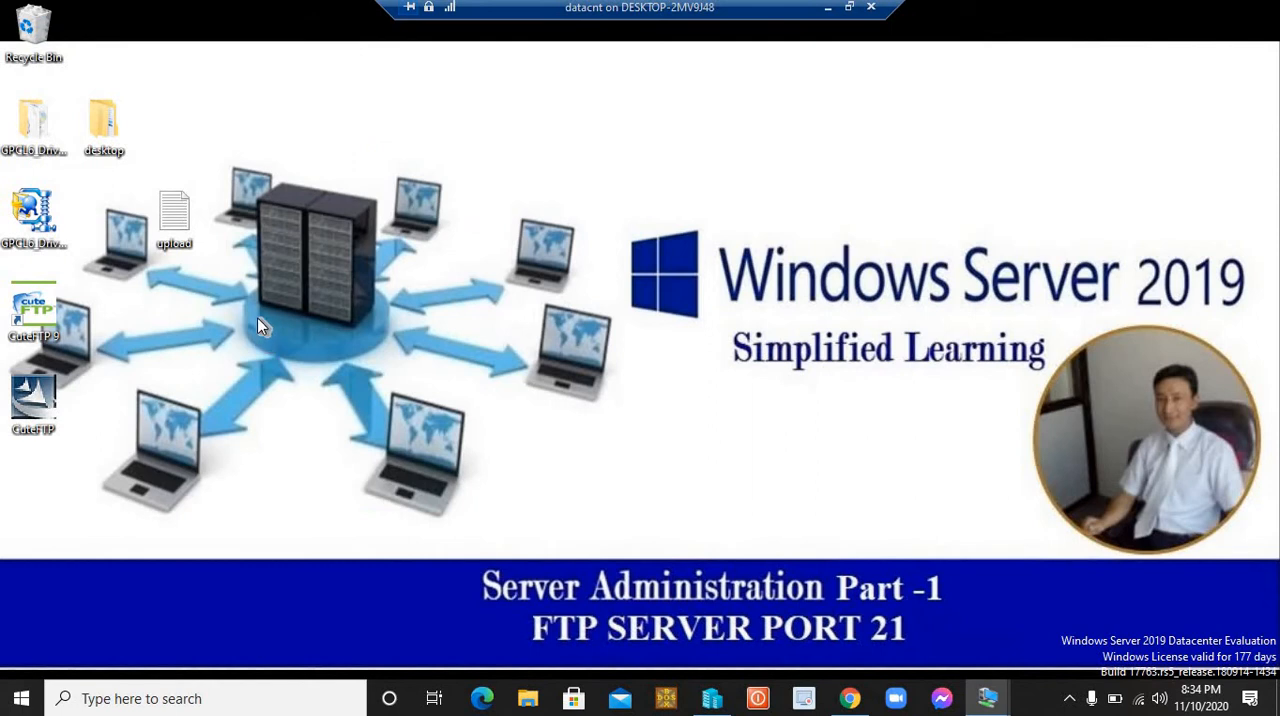
Step: Look into the C:\inetpub\ftproot folder in File Explorer and close the window
key("super+e")
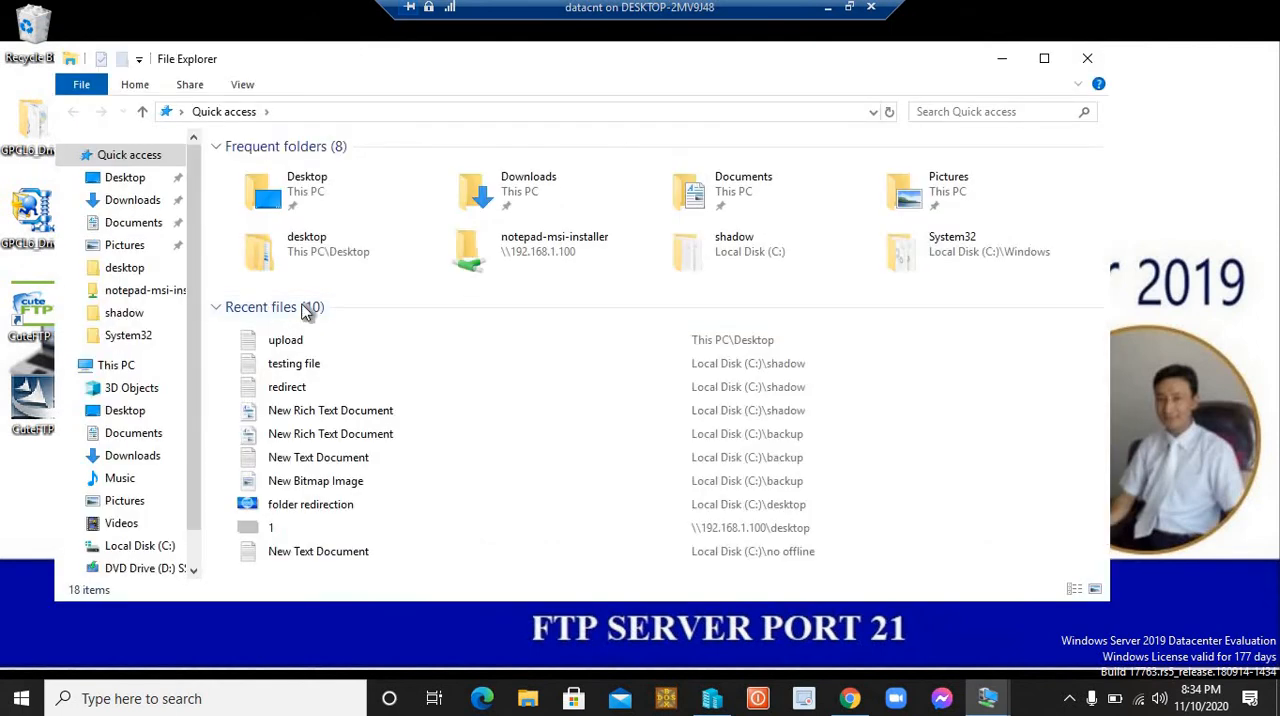
left_click(117, 366)
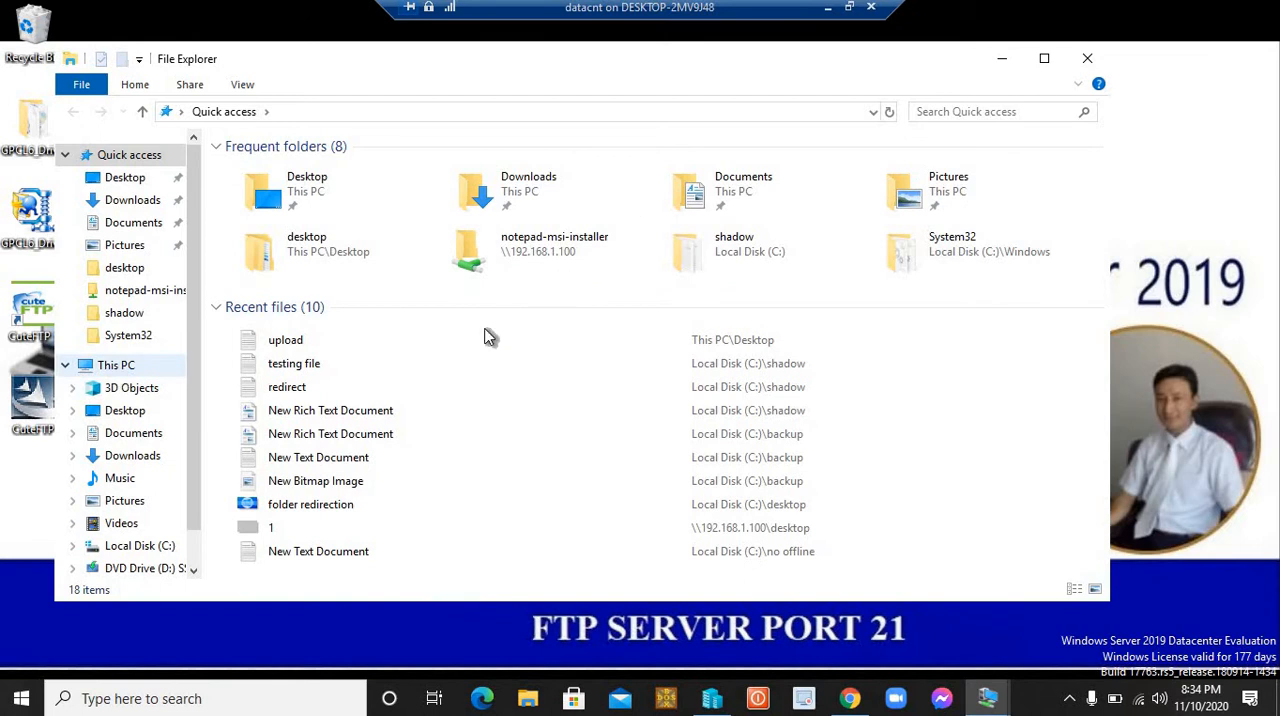
double_click(533, 364)
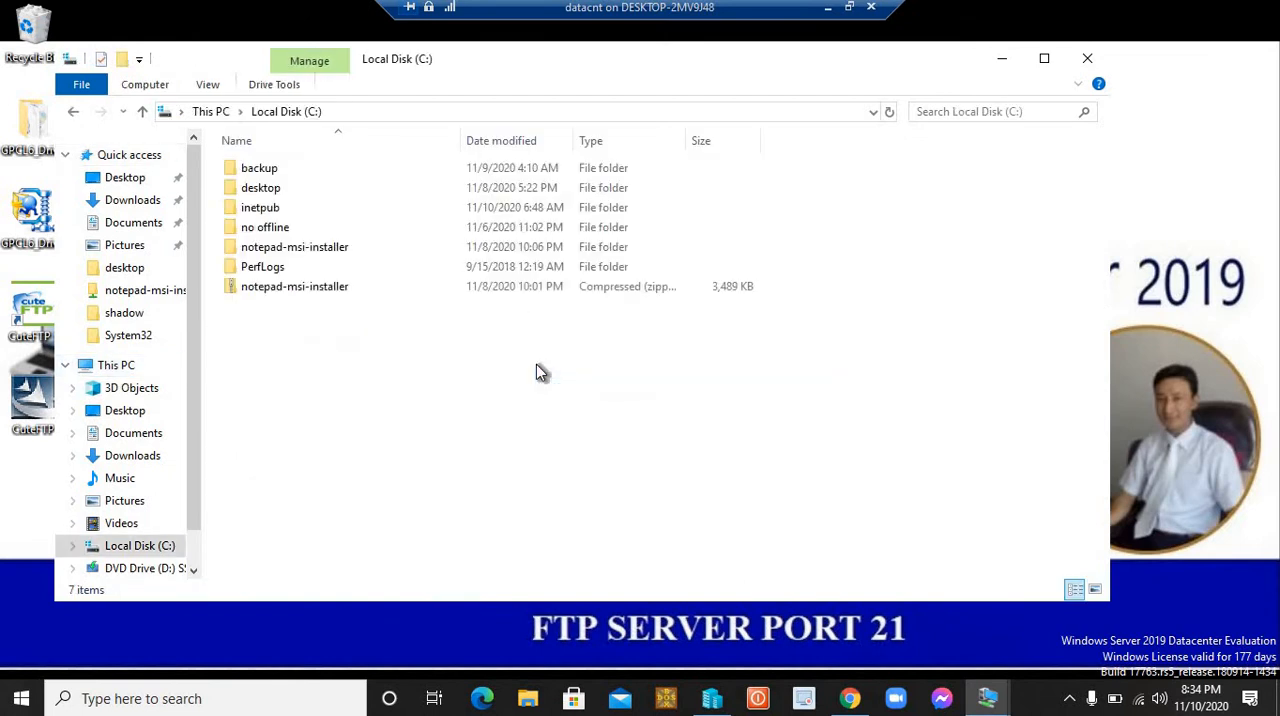
double_click(261, 208)
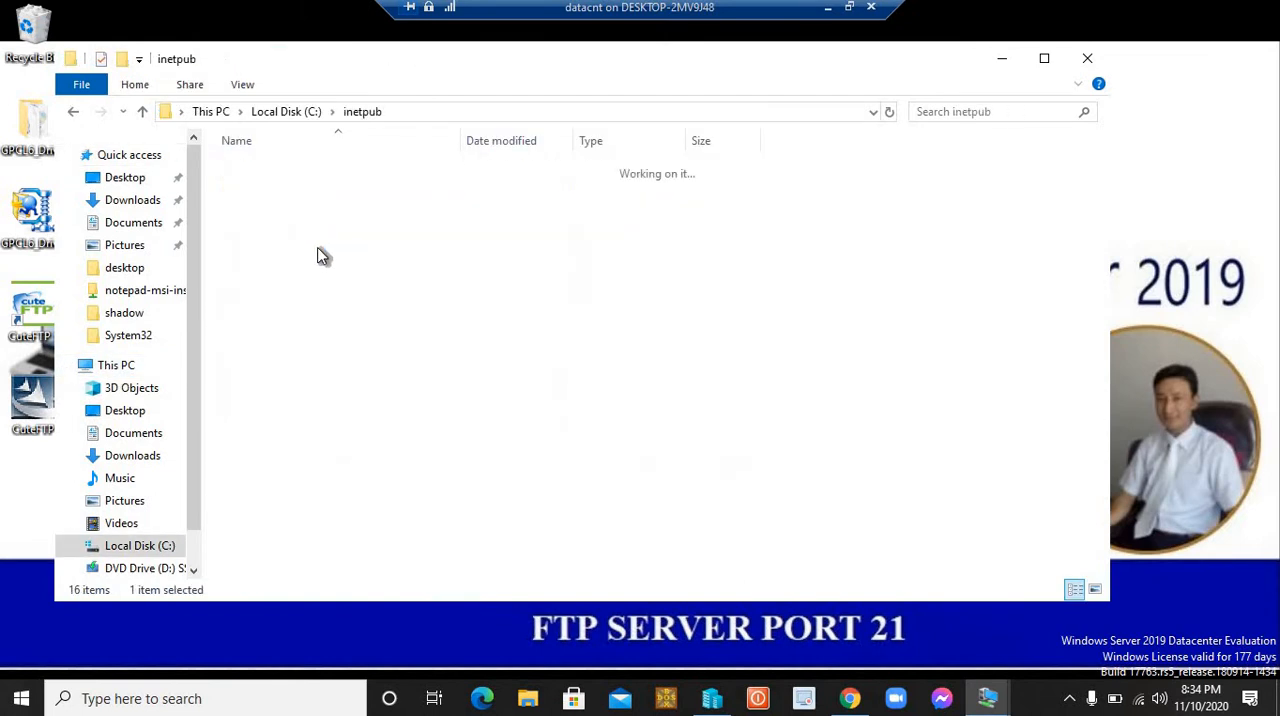
double_click(255, 188)
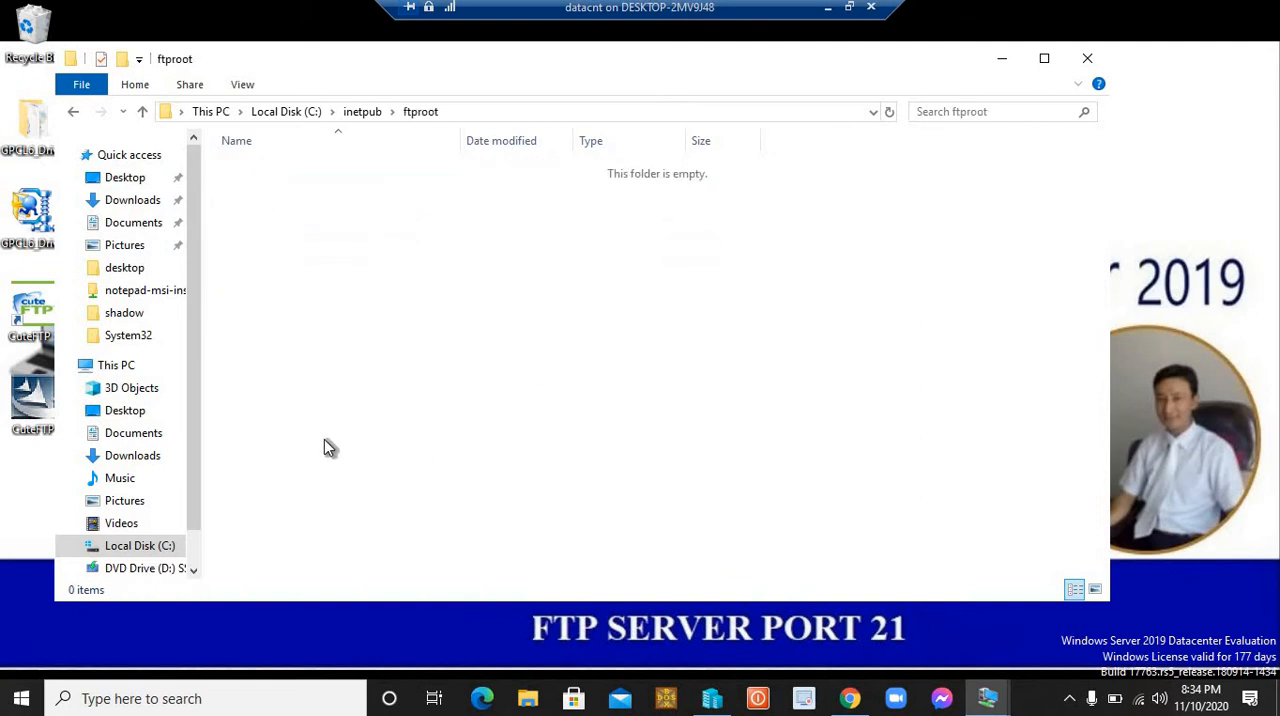
left_click(1087, 59)
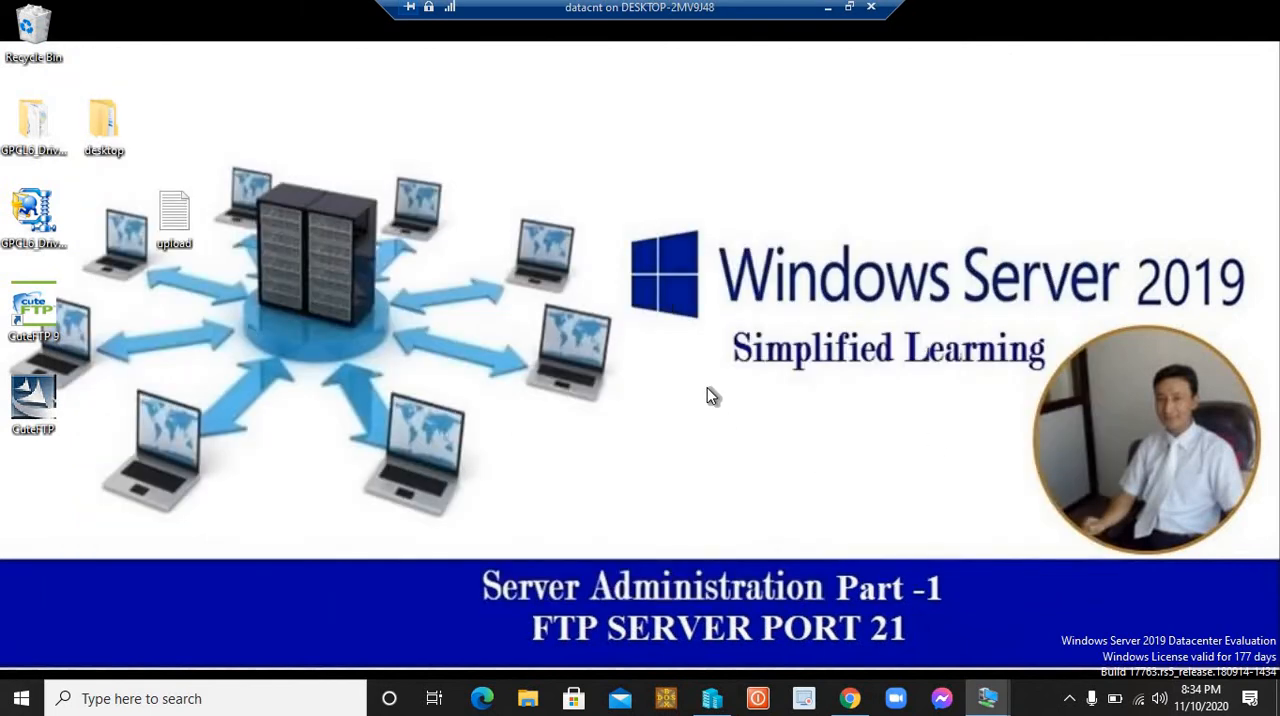
Step: Return to Server Manager and open Internet Information Services (IIS) Manager
key("alt+Tab")
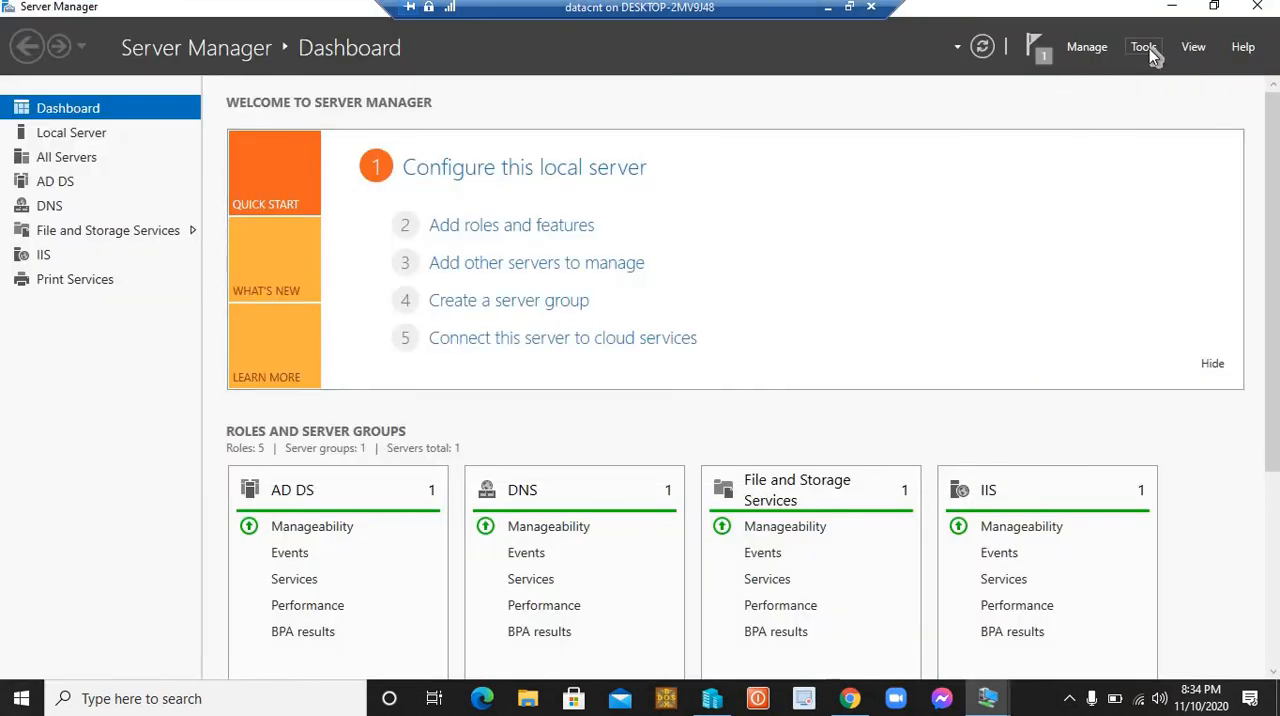
left_click(1149, 48)
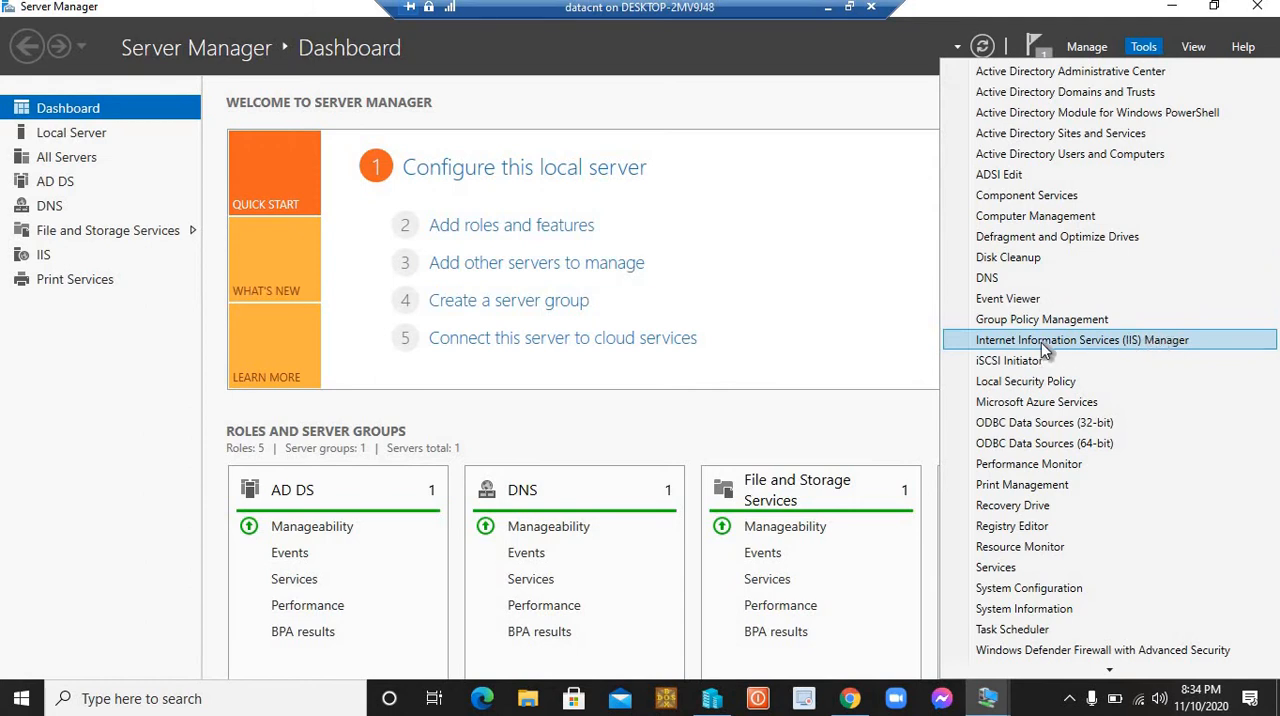
left_click(1114, 333)
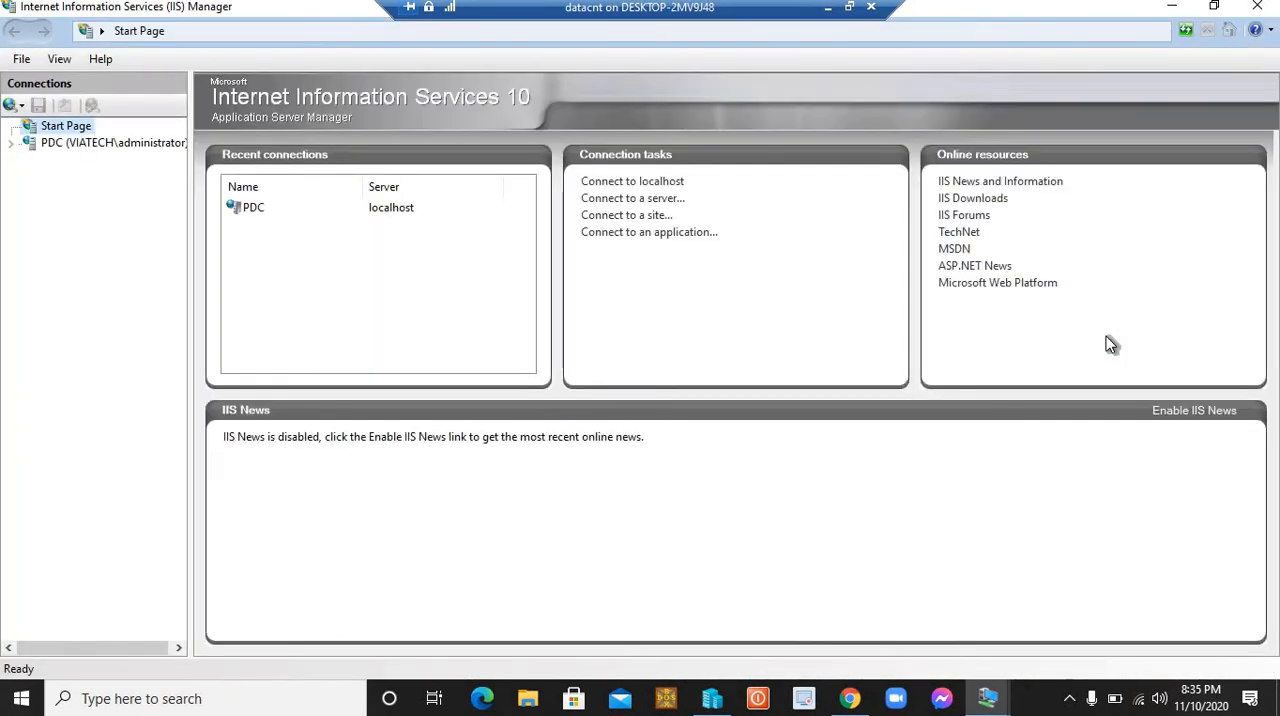
Step: Expand the PDC server's Sites list and remove the existing viatech ftp site
left_click(29, 178)
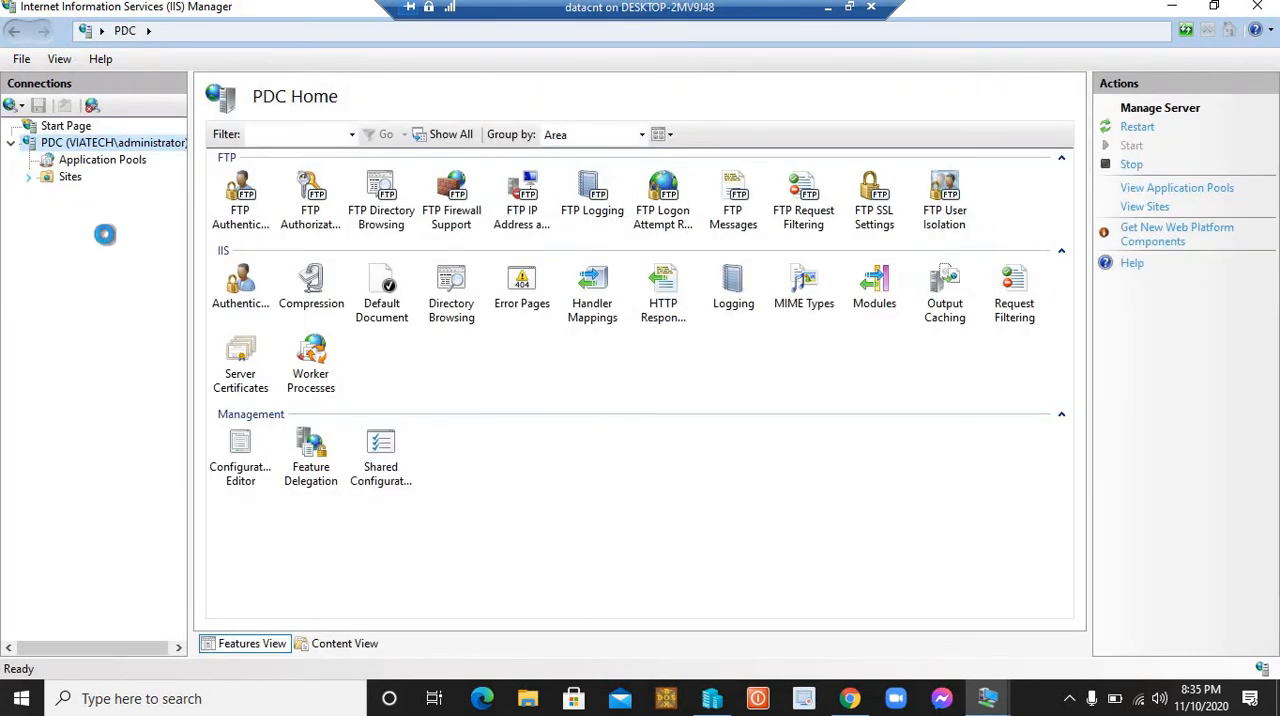
left_click(108, 212)
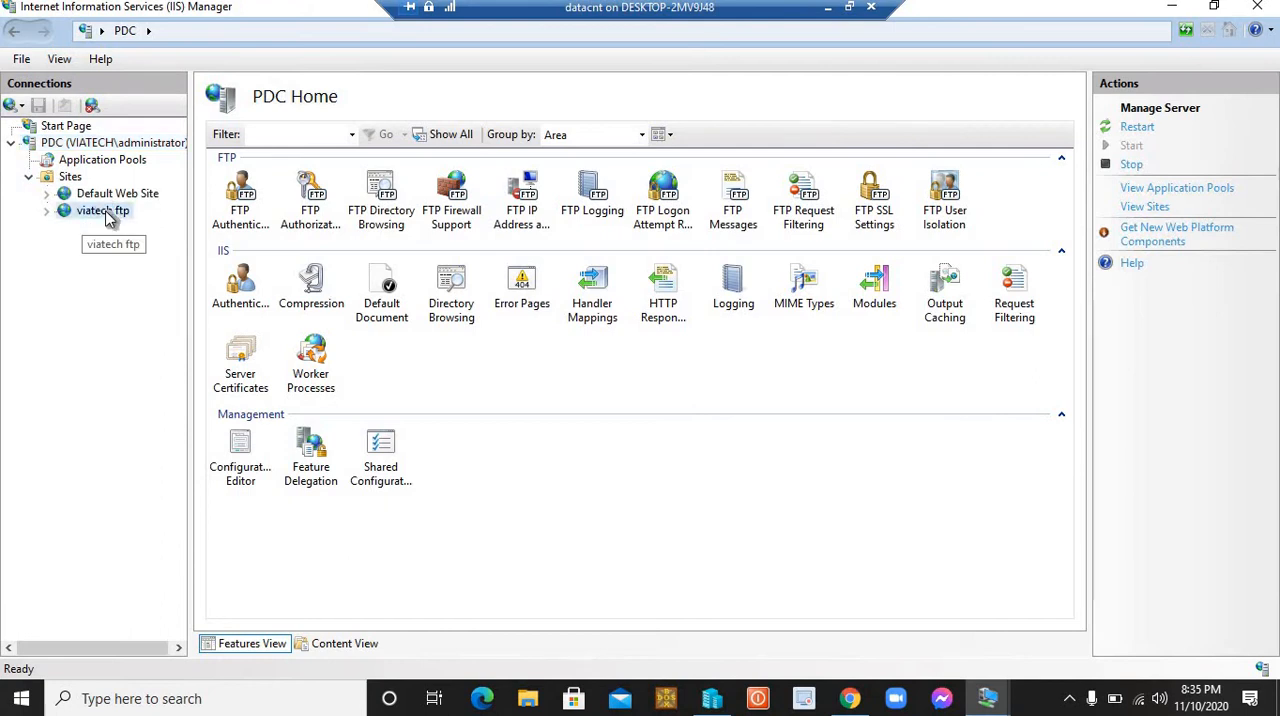
right_click(108, 216)
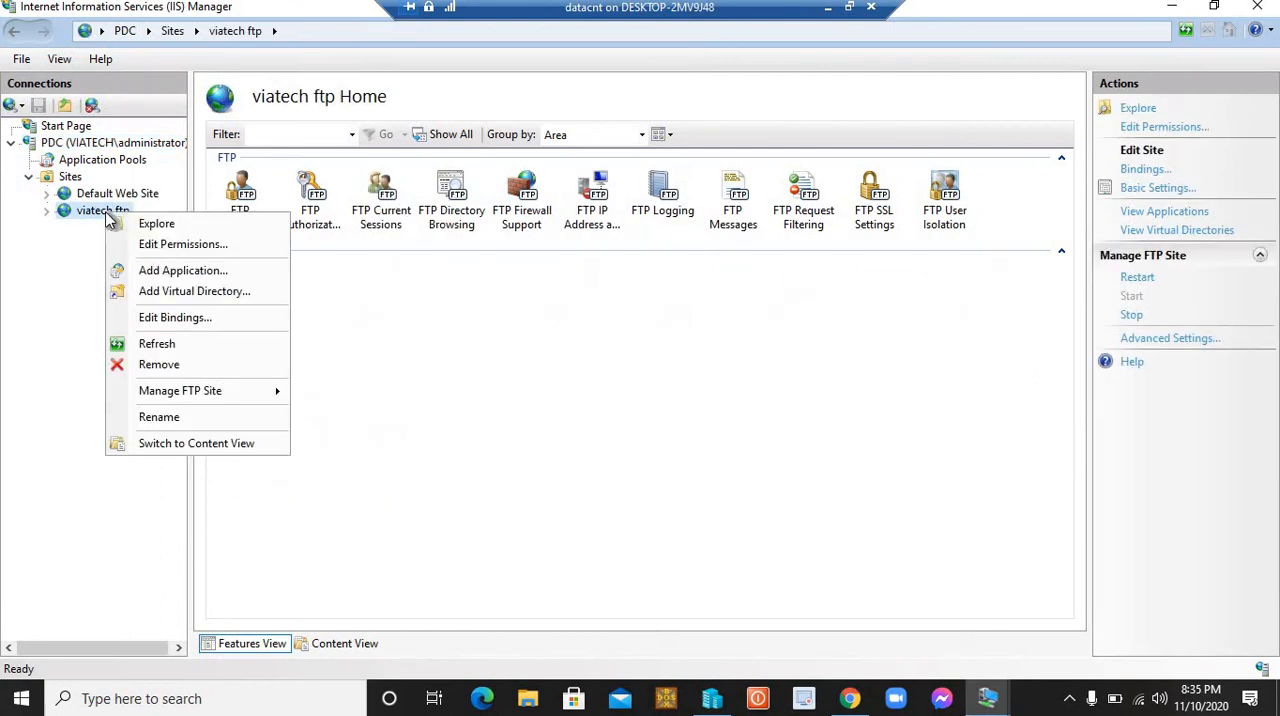
left_click(165, 366)
left_click(618, 413)
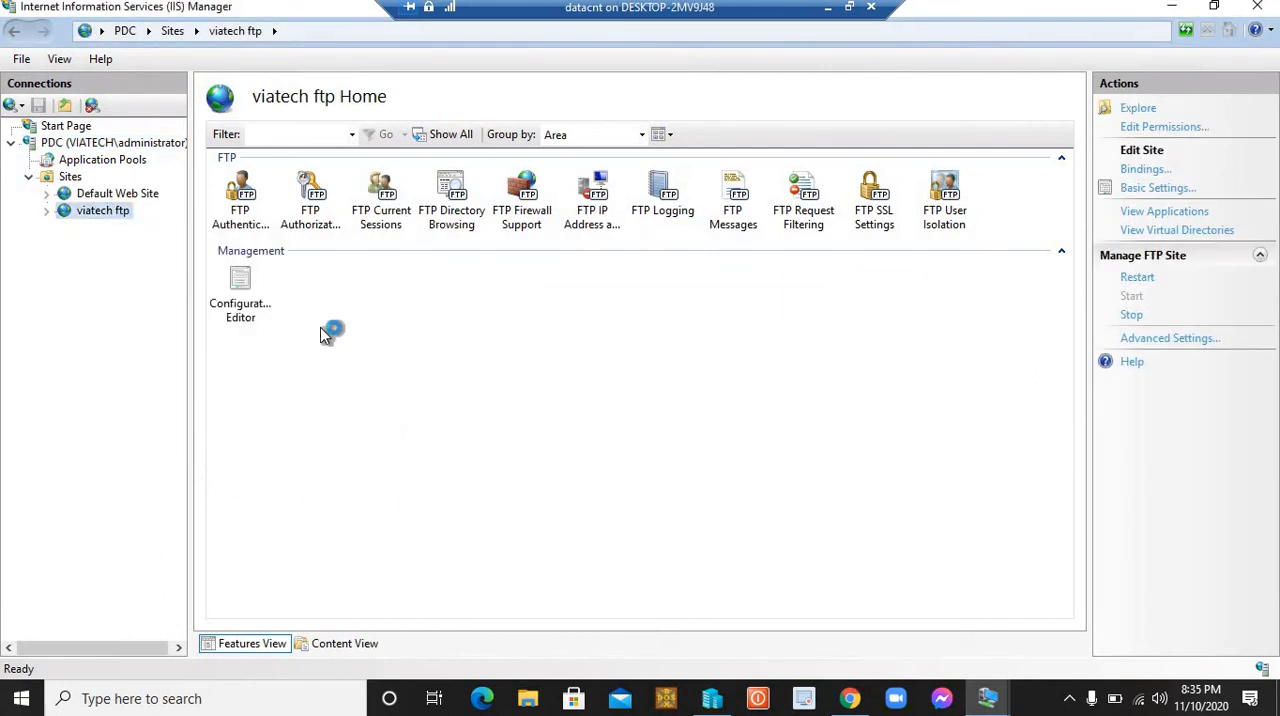
Step: Browse the Default Web Site on port 80 to check its page, and close the browser
left_click(112, 193)
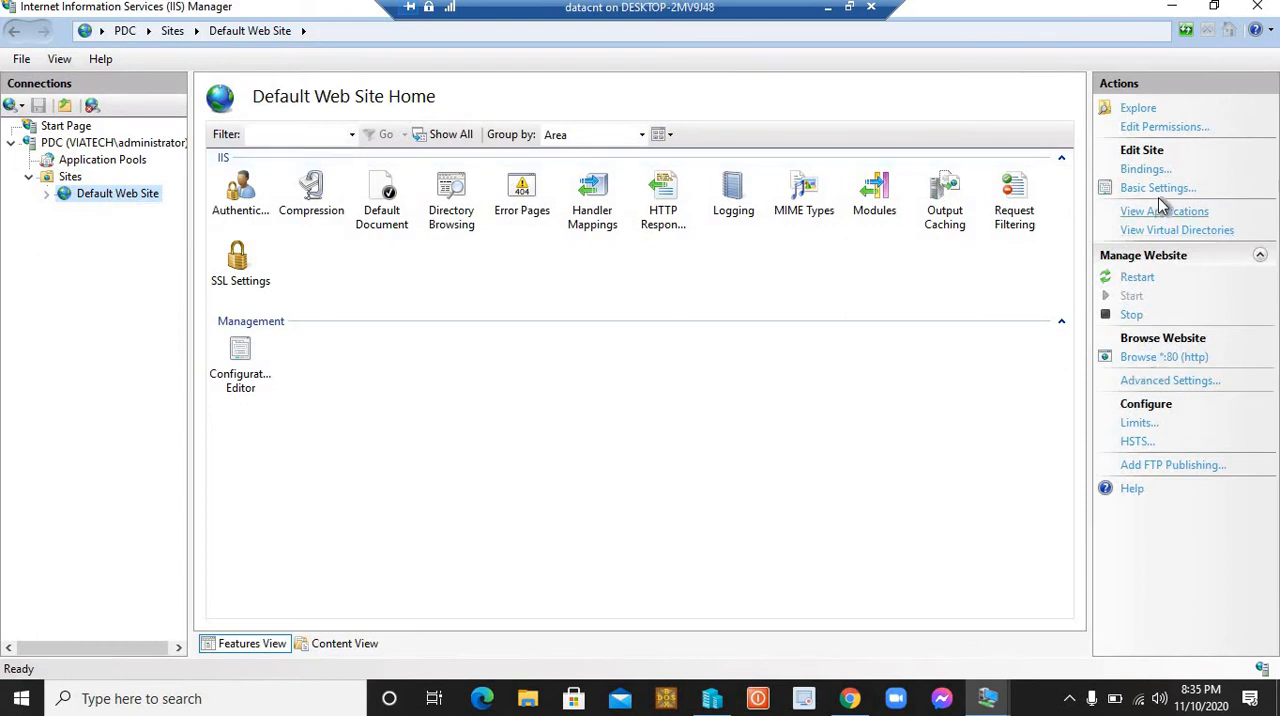
left_click(1163, 358)
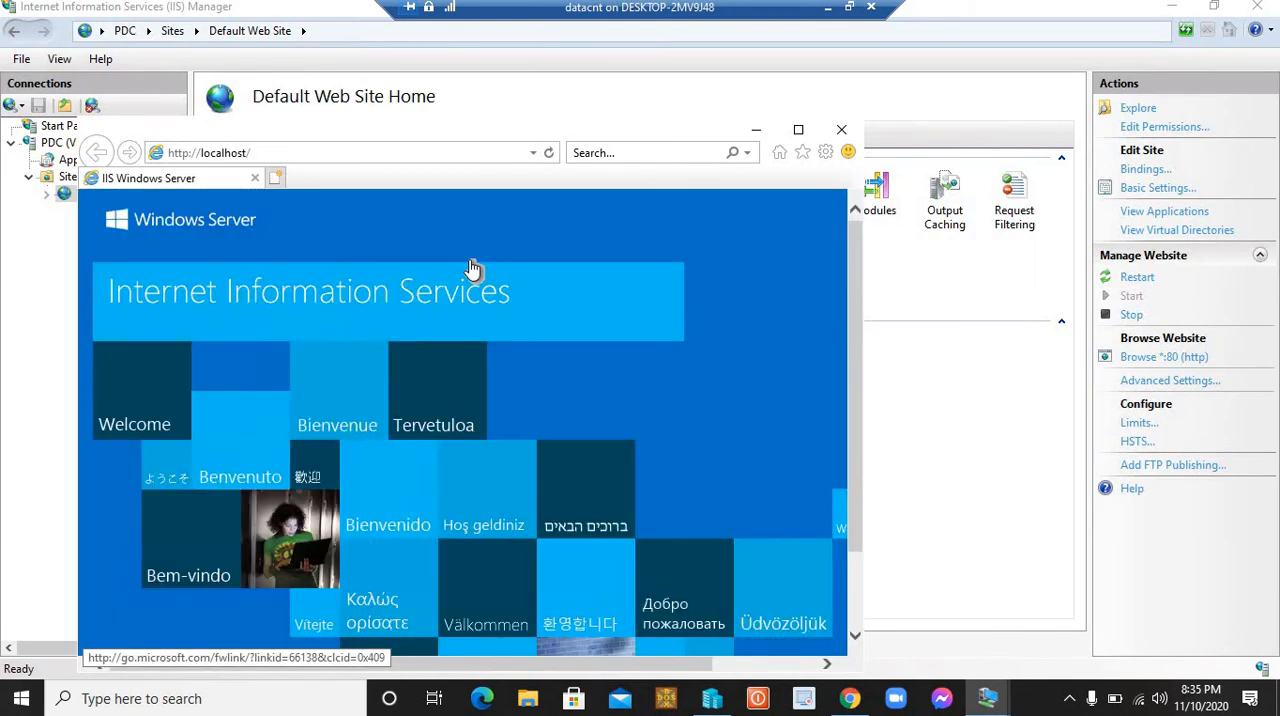
left_click(842, 131)
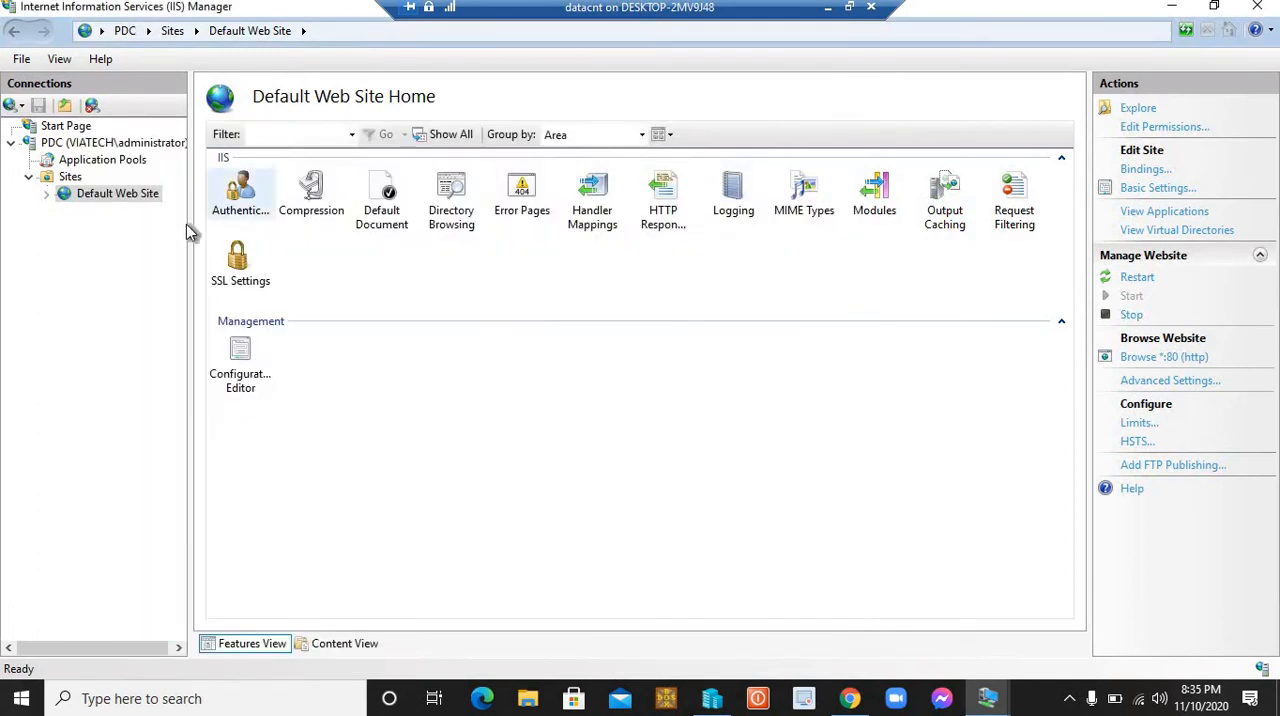
Step: Start adding a new FTP site under Sites and name it viatech ftp
left_click(58, 183)
right_click(58, 181)
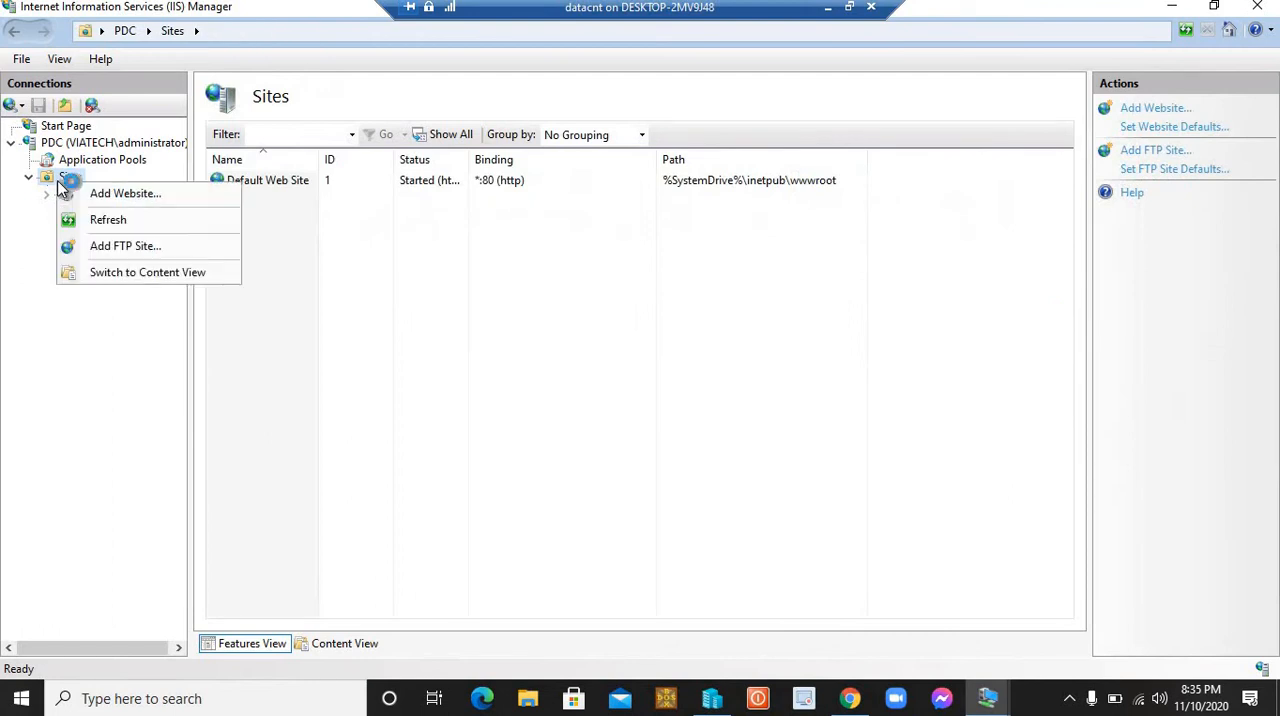
left_click(154, 249)
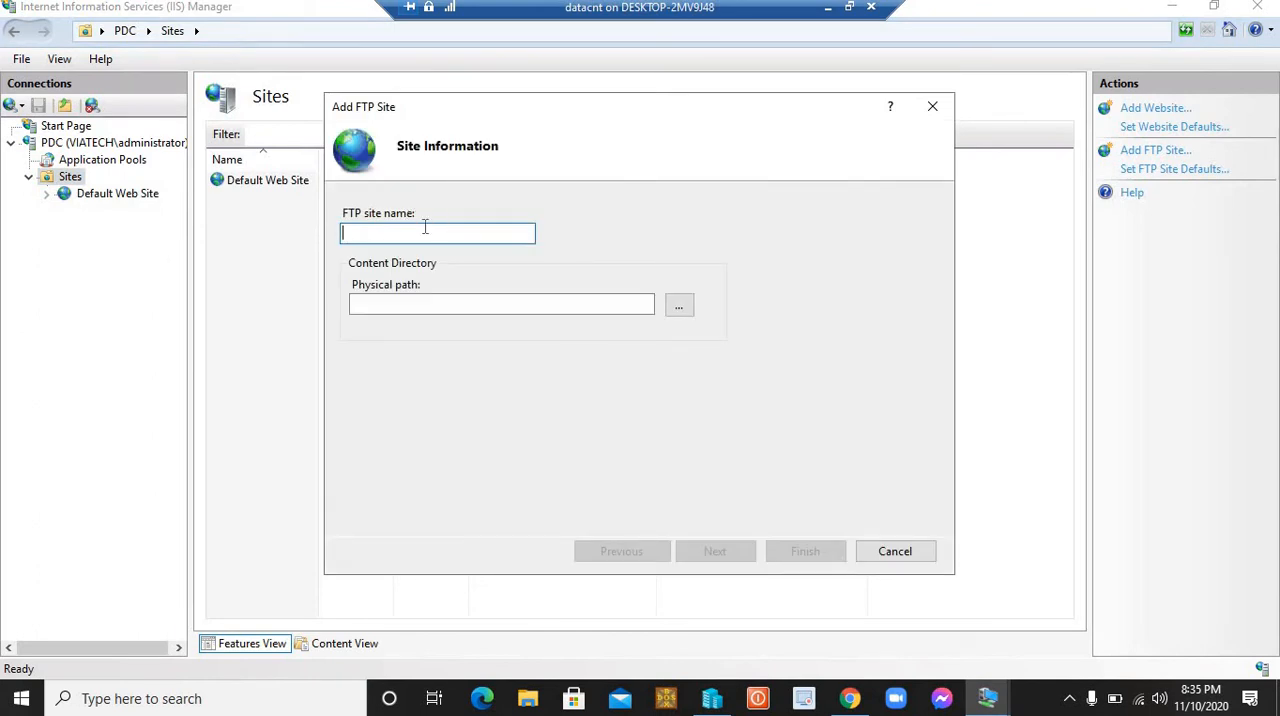
type("viatech ftp")
Step: Set the new FTP site's physical path to C:\shadow and continue to the binding and SSL settings
left_click(677, 309)
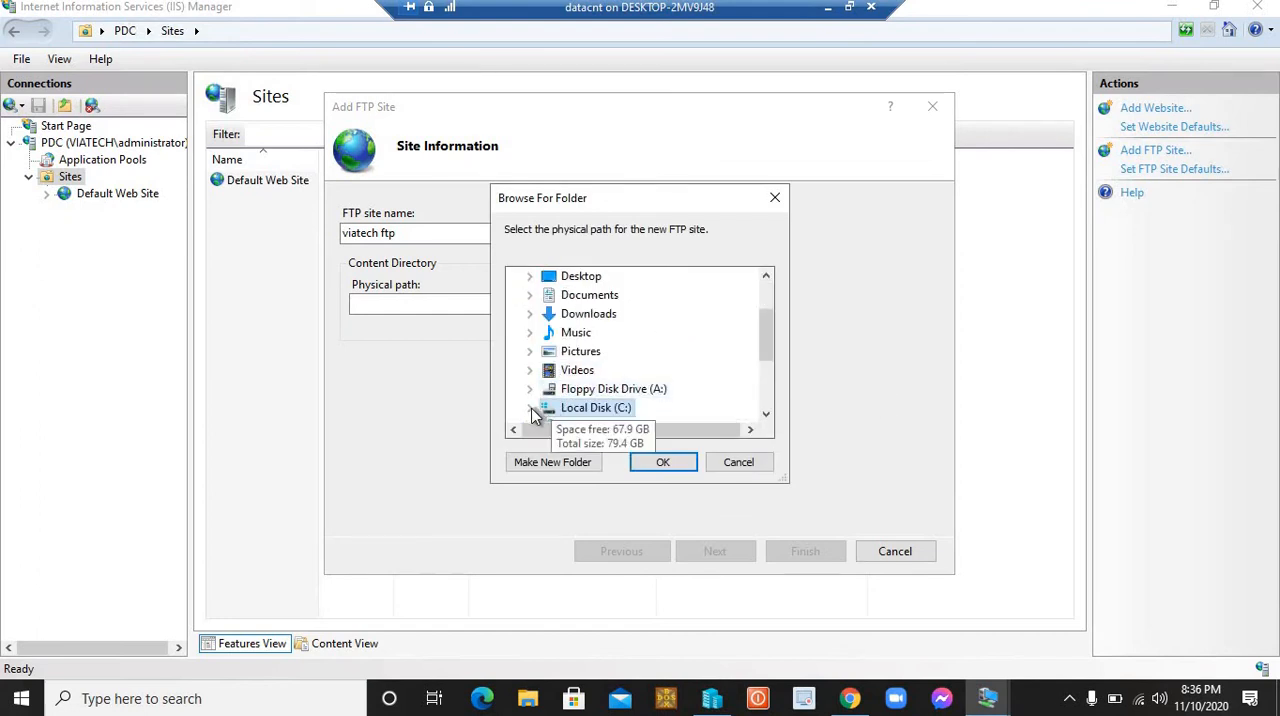
left_click_drag(765, 331, 571, 366)
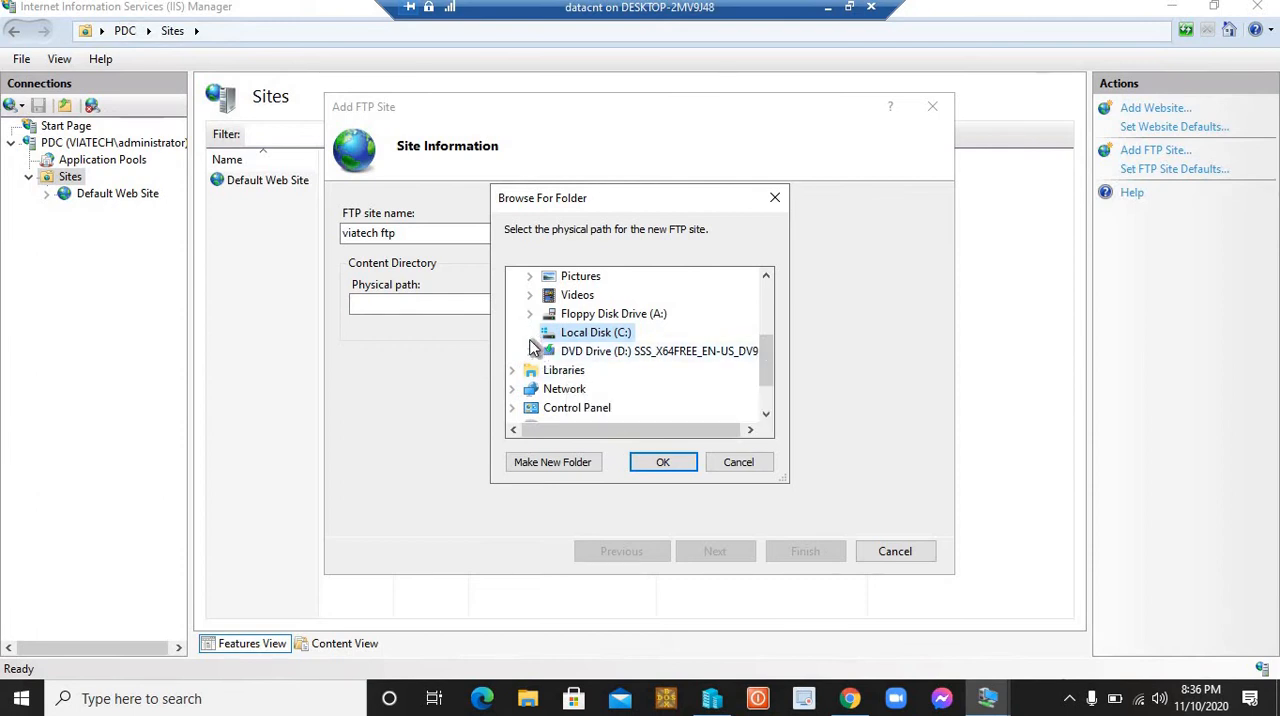
left_click(529, 332)
left_click(560, 334)
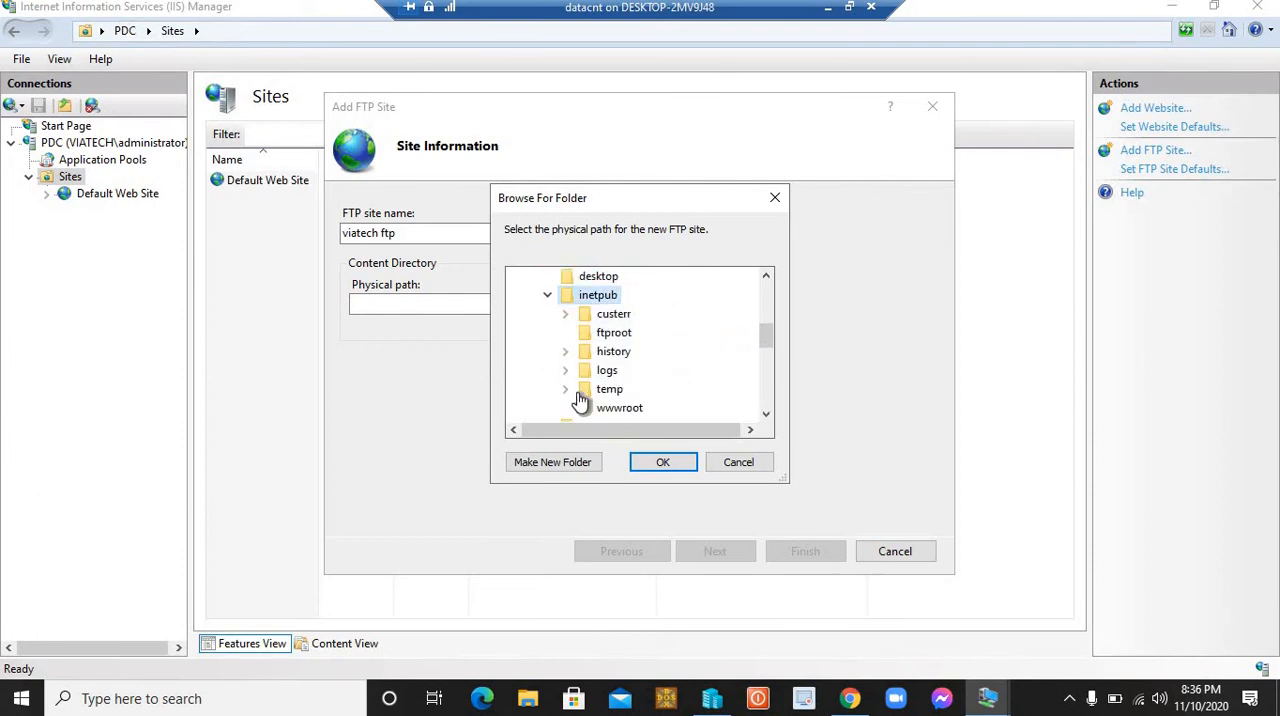
left_click(616, 336)
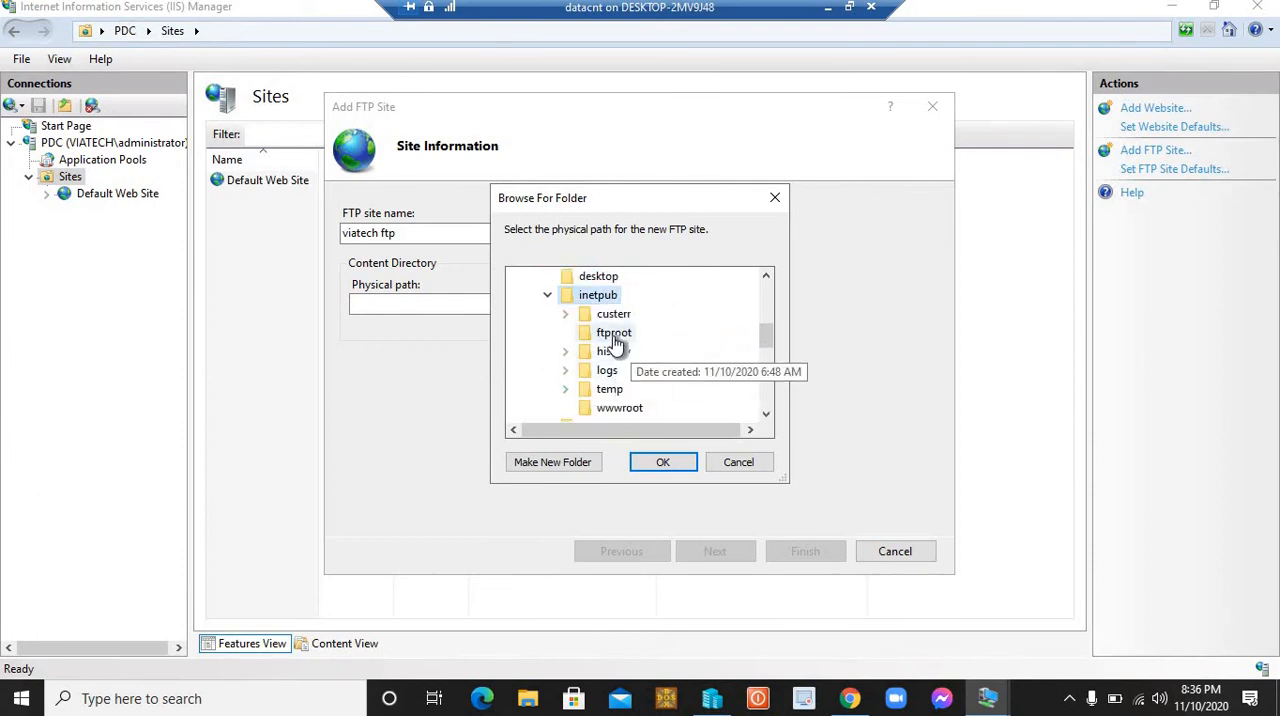
left_click(548, 299)
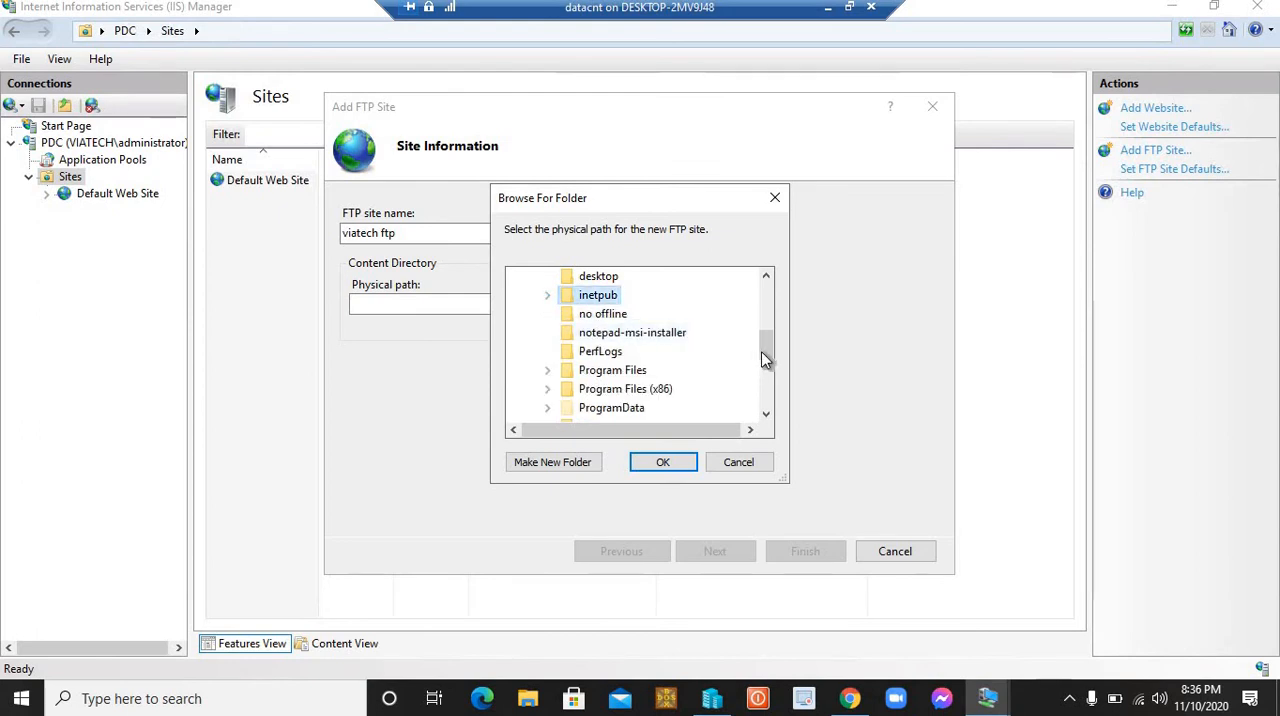
scroll(765, 357, "down", 3)
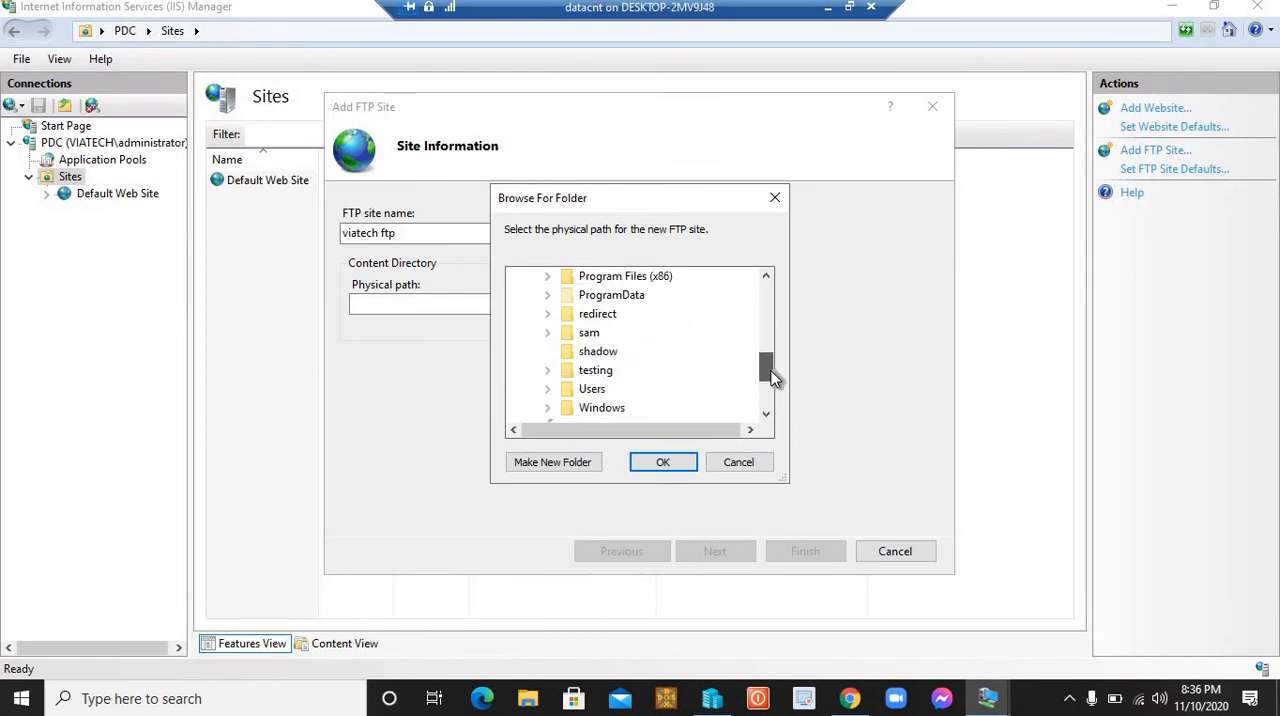
left_click(603, 336)
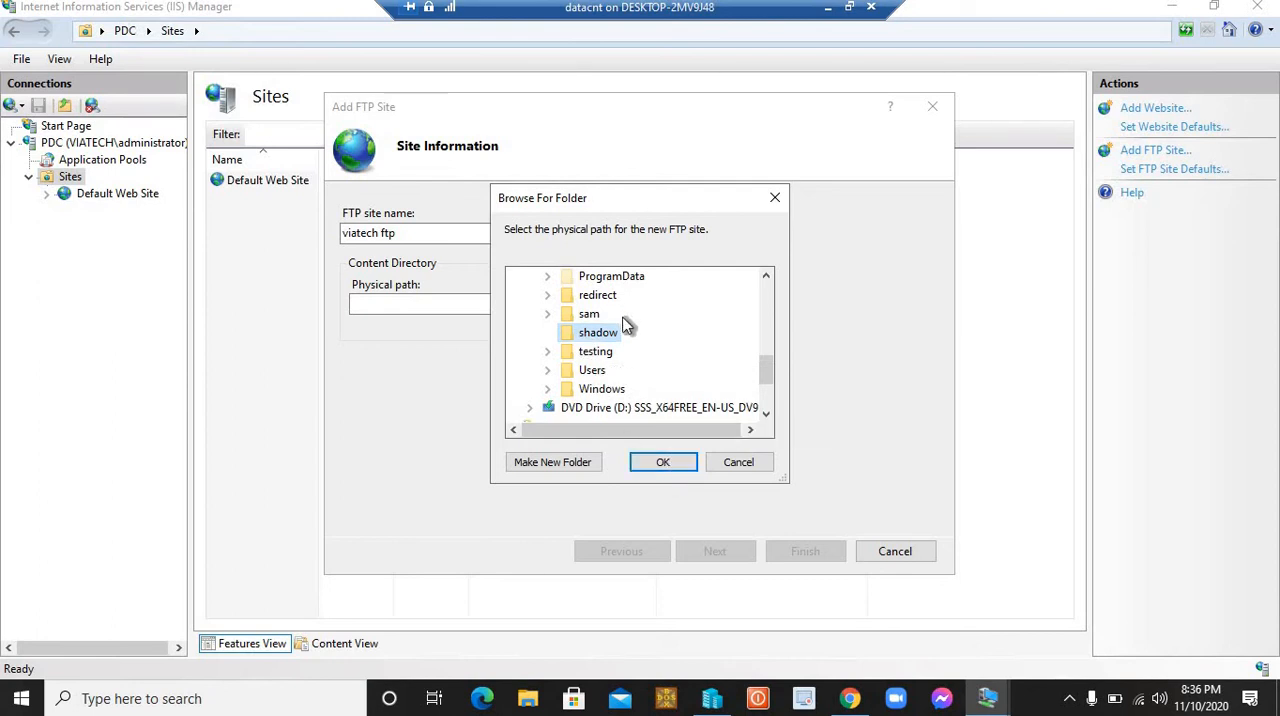
left_click(660, 463)
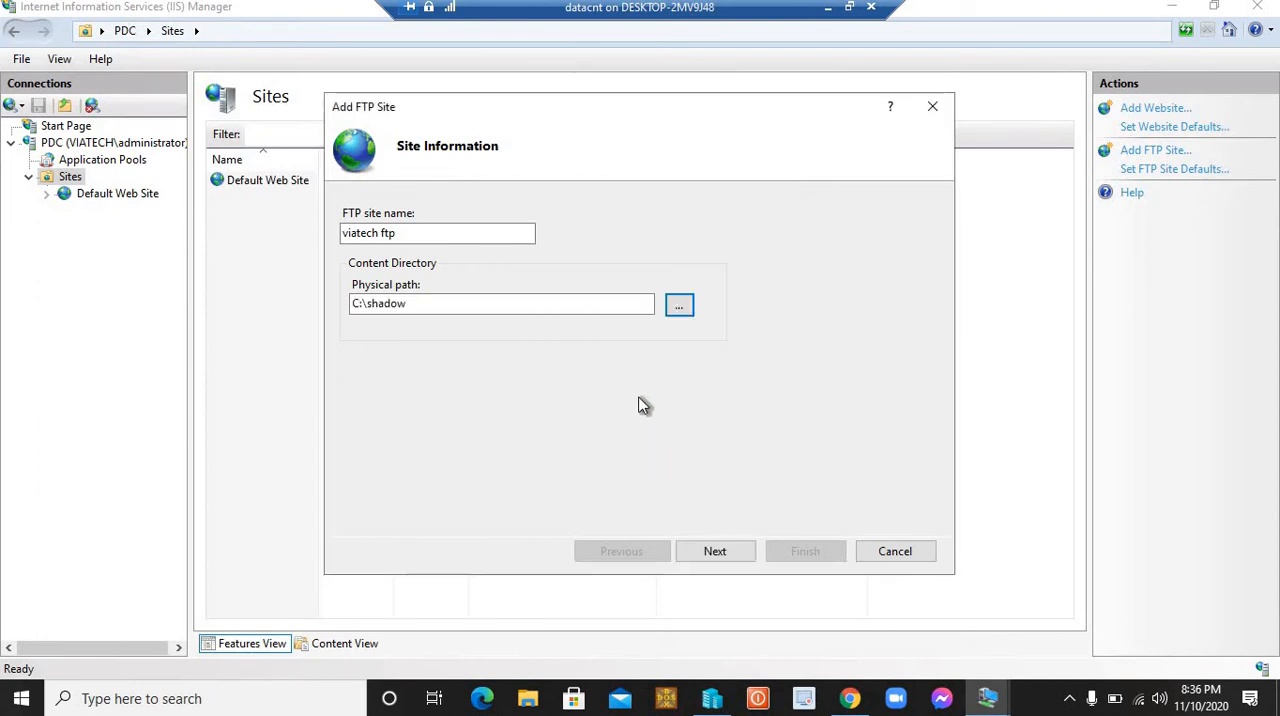
left_click(719, 550)
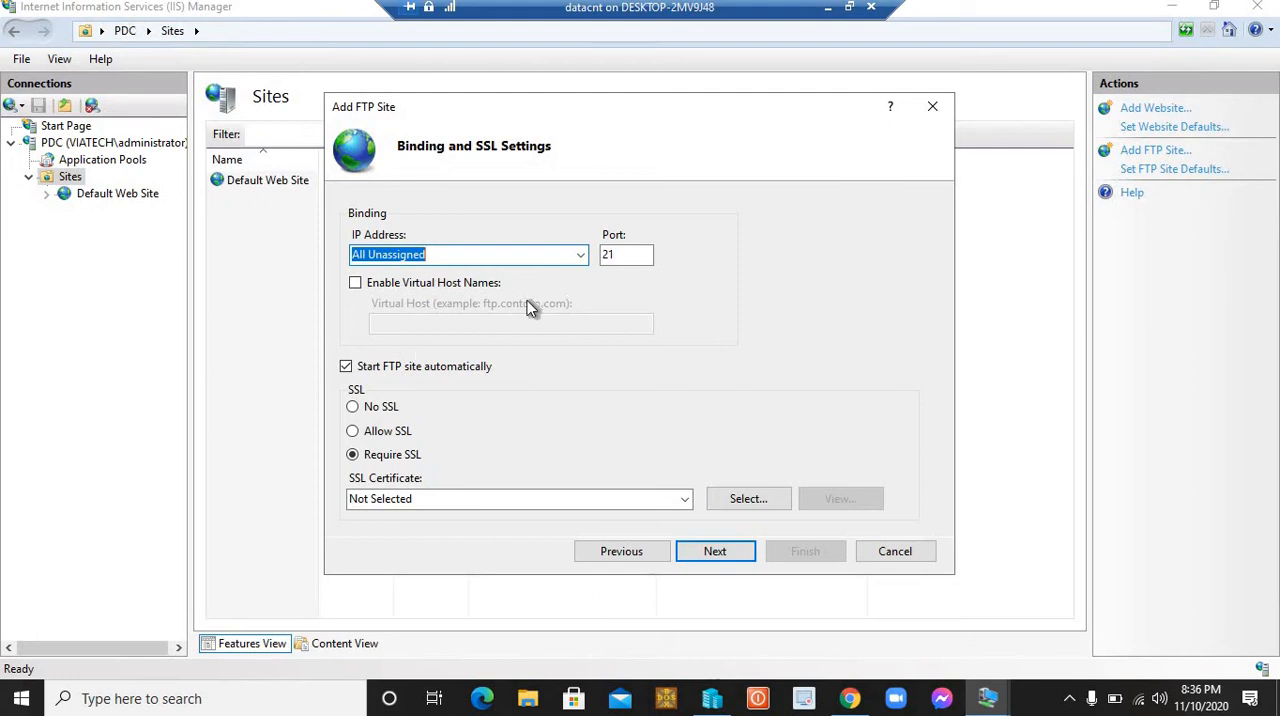
Step: Bind the new FTP site to the IP address 192.168.1.100
left_click(584, 256)
left_click(427, 289)
left_click(446, 259)
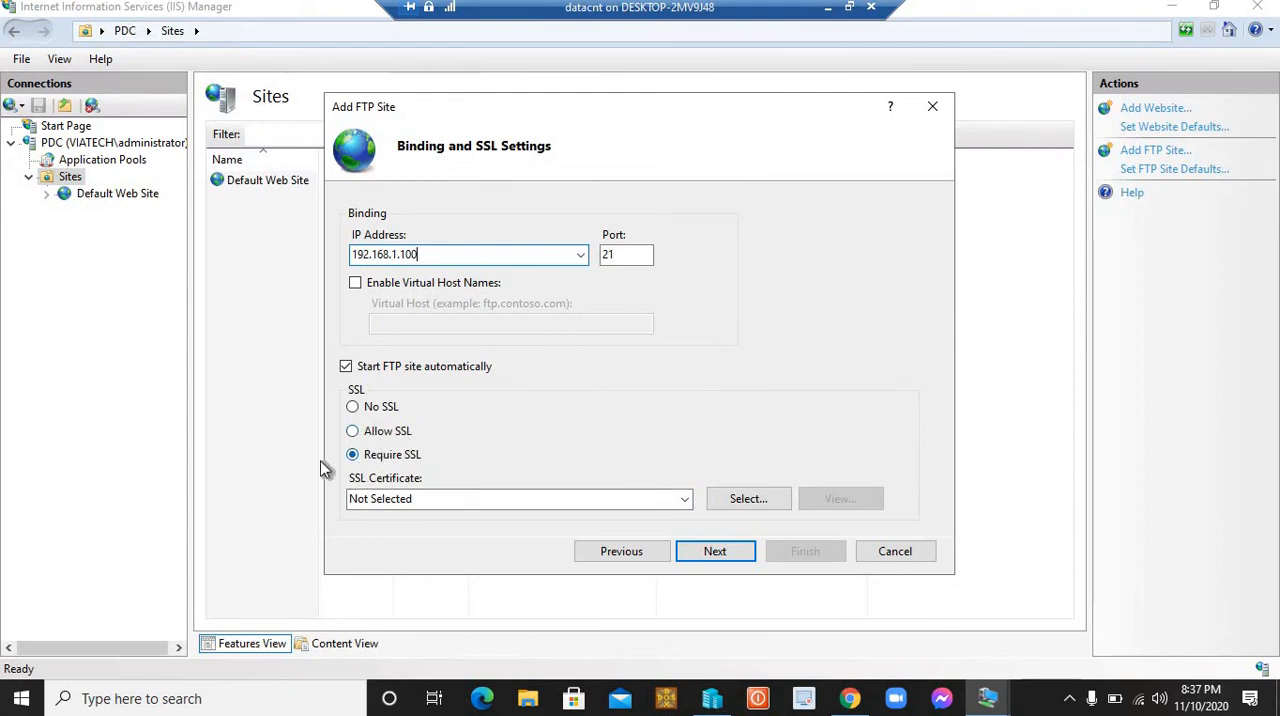
Step: Set the FTP site to No SSL and continue to the authentication and authorization settings
left_click(731, 502)
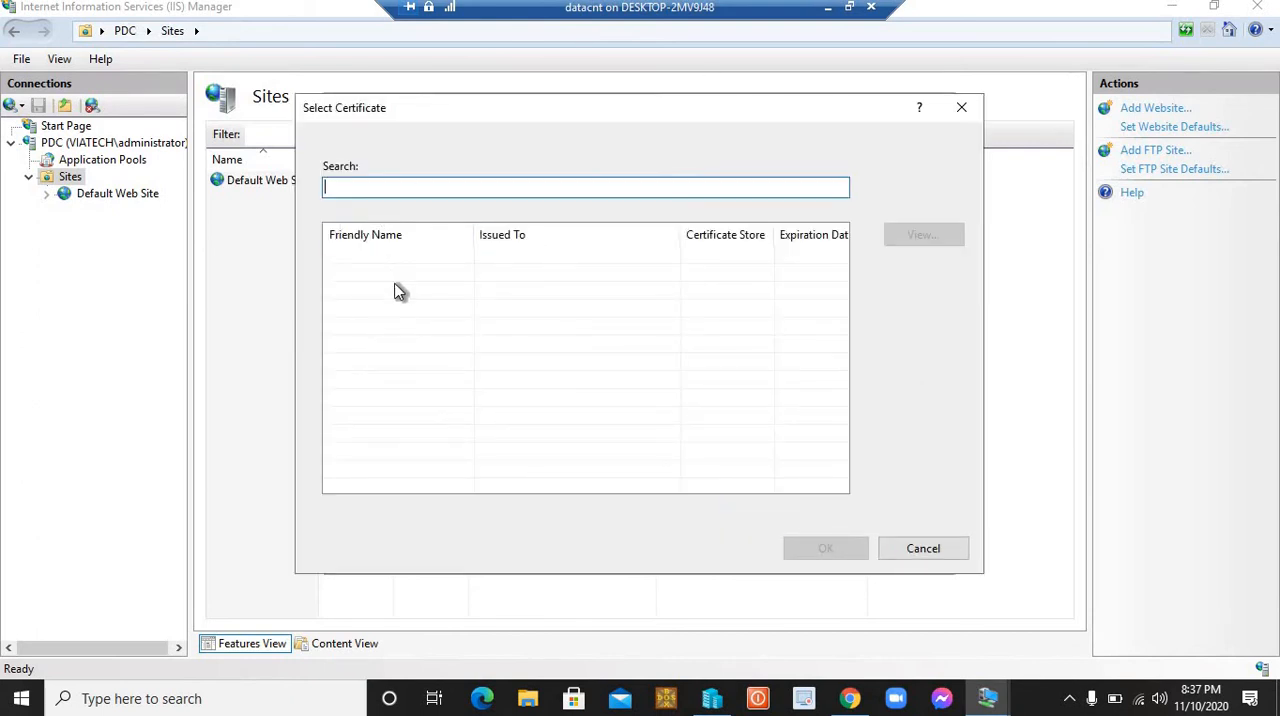
left_click(919, 542)
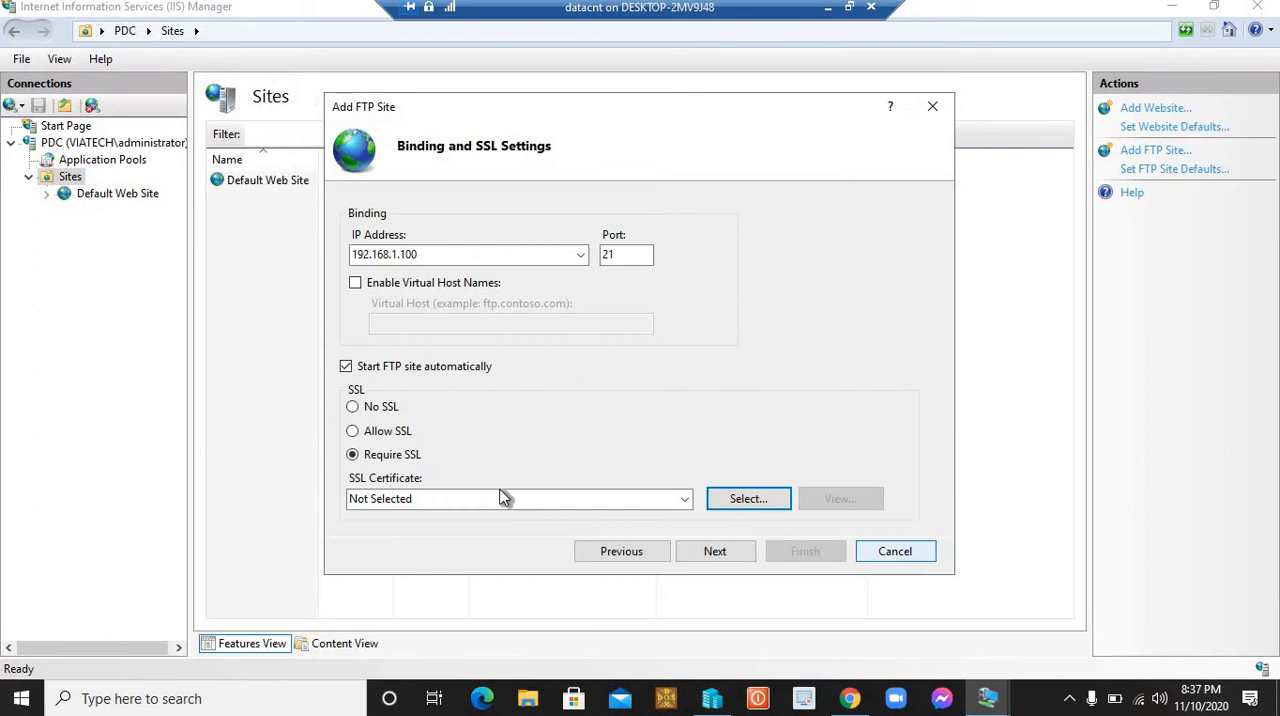
left_click(353, 407)
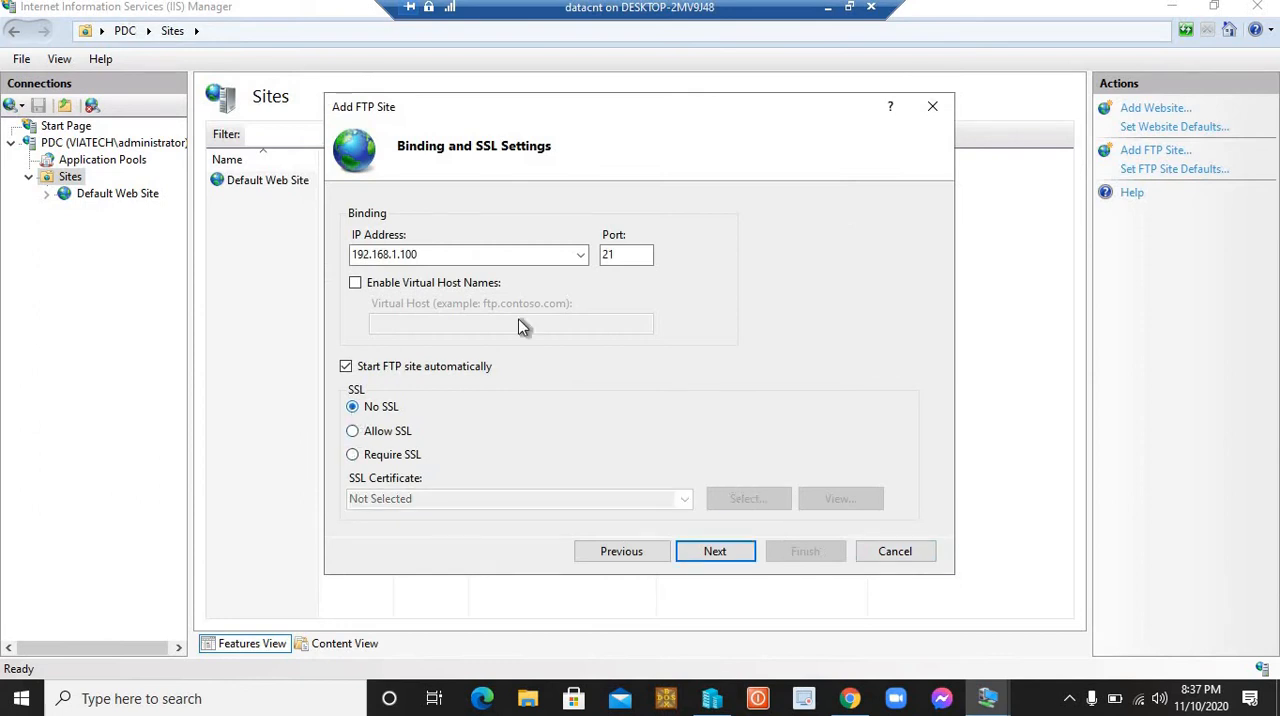
left_click(726, 549)
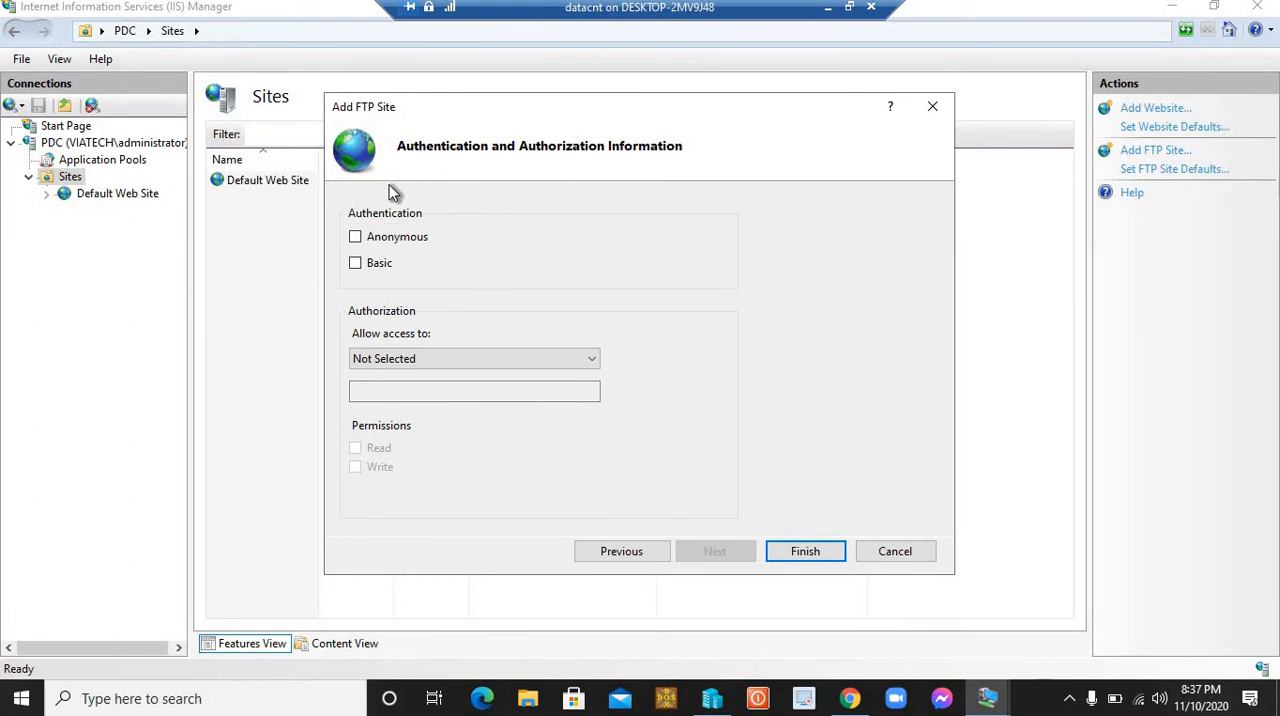
Step: Enable Basic authentication for the FTP site and leave Anonymous authentication off
left_click(356, 238)
left_click(354, 236)
left_click(356, 237)
left_click(355, 236)
left_click(355, 263)
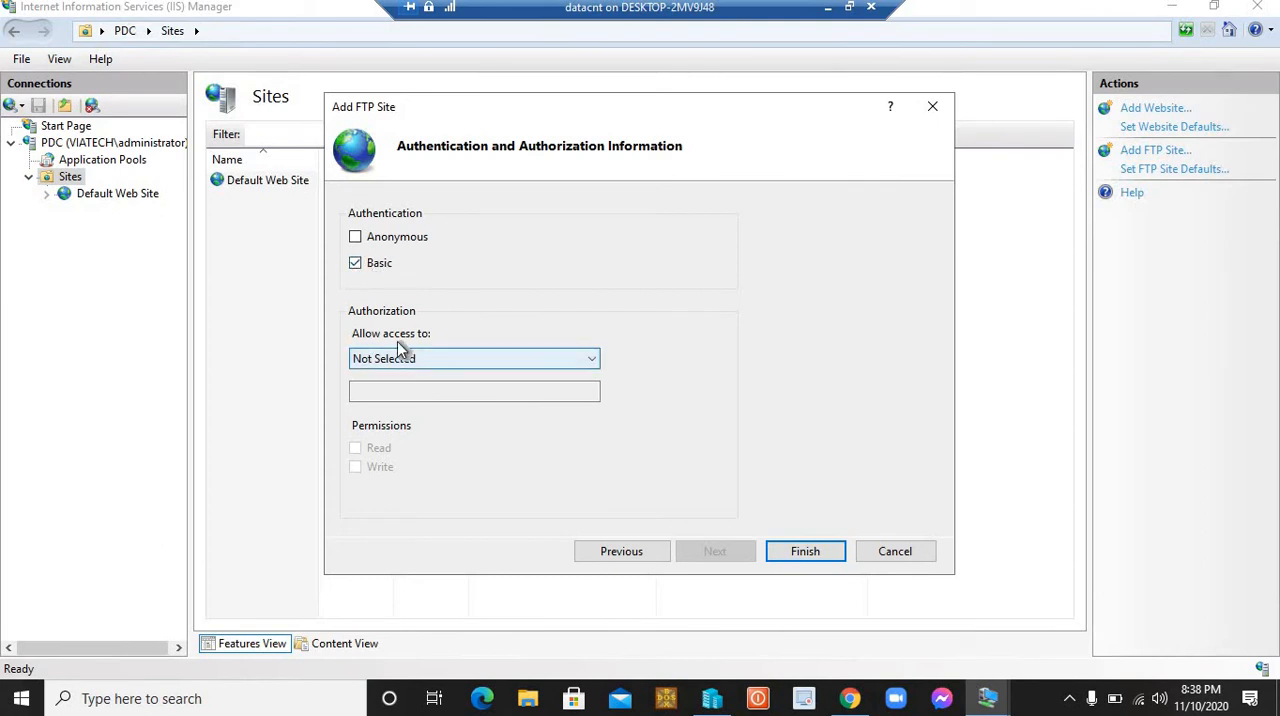
Step: Restrict the FTP site's authorization to specified users and enter shadow as the allowed user
left_click(428, 360)
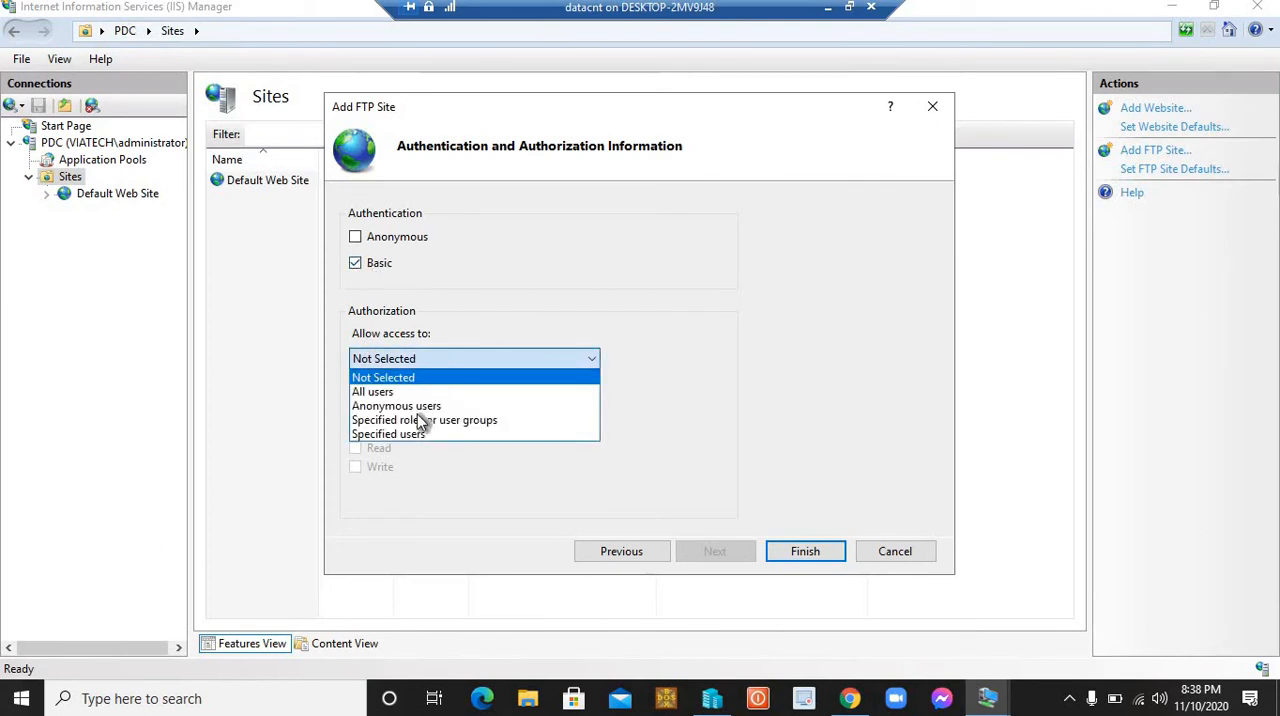
left_click(412, 436)
left_click(395, 391)
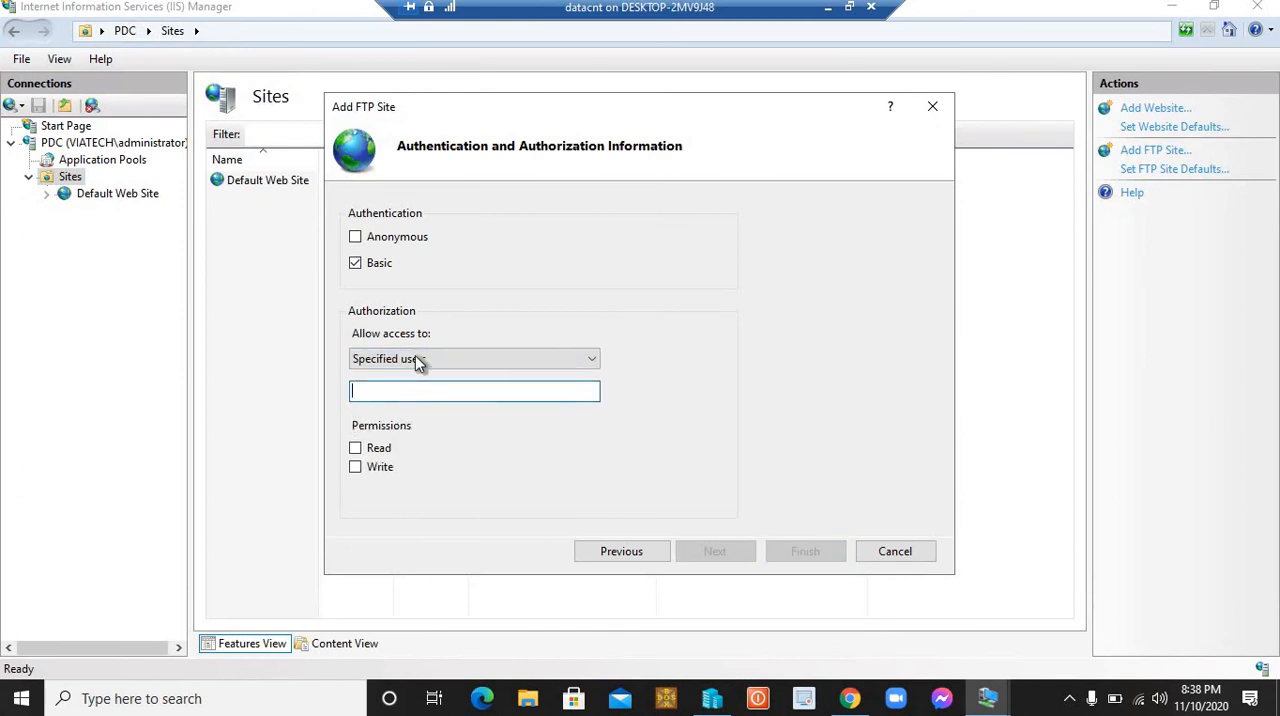
left_click(415, 360)
left_click(443, 419)
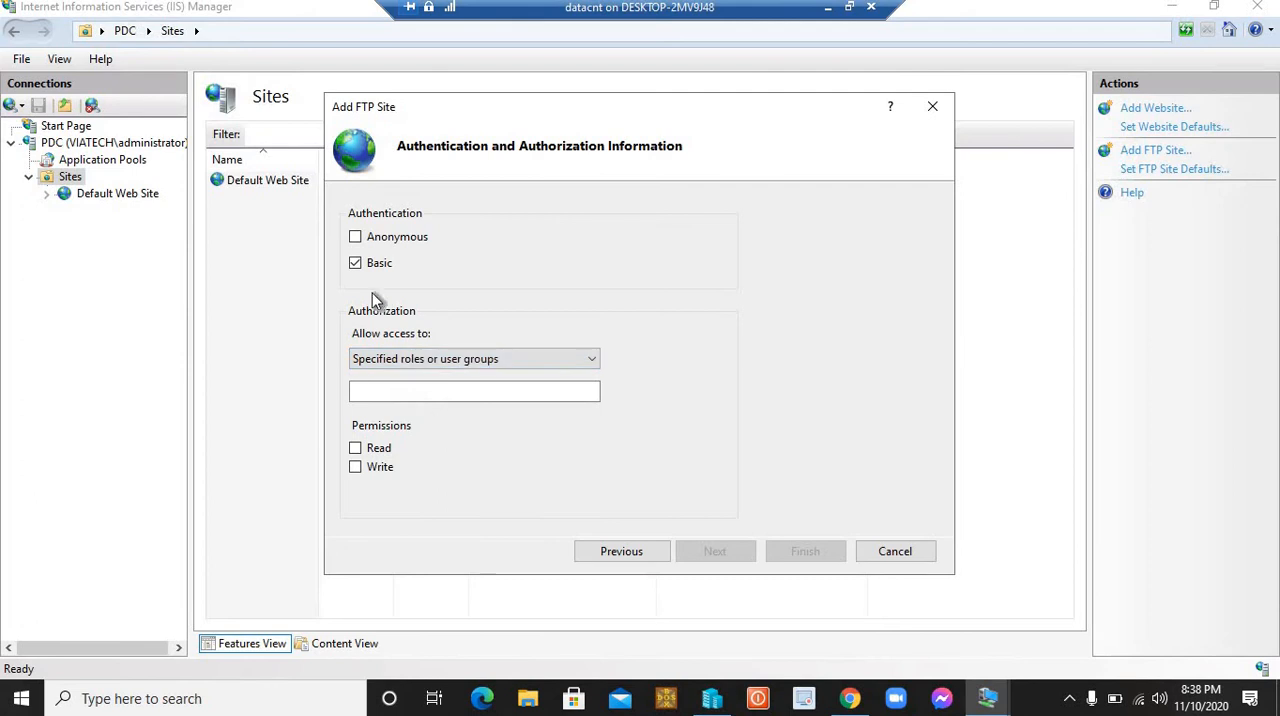
left_click(431, 362)
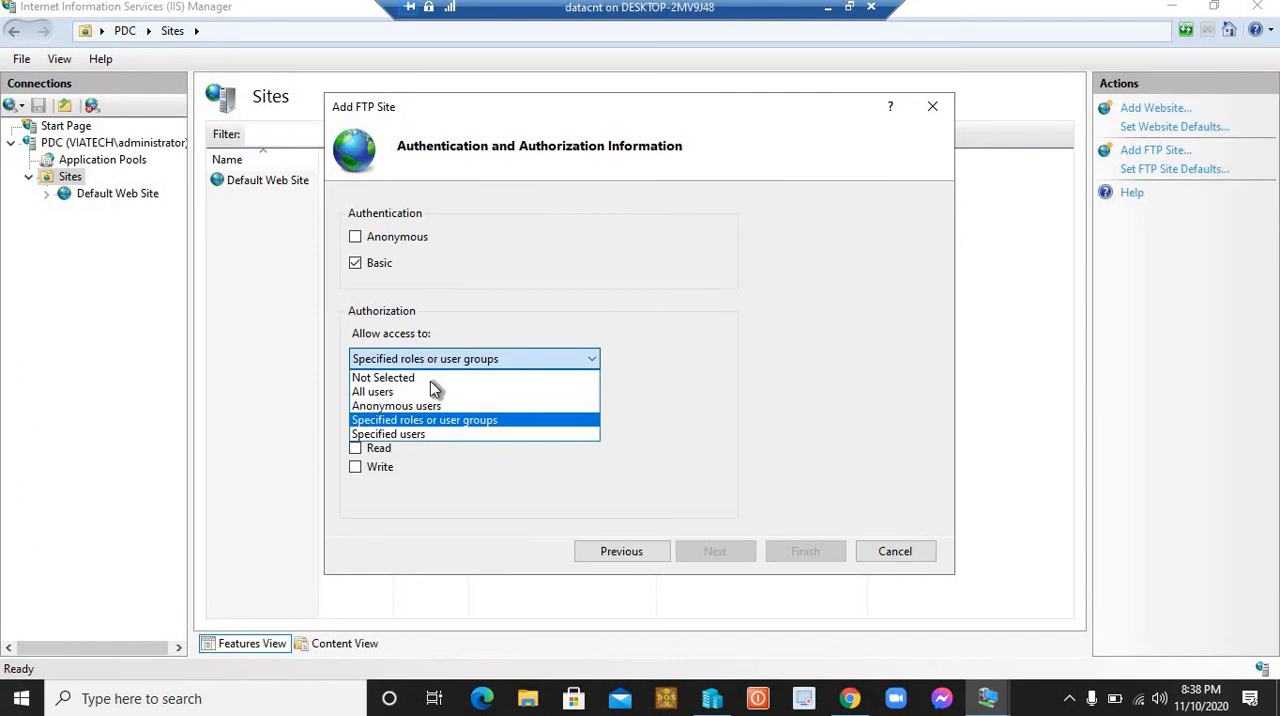
left_click(428, 434)
left_click(400, 393)
type("shadow")
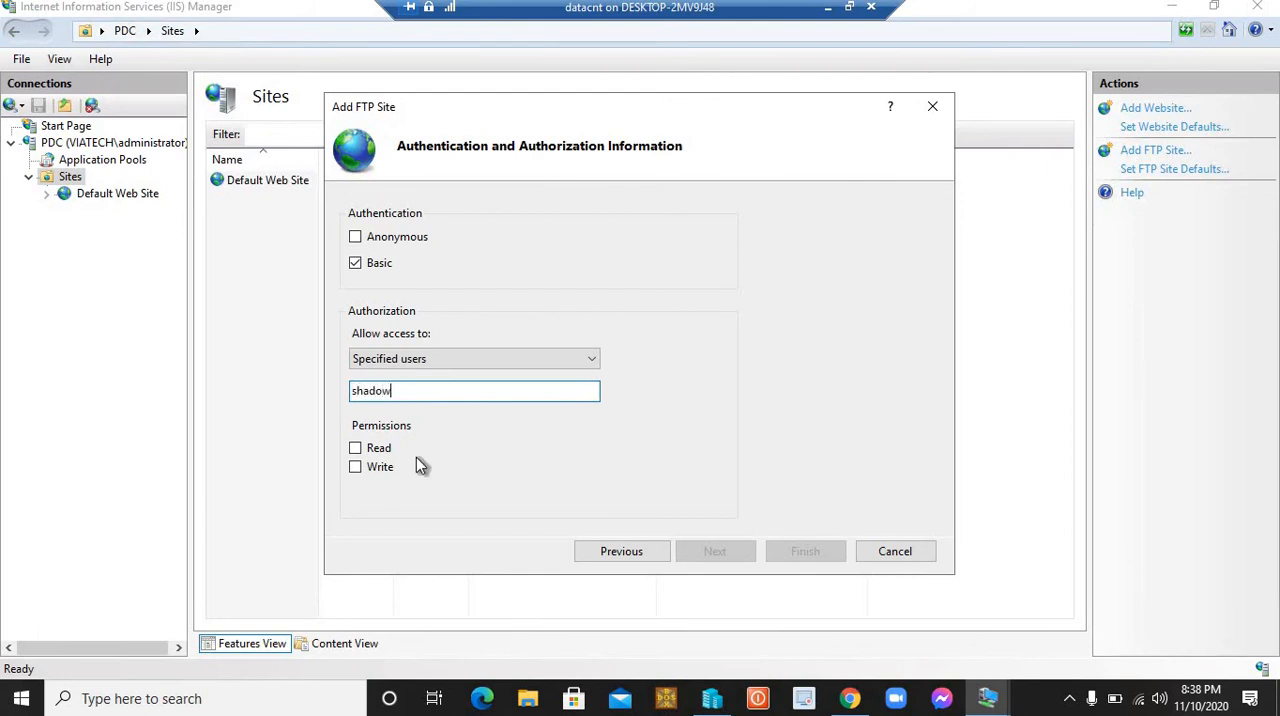
Step: Grant the allowed user Read permission and finish creating the FTP site
left_click(357, 449)
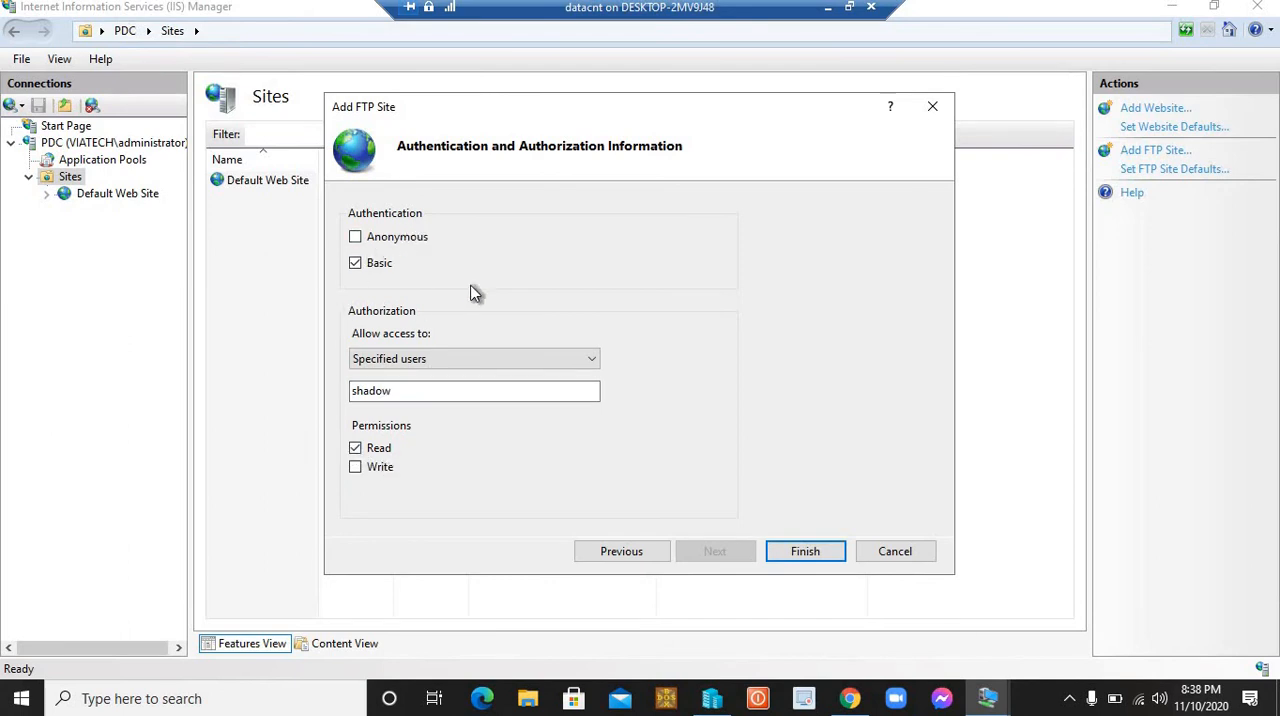
left_click(357, 466)
left_click(356, 467)
left_click(800, 553)
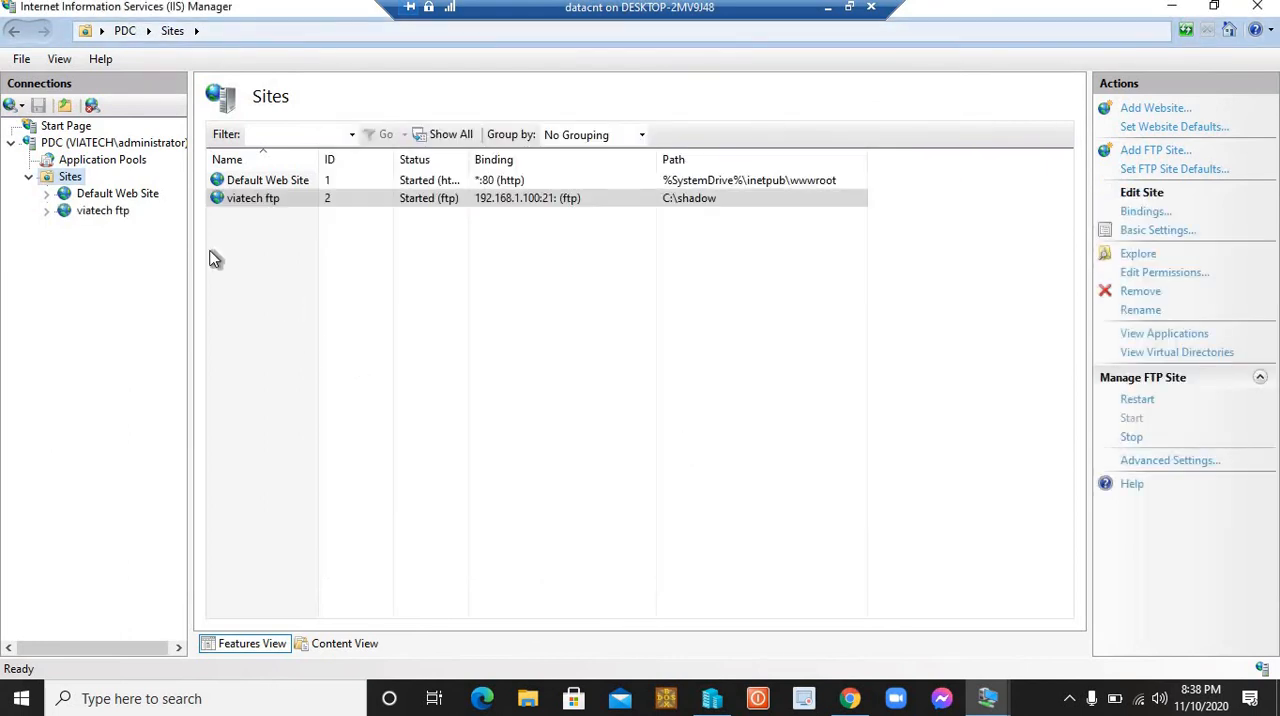
Step: Open the viatech ftp site's home page, and minimize IIS Manager and Server Manager to reach the desktop
left_click(99, 213)
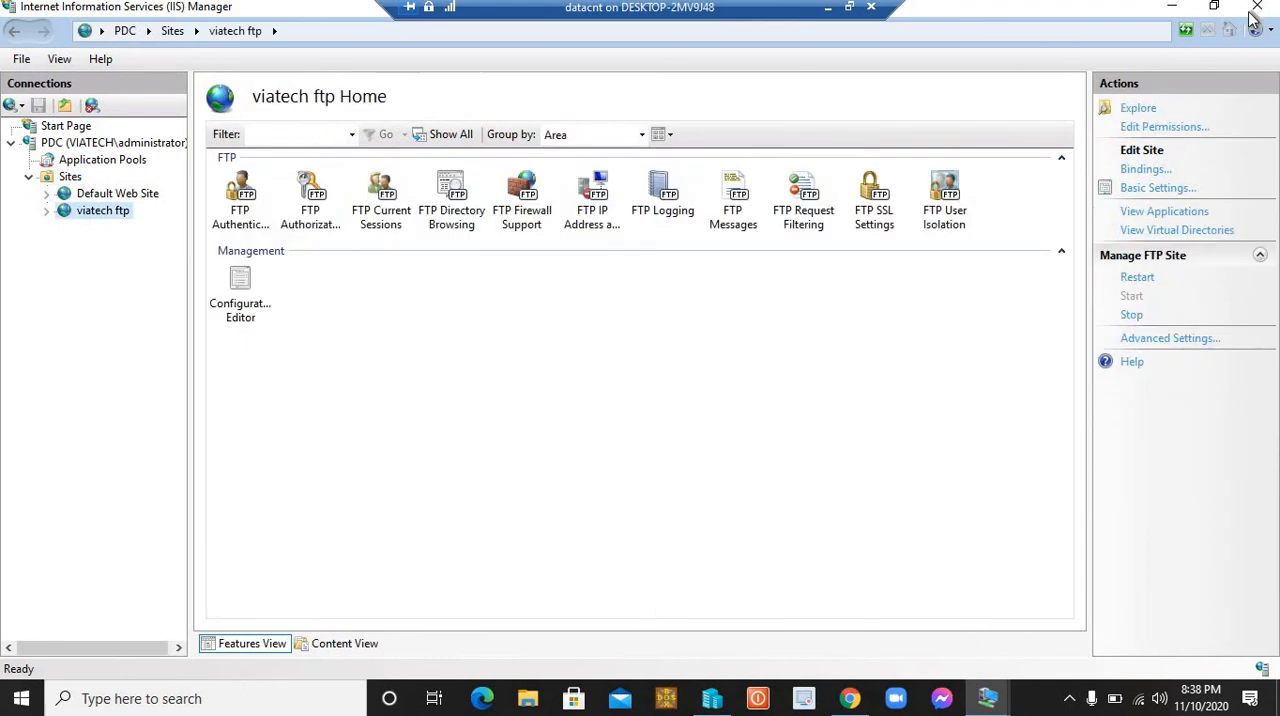
left_click(1176, 12)
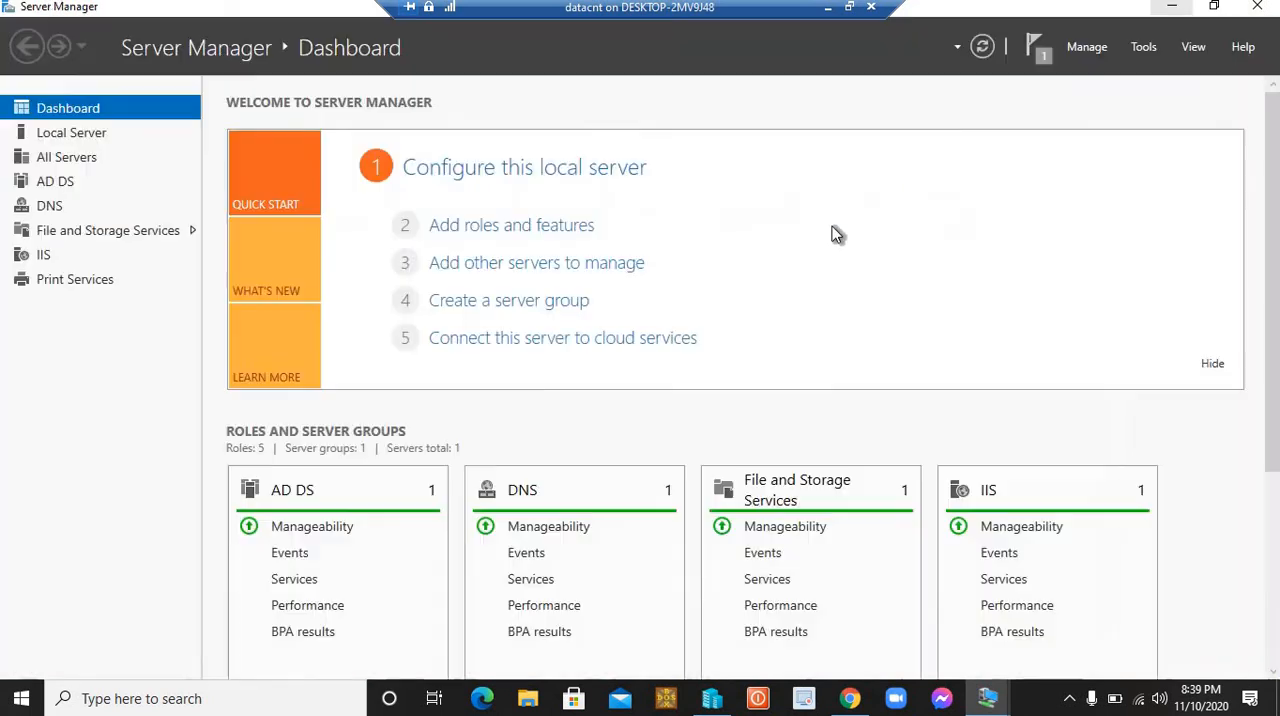
left_click(1176, 12)
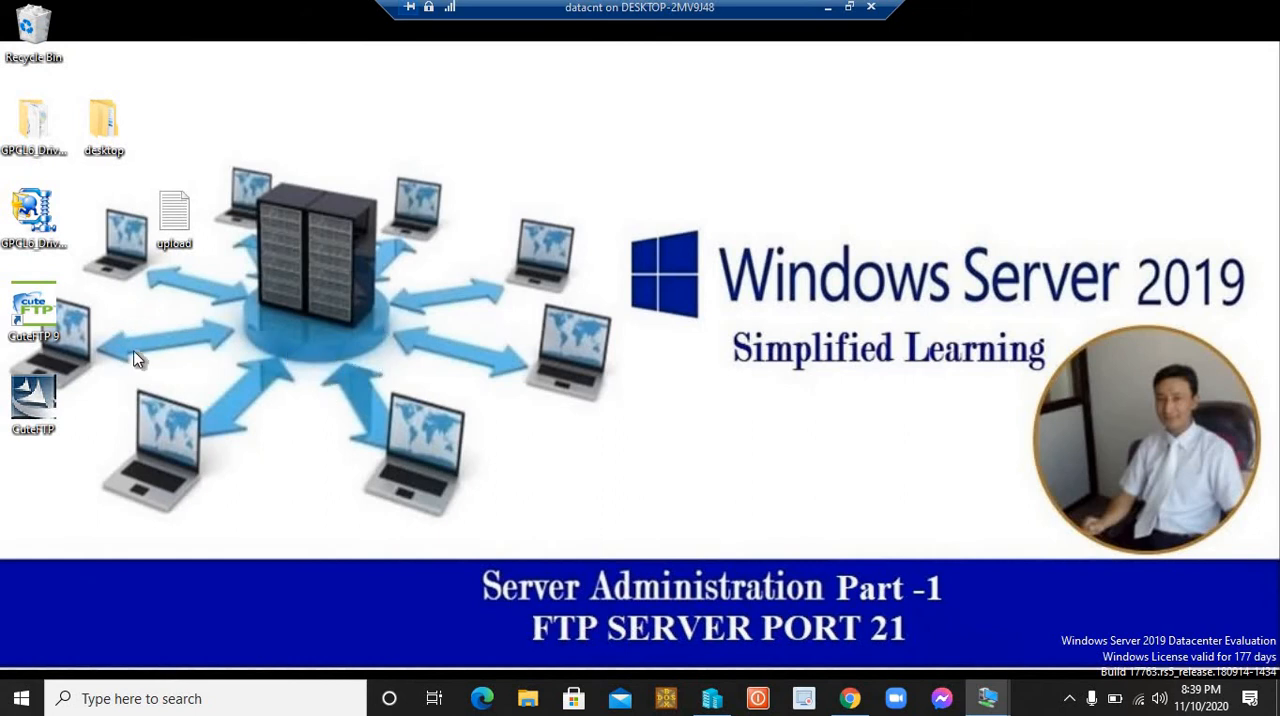
Step: Launch CuteFTP 9 from the desktop, continuing past its welcome screen and closing the tip of the day
double_click(34, 316)
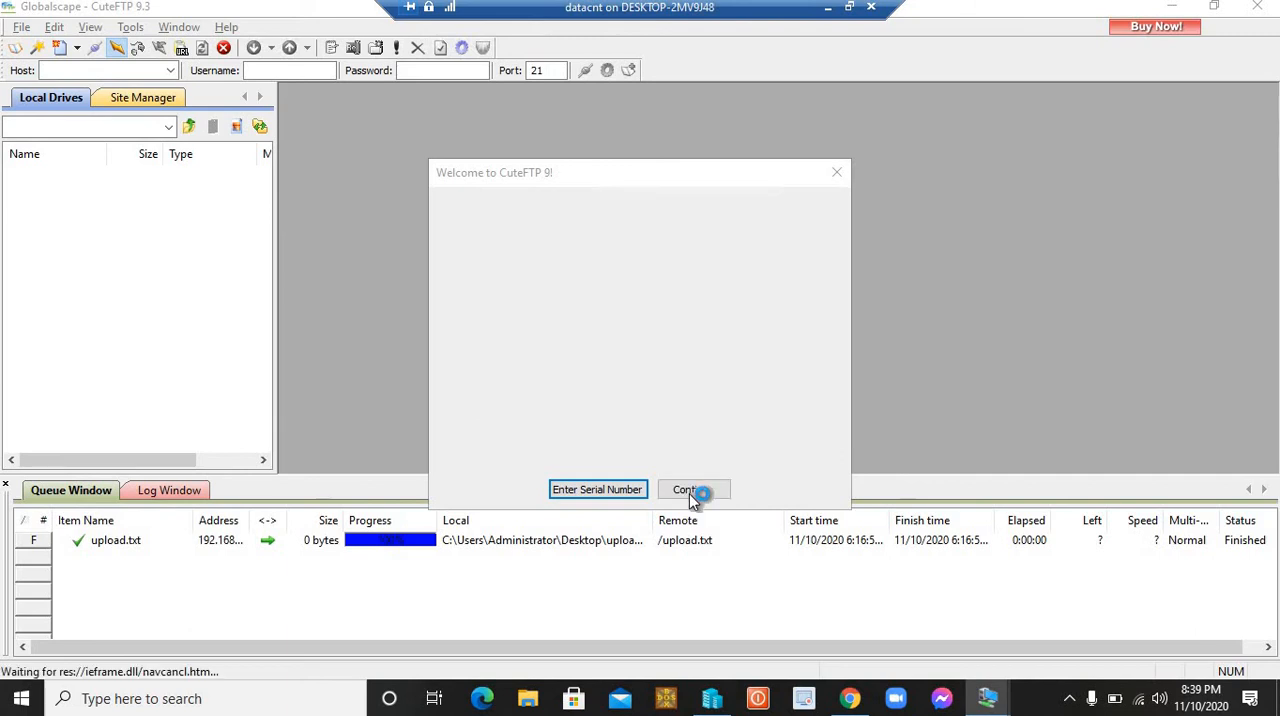
left_click(692, 490)
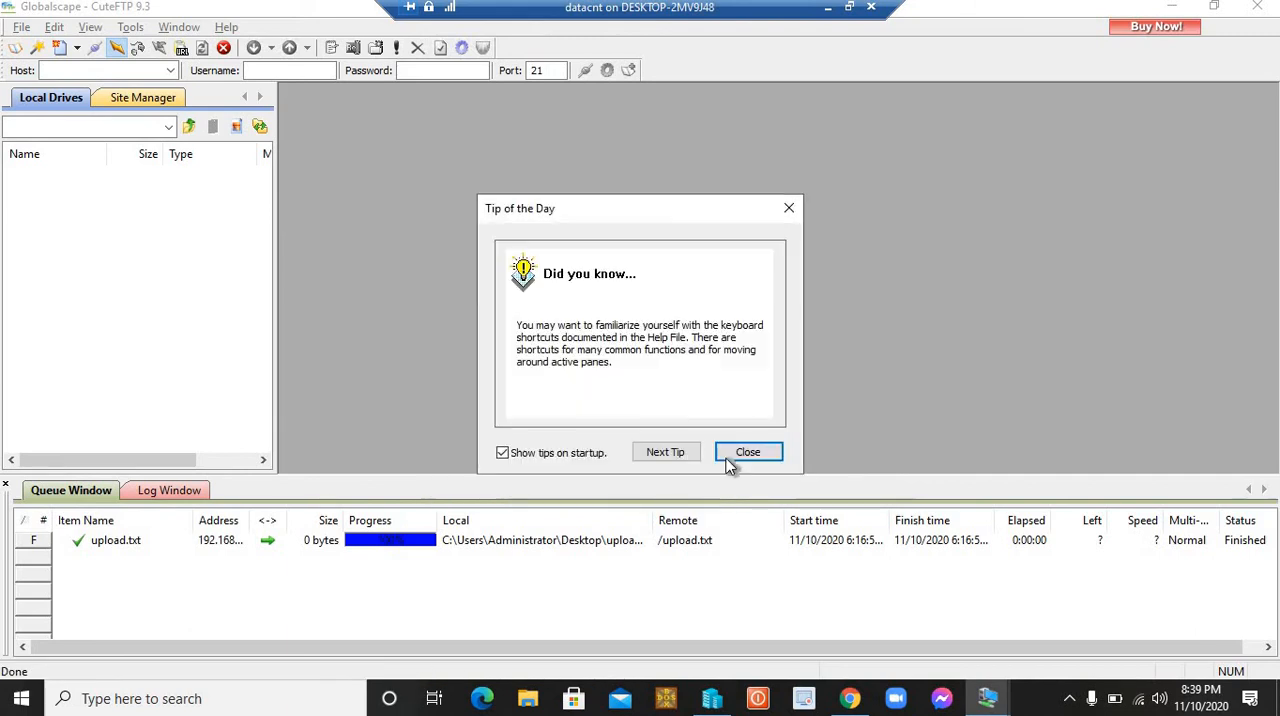
left_click(748, 452)
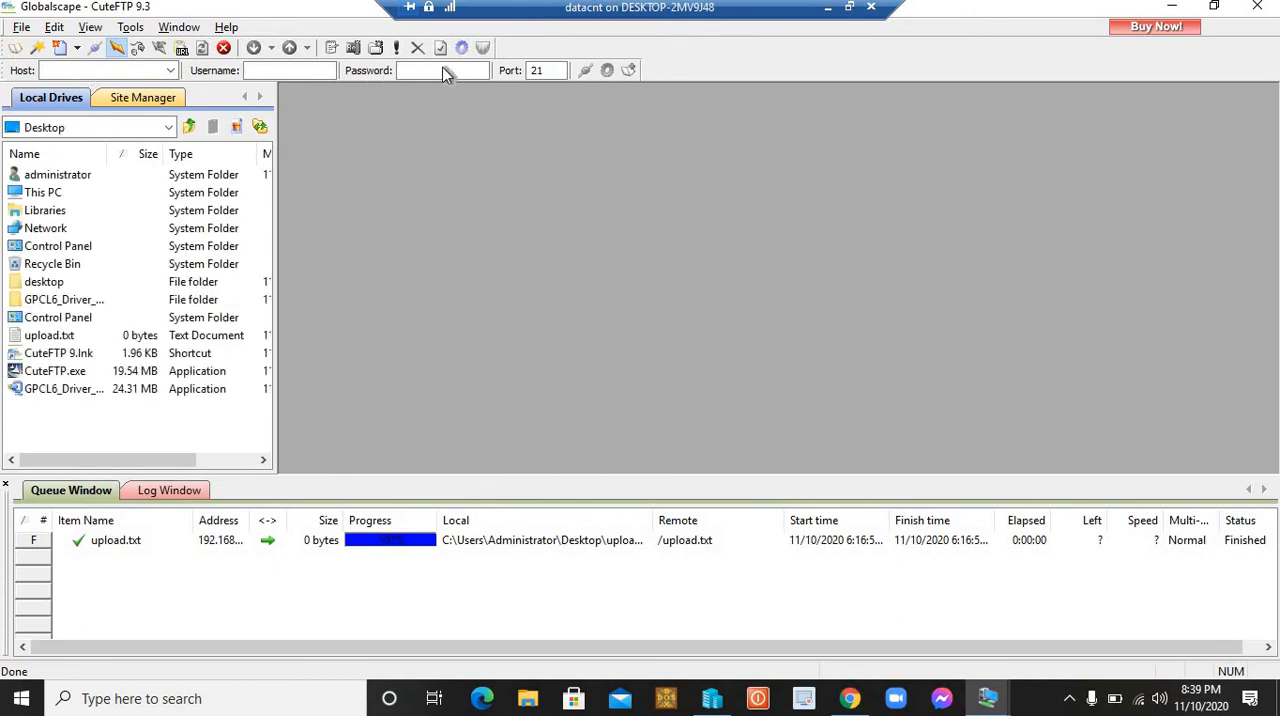
Step: Connect to the FTP host 192.168.1.100 on port 21 with the username shadow and the account password
left_click(59, 72)
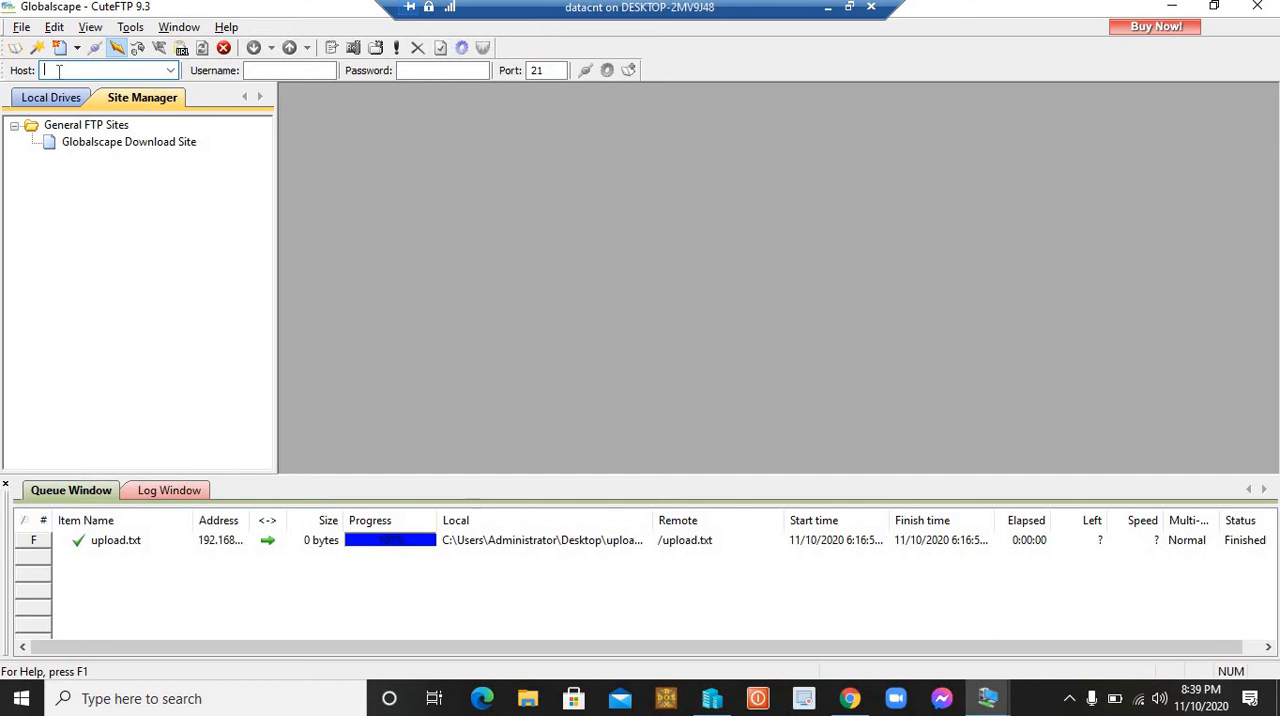
type("192.168.1.100")
left_click(283, 78)
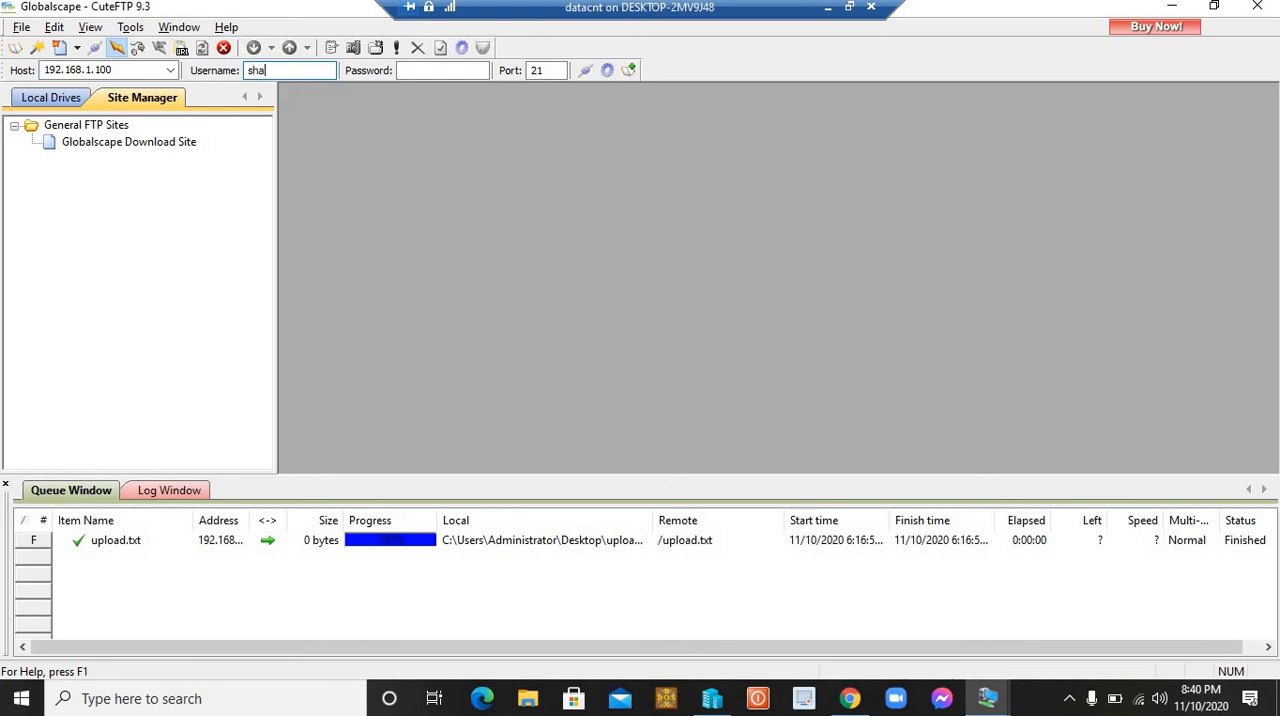
type("ow")
key("Tab")
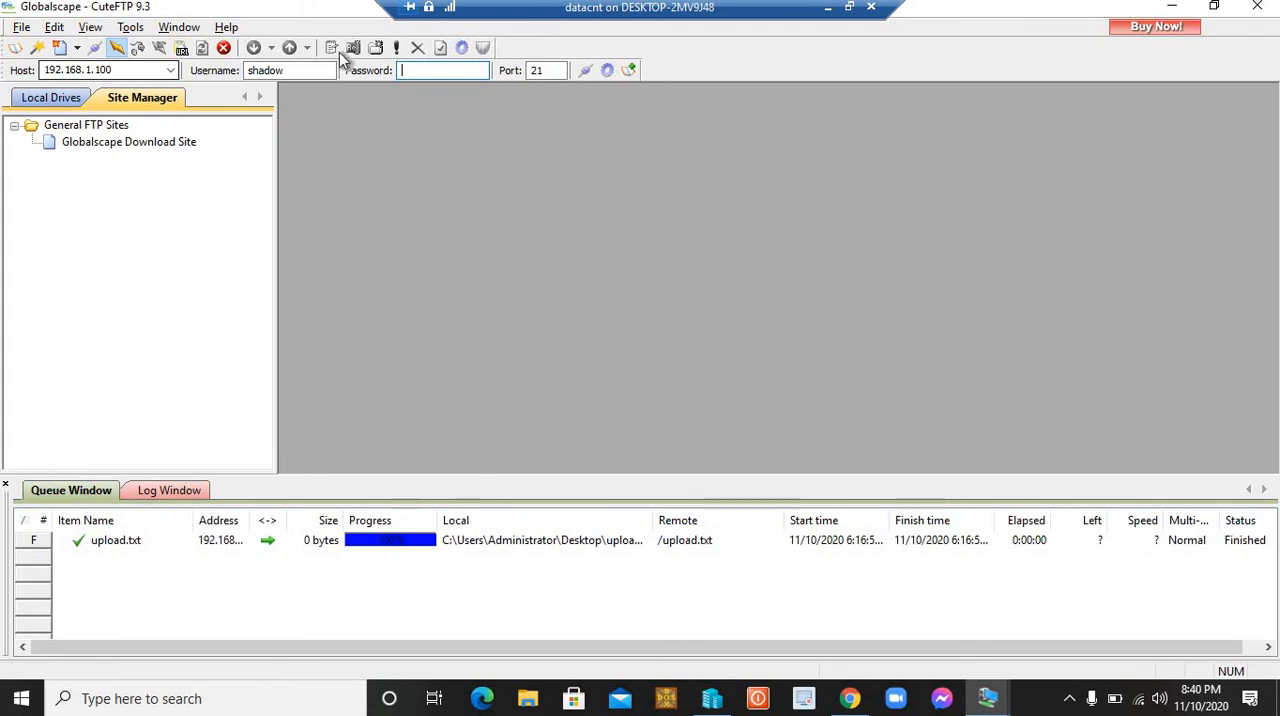
type("123456")
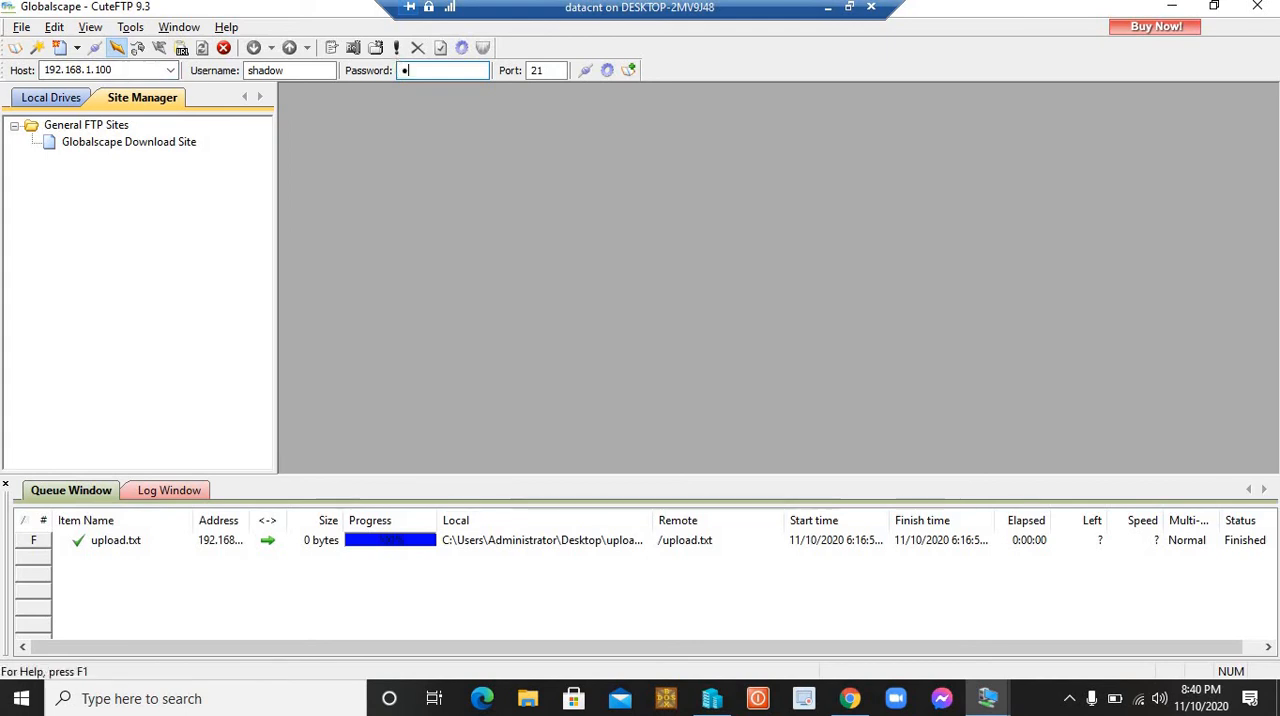
type("78")
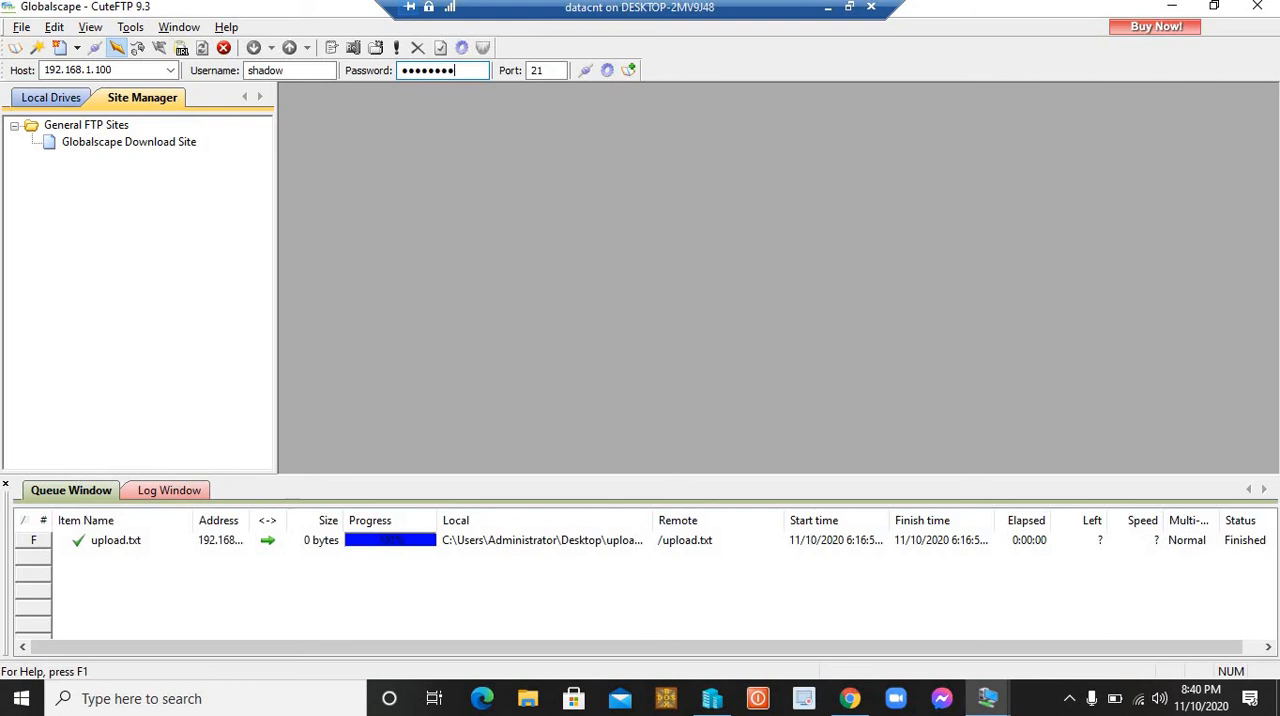
left_click(586, 70)
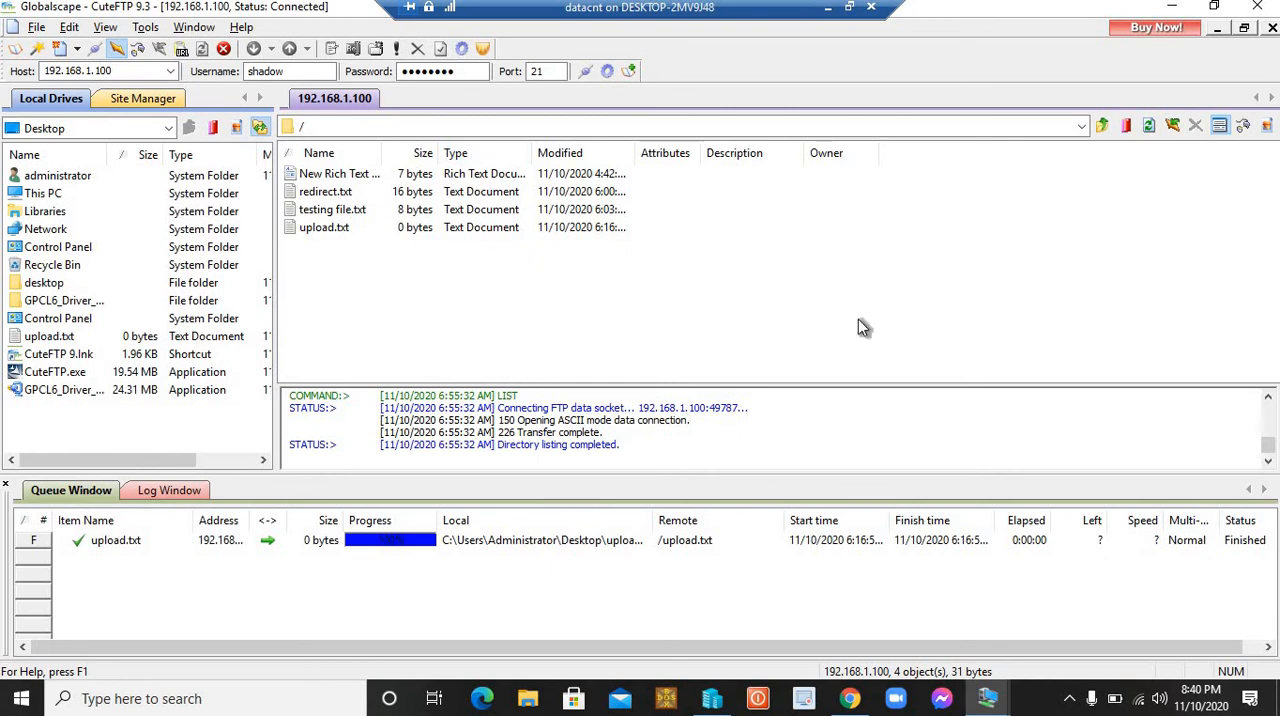
Step: Restore the CuteFTP window to a smaller size and move it aside to uncover the desktop icons
left_click(1216, 10)
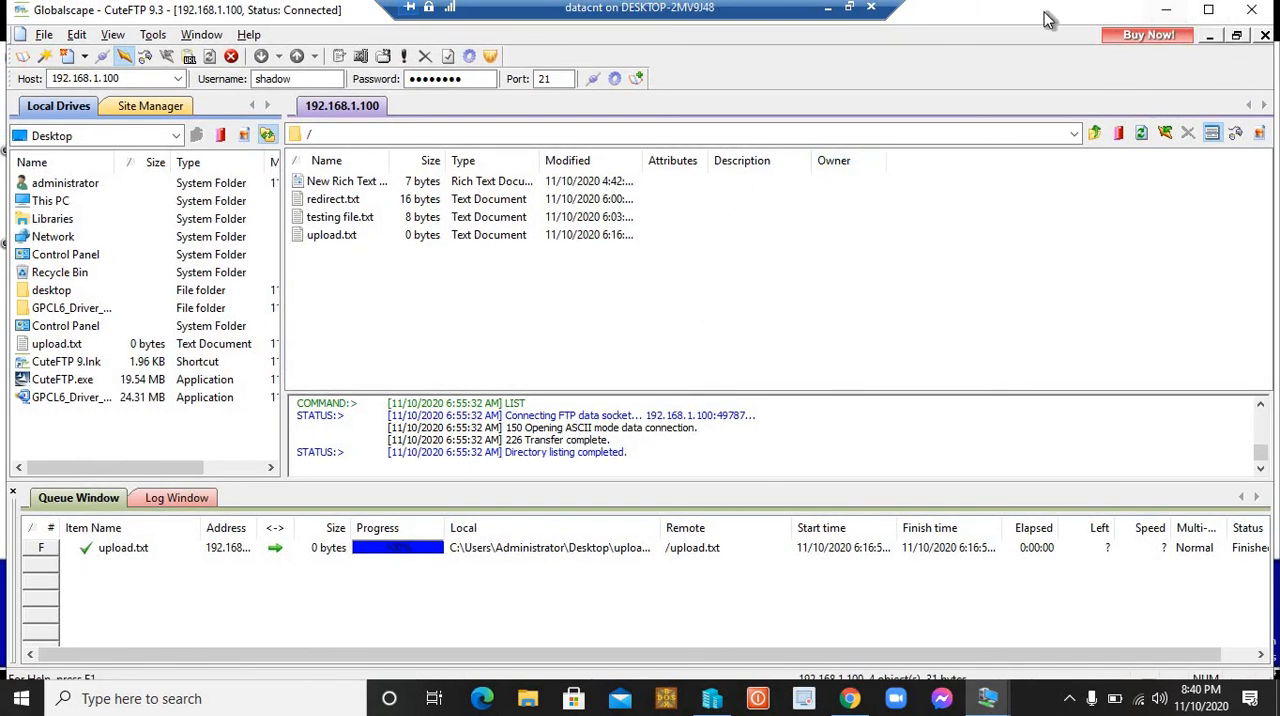
left_click_drag(1047, 17, 1140, 118)
left_click_drag(566, 118, 864, 84)
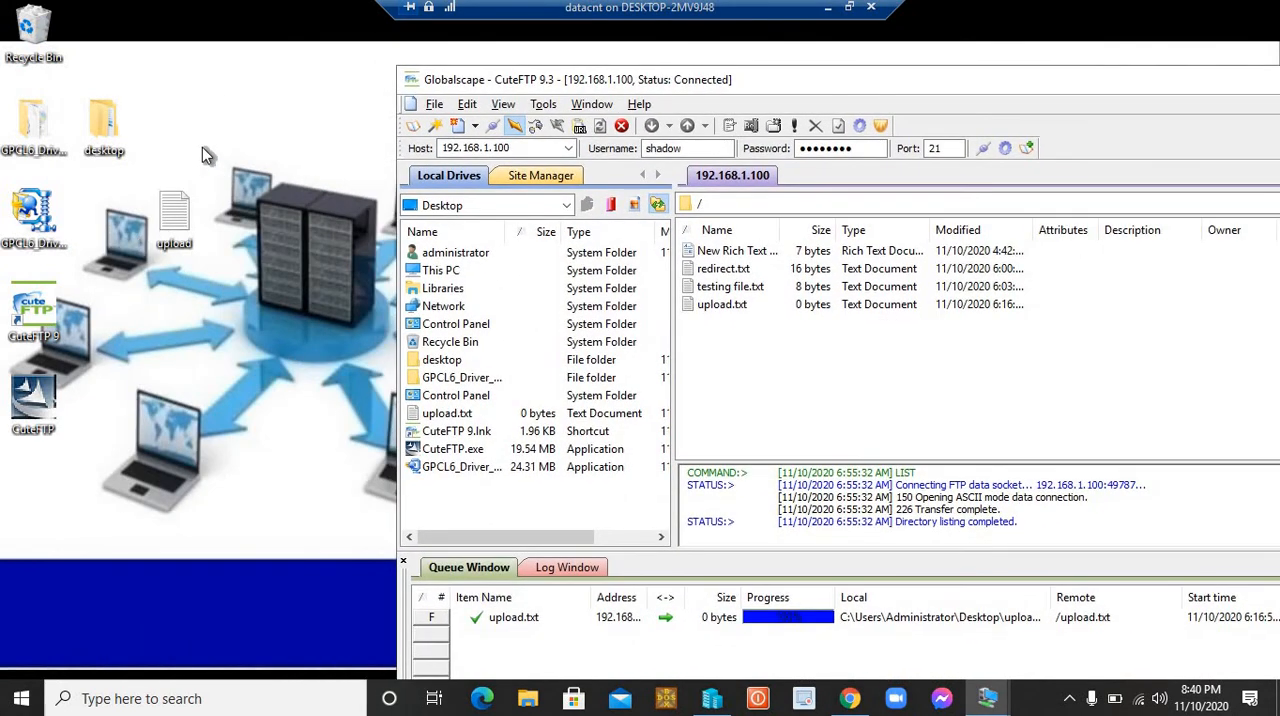
right_click(196, 118)
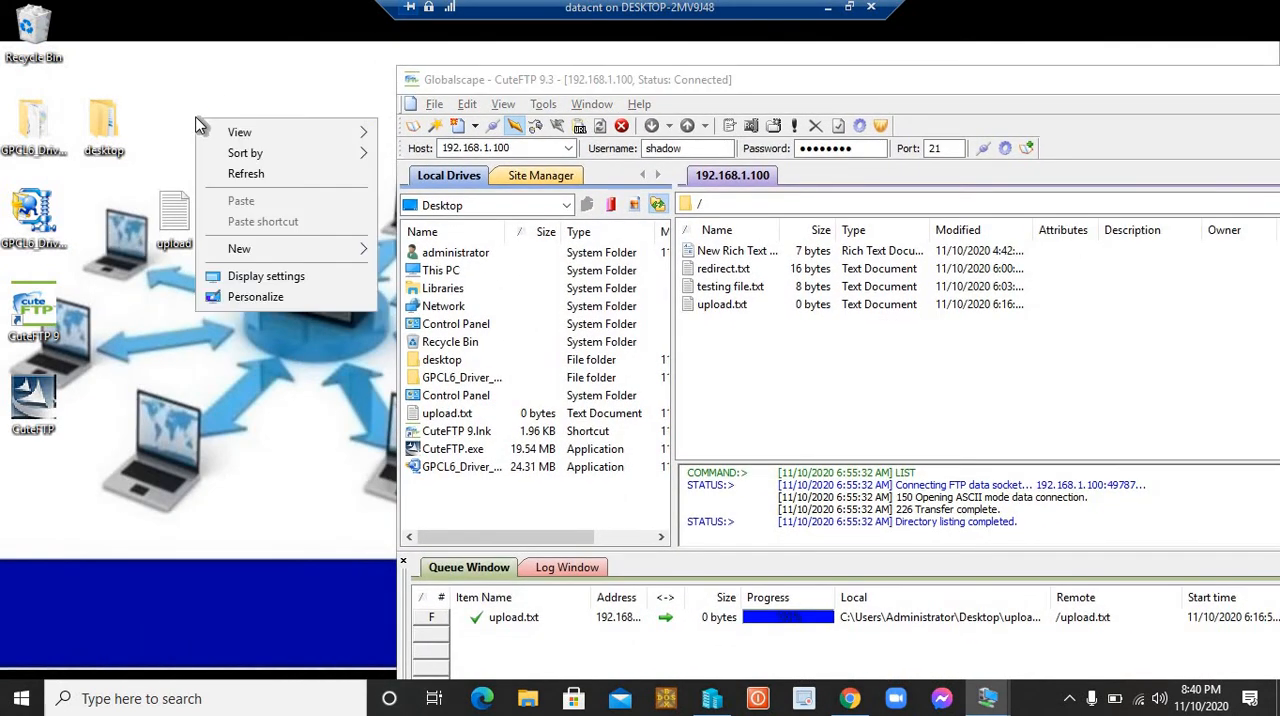
mouse_move(268, 252)
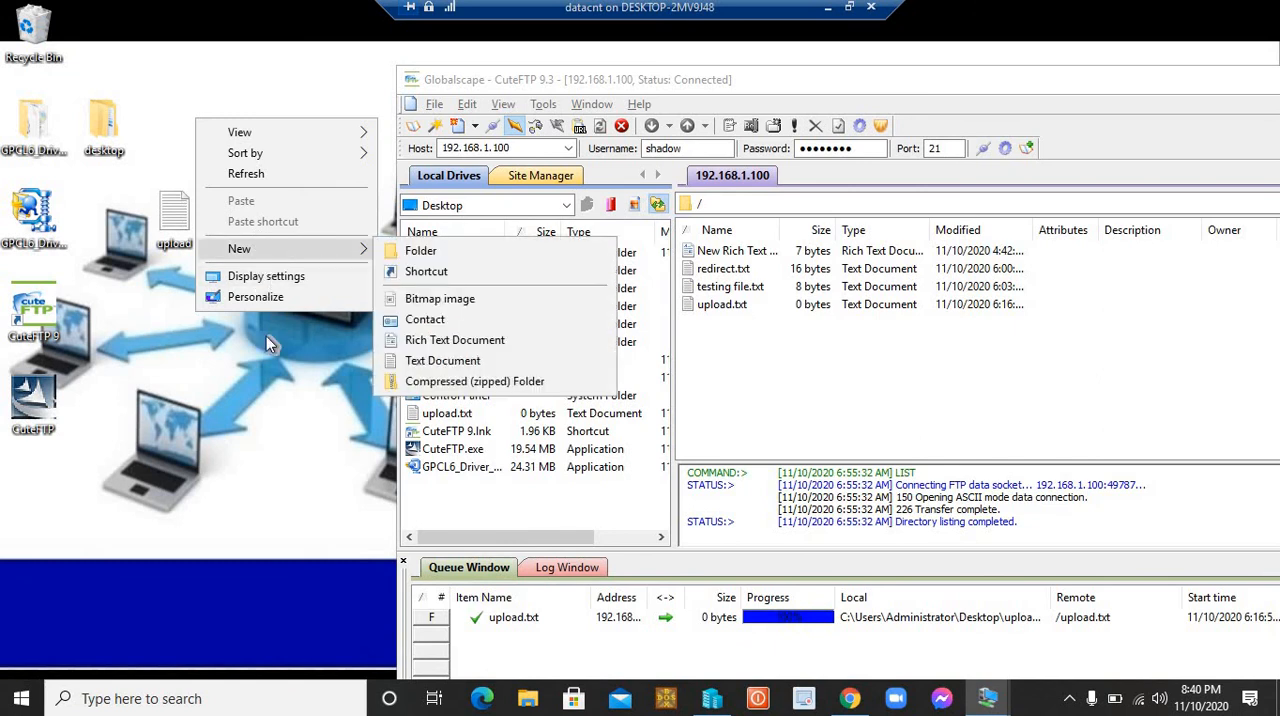
left_click(285, 425)
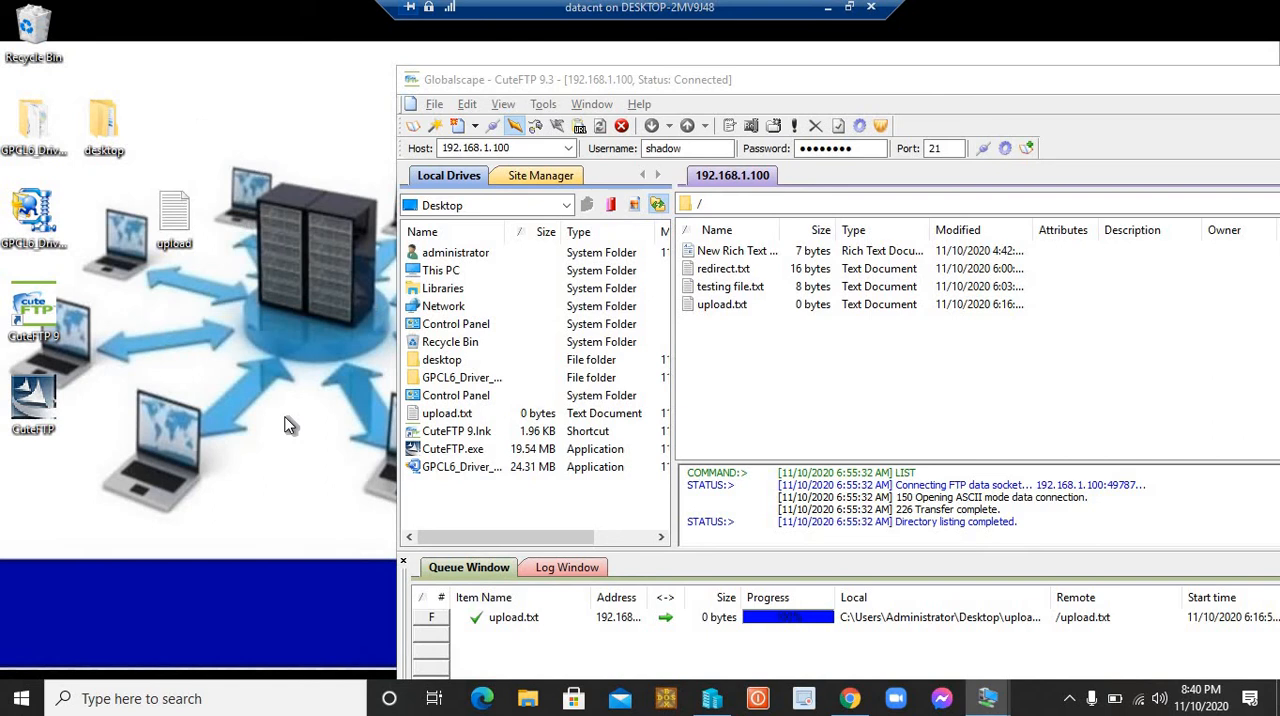
Step: Open Paint and fill the whole blank canvas with red
key("super+r")
type("mspaint")
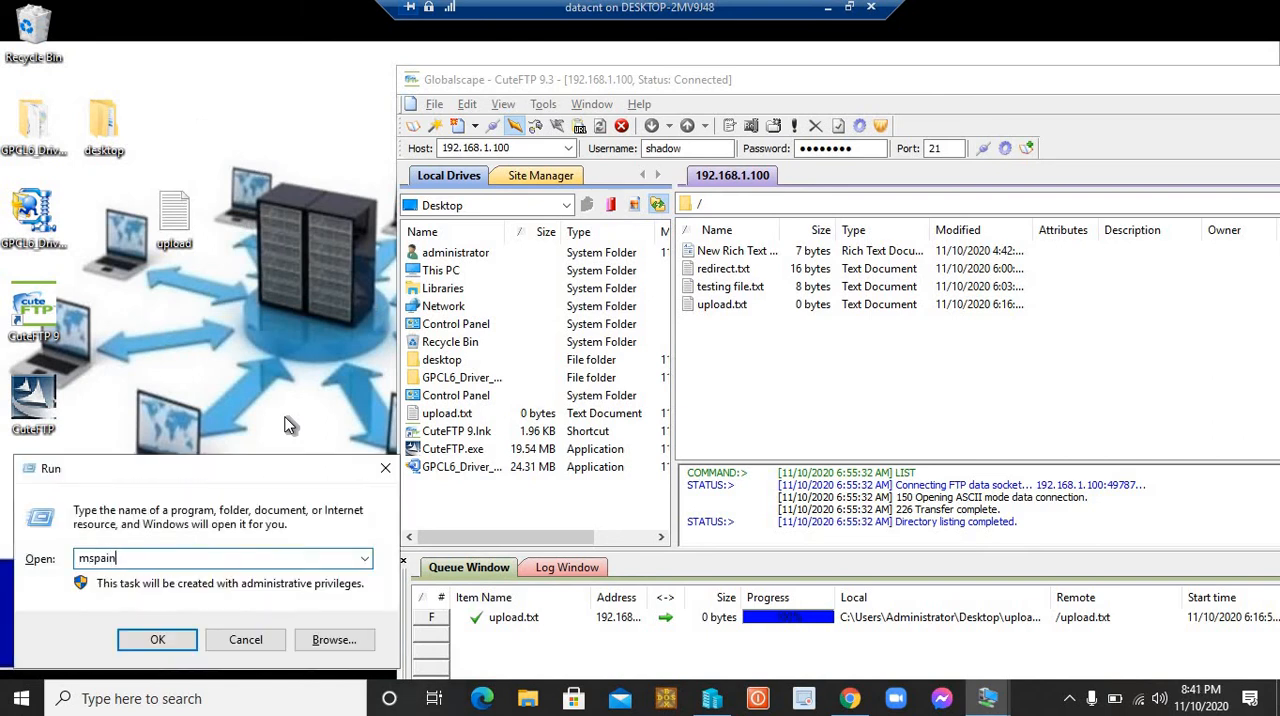
key("Return")
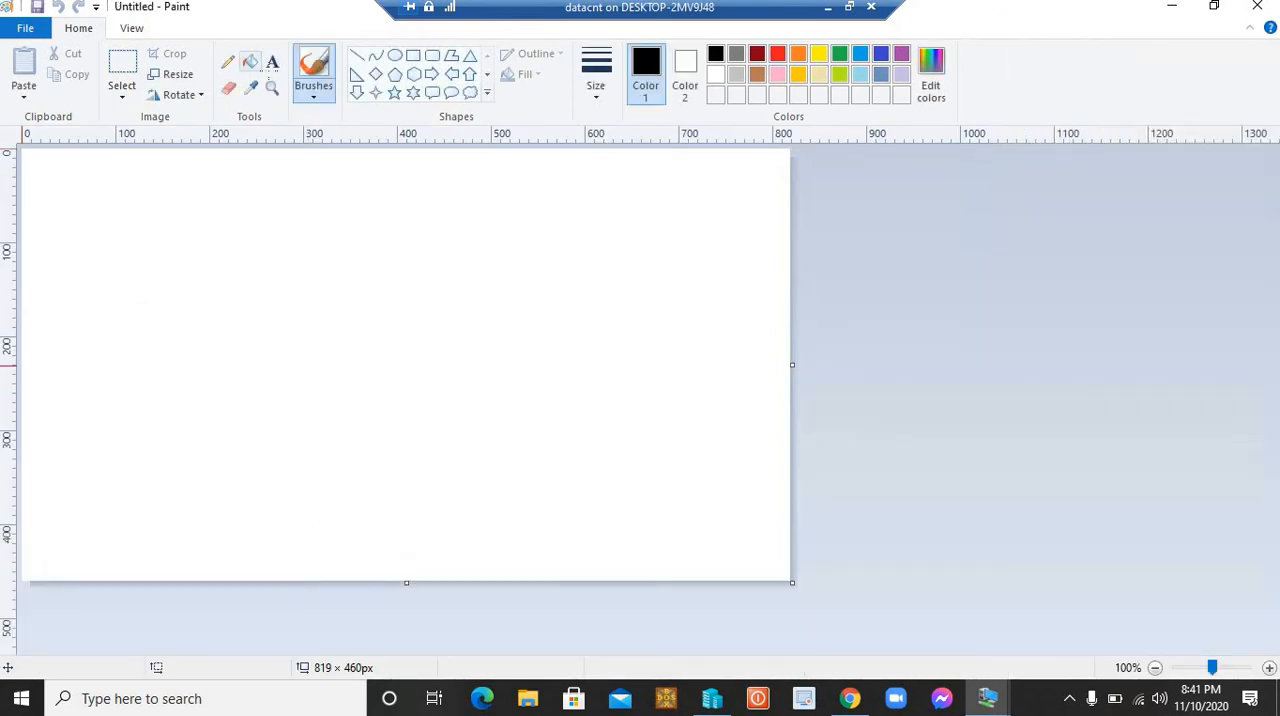
left_click(778, 54)
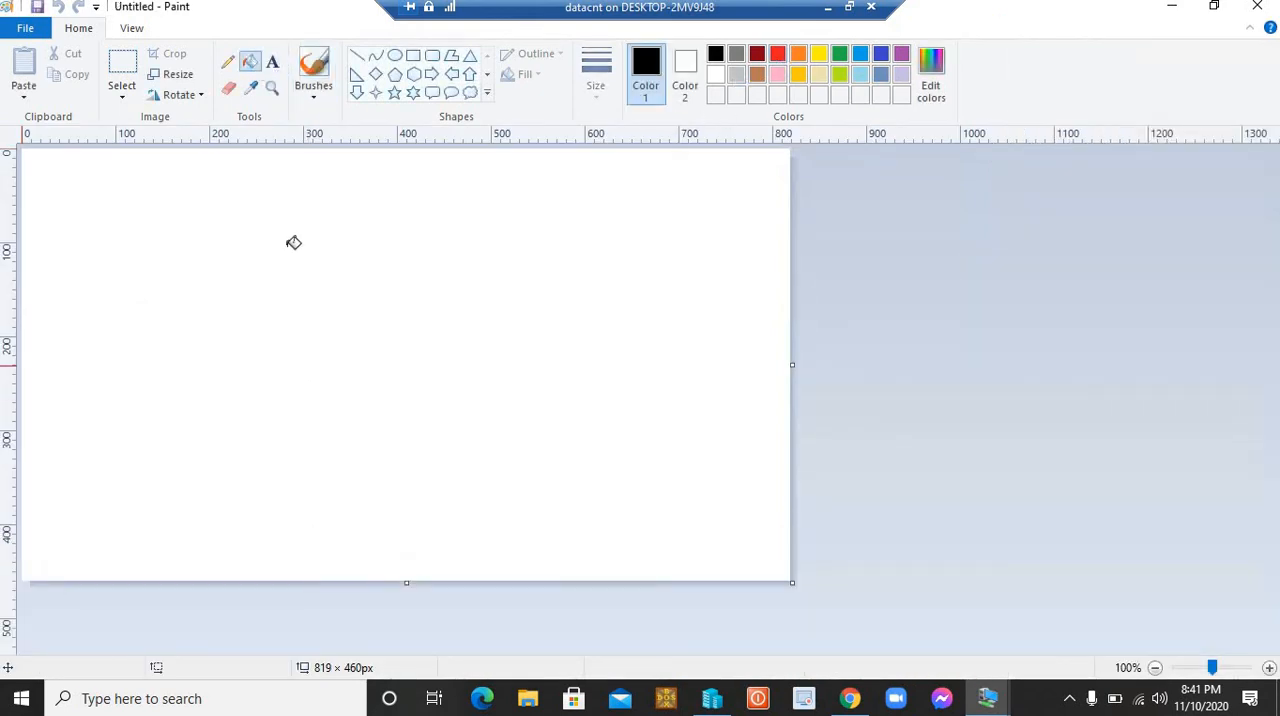
left_click(340, 231)
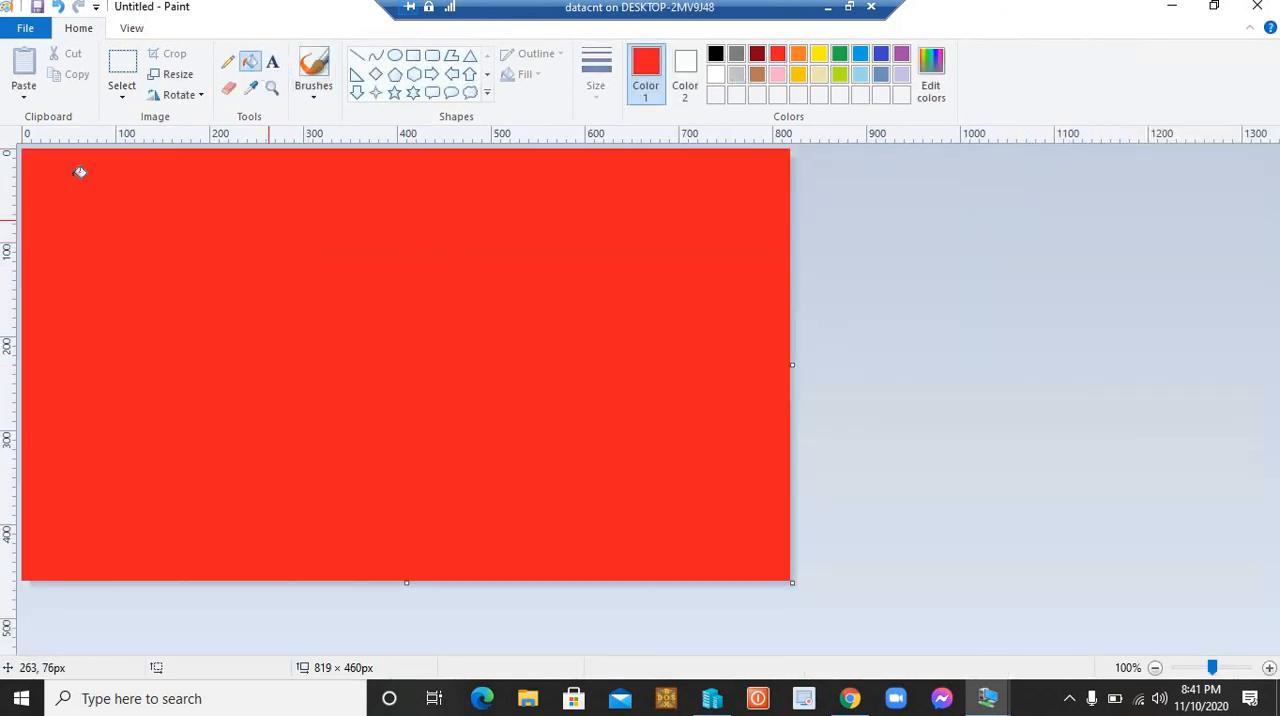
Step: Save the red picture as a JPEG named "upload to ftp" in the desktop folder on the Desktop
left_click(27, 36)
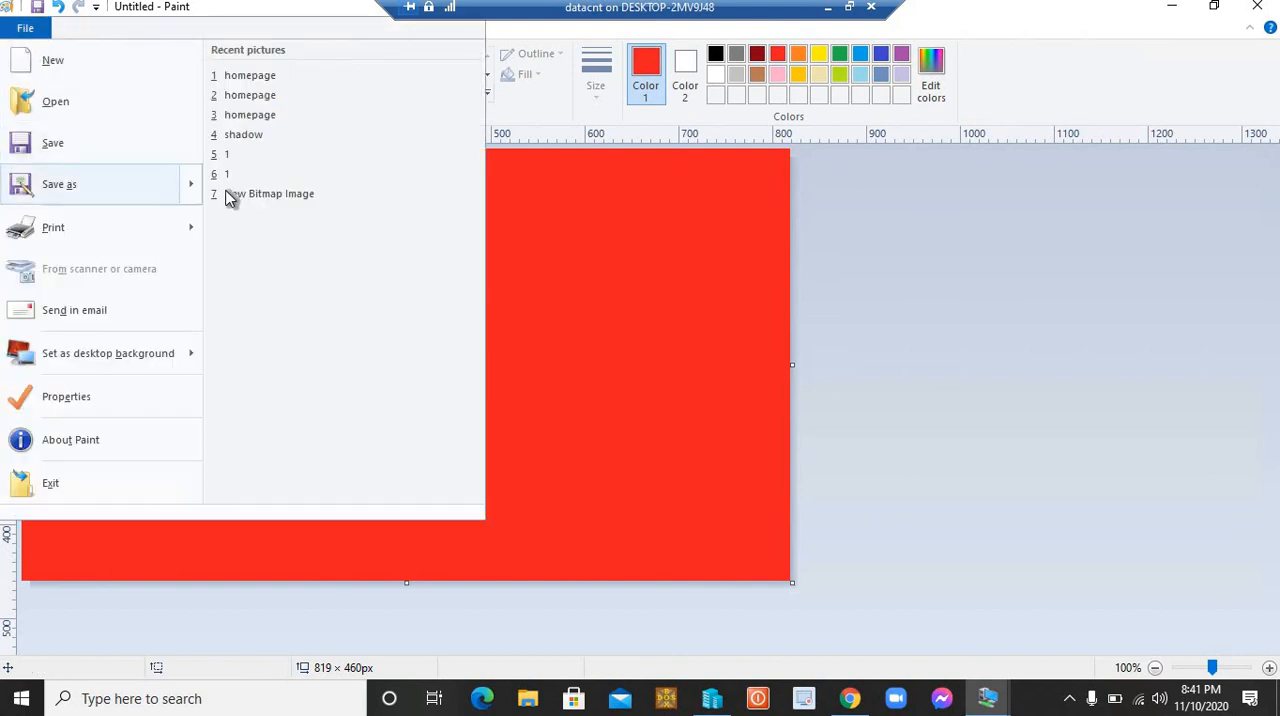
mouse_move(192, 184)
left_click(292, 140)
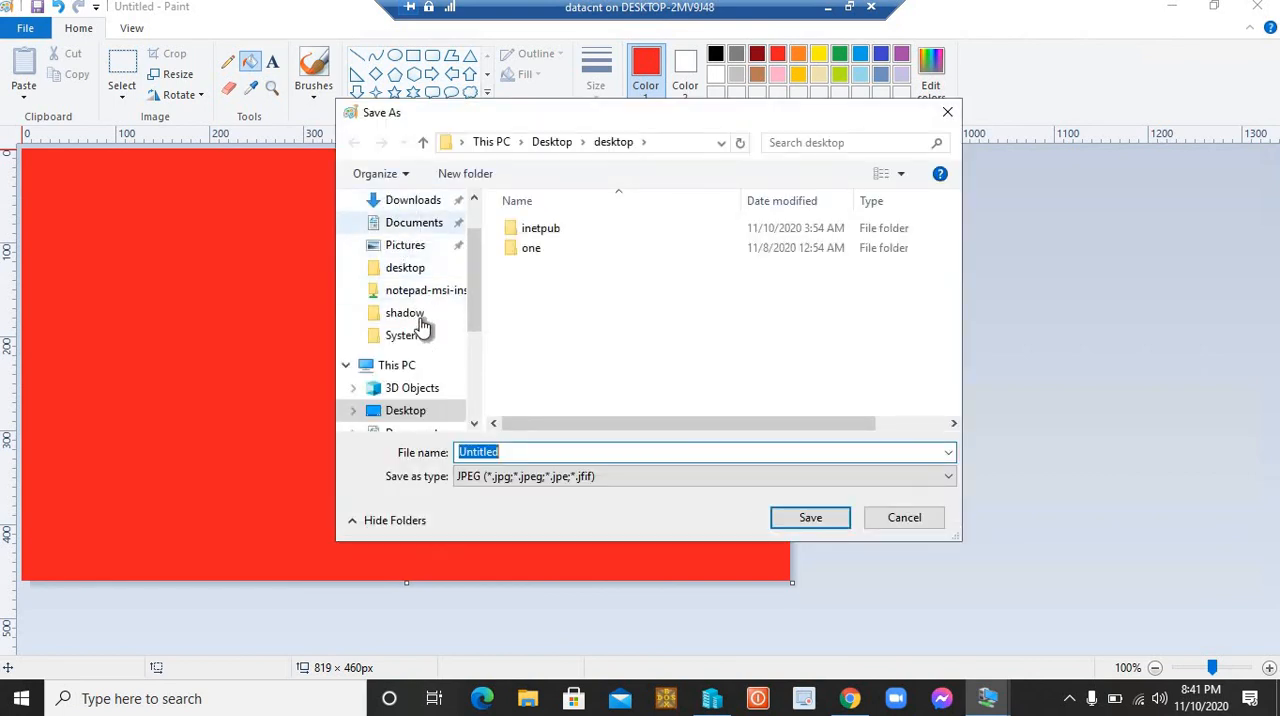
left_click(445, 366)
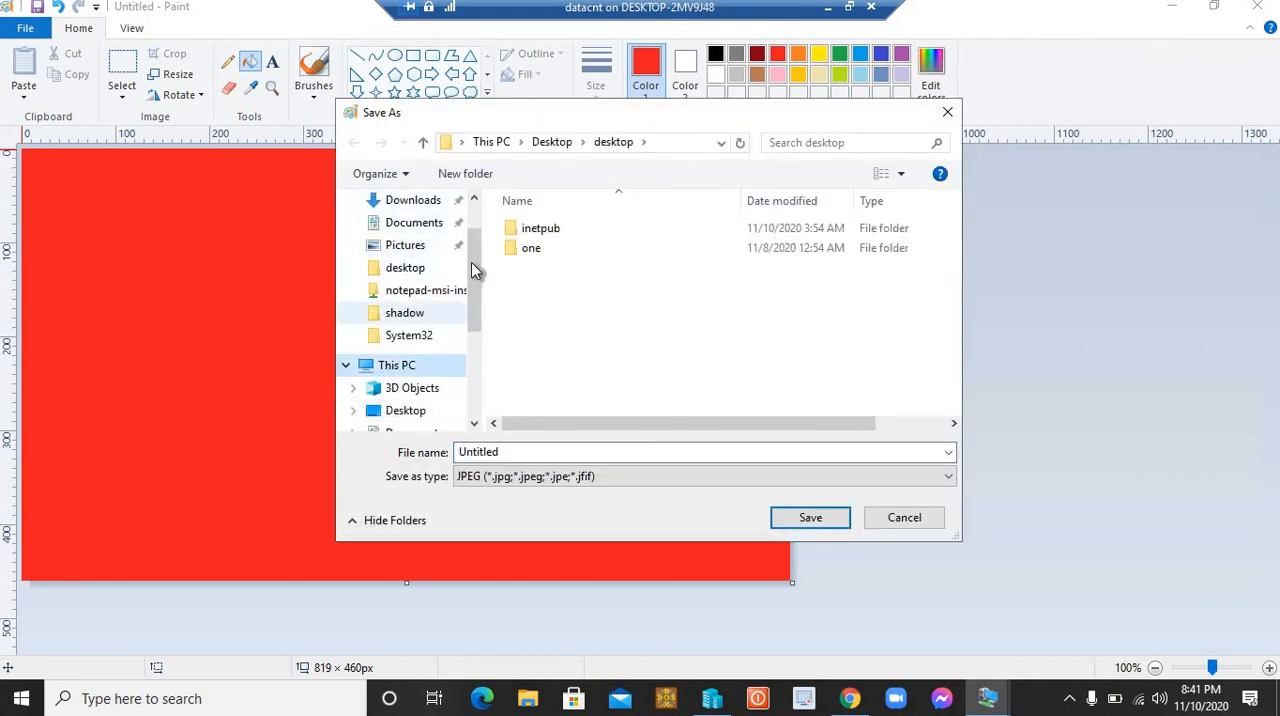
left_click(408, 270)
type("upload to ftp")
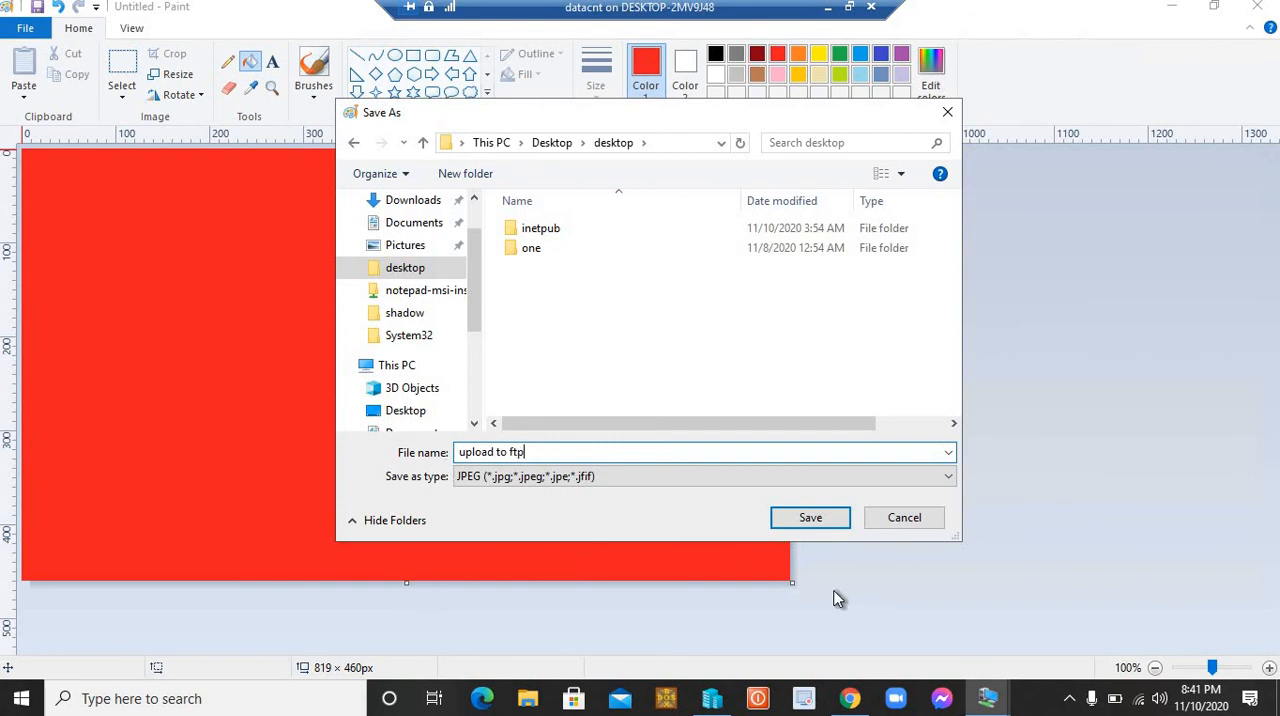
left_click(831, 528)
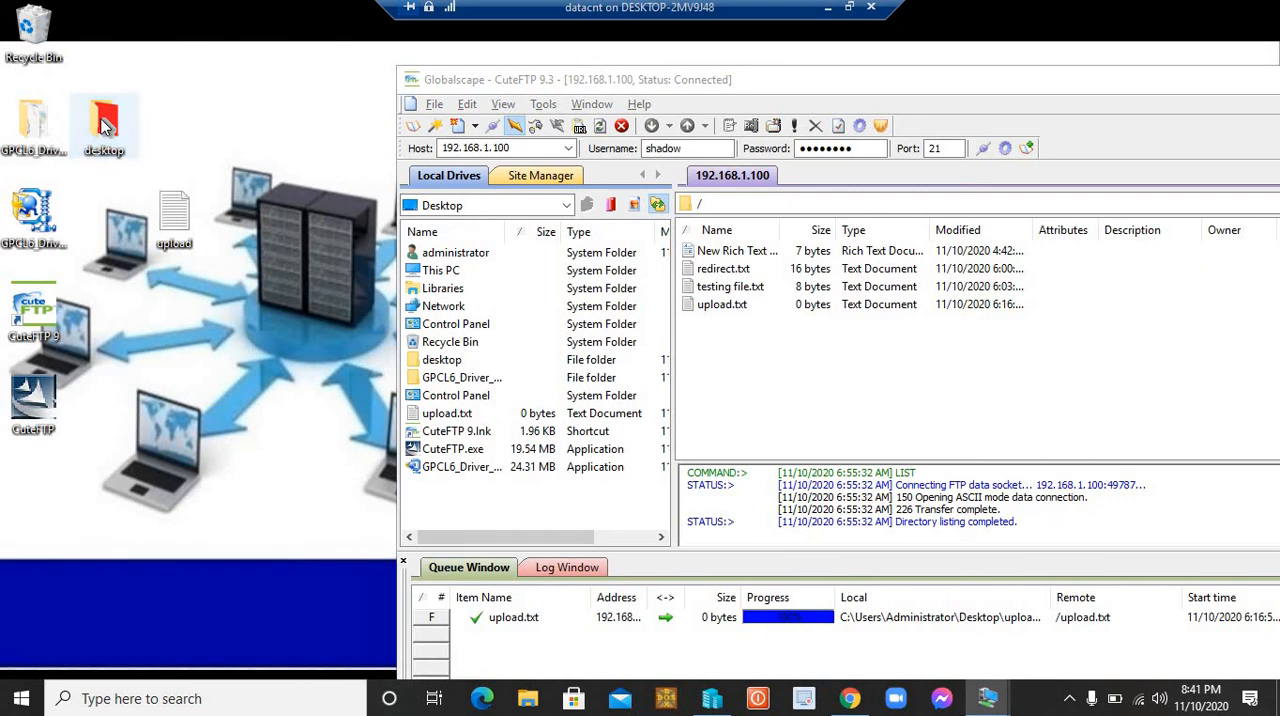
Step: Open the desktop folder and copy the "upload to ftp" image file
double_click(105, 125)
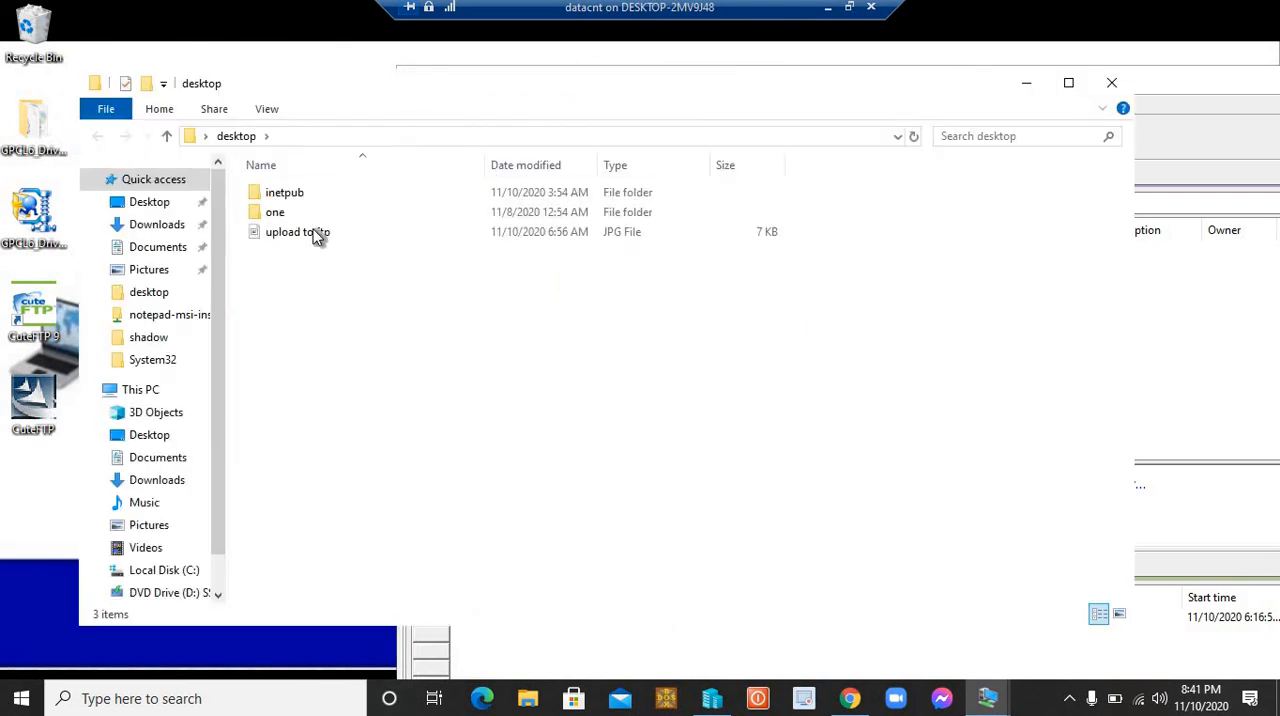
left_click(295, 229)
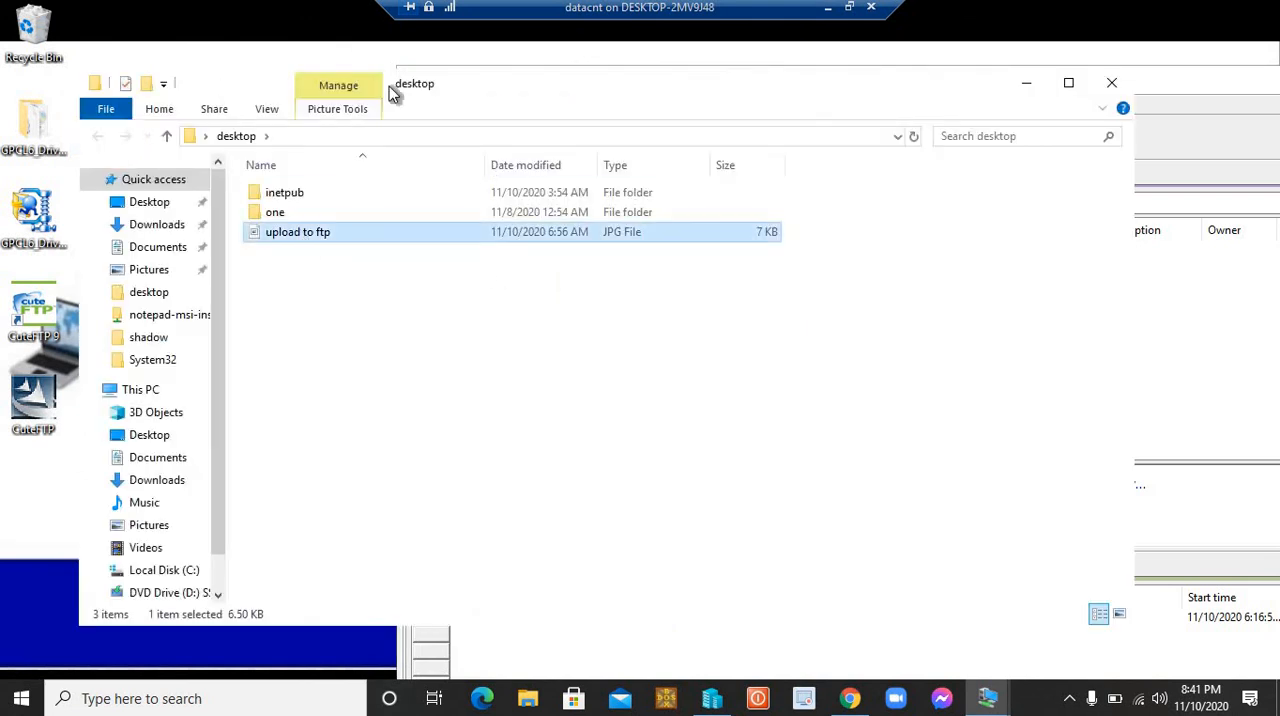
double_click(252, 234)
right_click(289, 233)
left_click(335, 545)
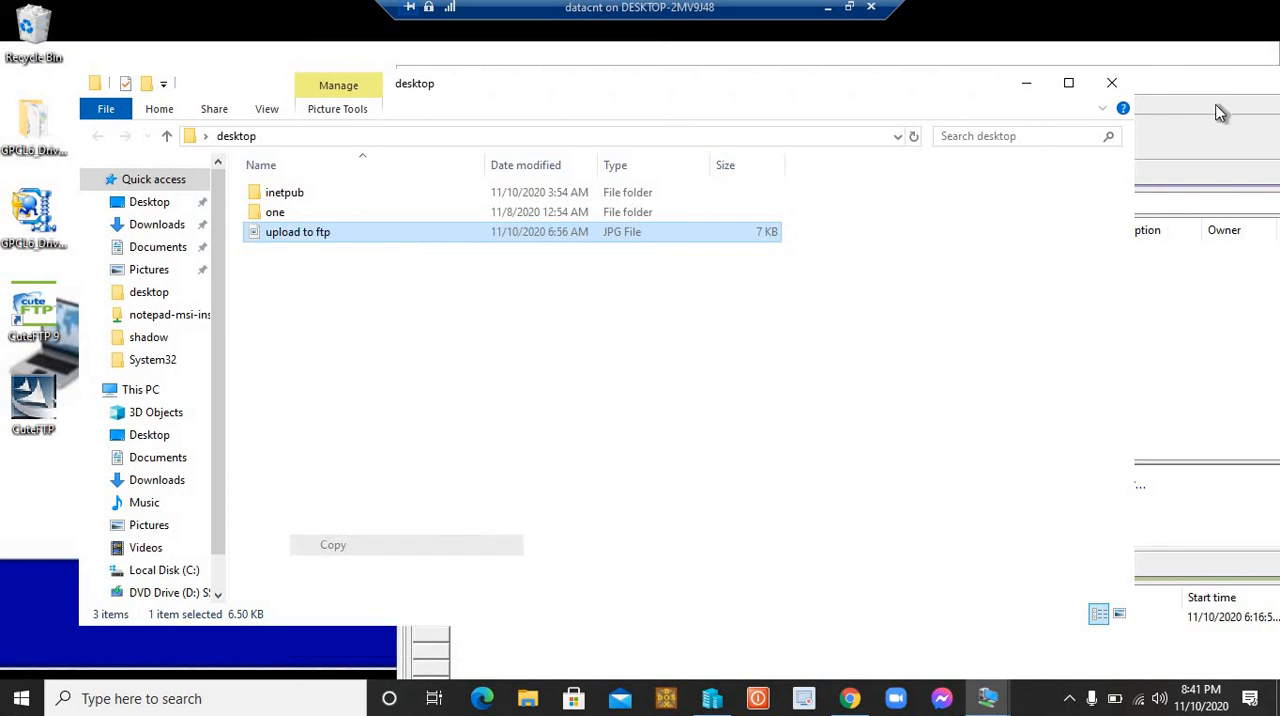
Step: Minimize the folder window, paste the copied image into the root of the 192.168.1.100 FTP site in CuteFTP and select the uploaded file
left_click(1185, 66)
left_click(1023, 87)
right_click(777, 358)
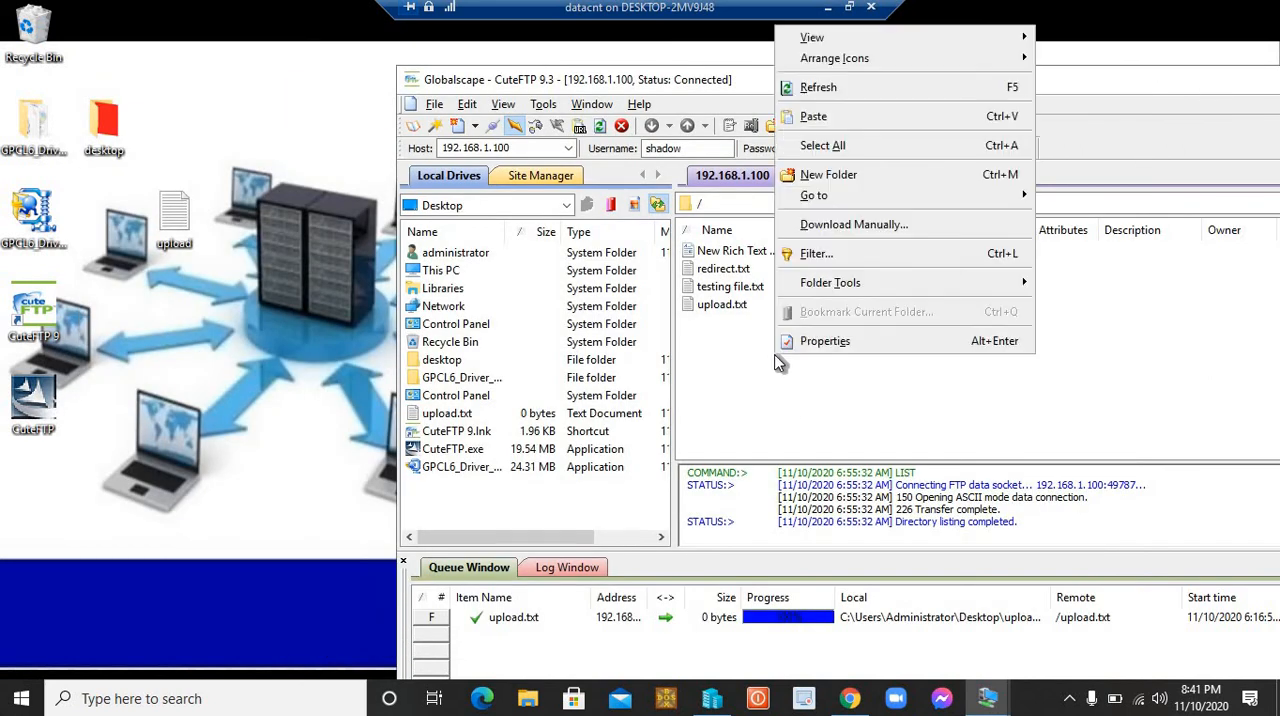
left_click(815, 115)
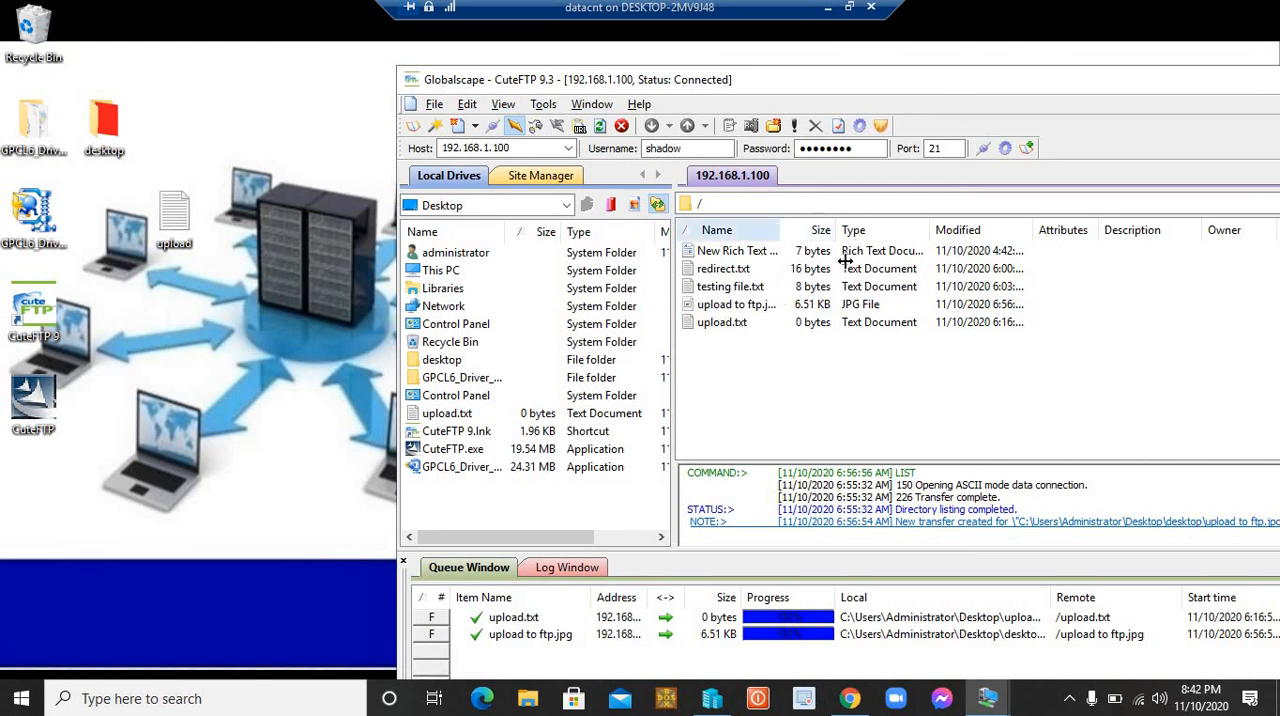
left_click(752, 308)
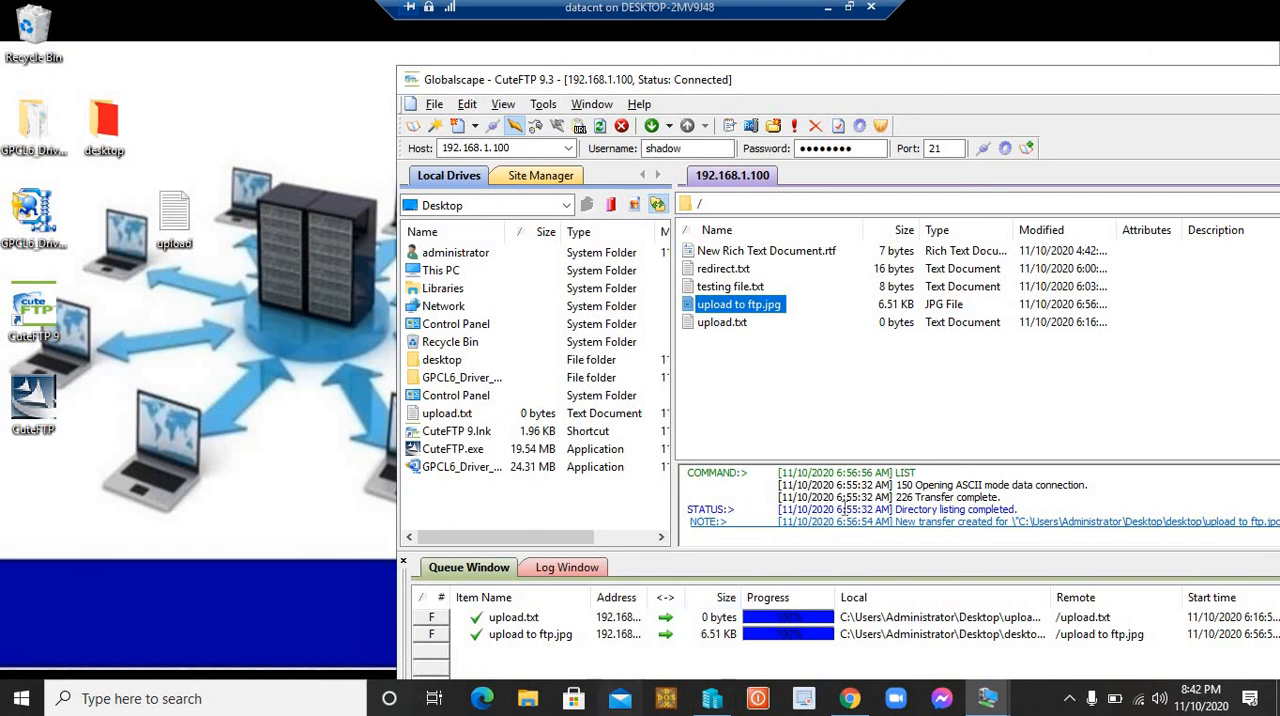
Step: Move the CuteFTP window fully into view to check the transfer, and minimize it to the desktop
left_click_drag(818, 55, 429, 86)
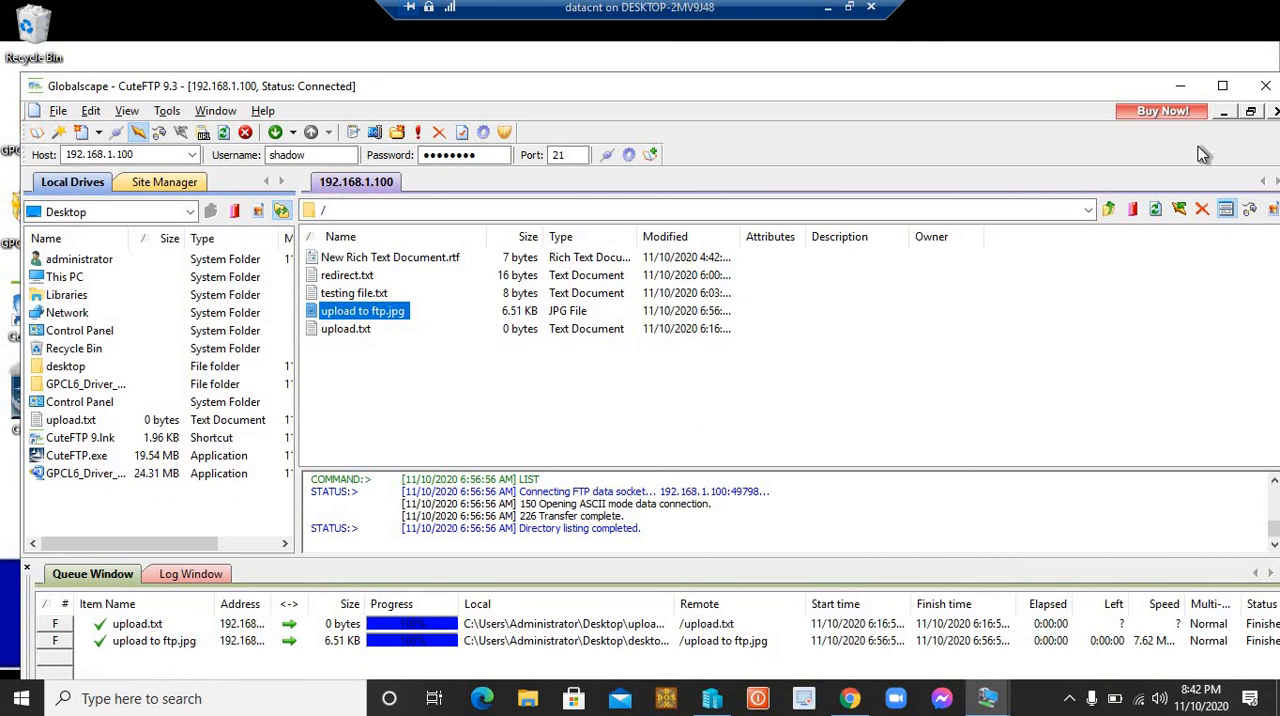
left_click(1180, 86)
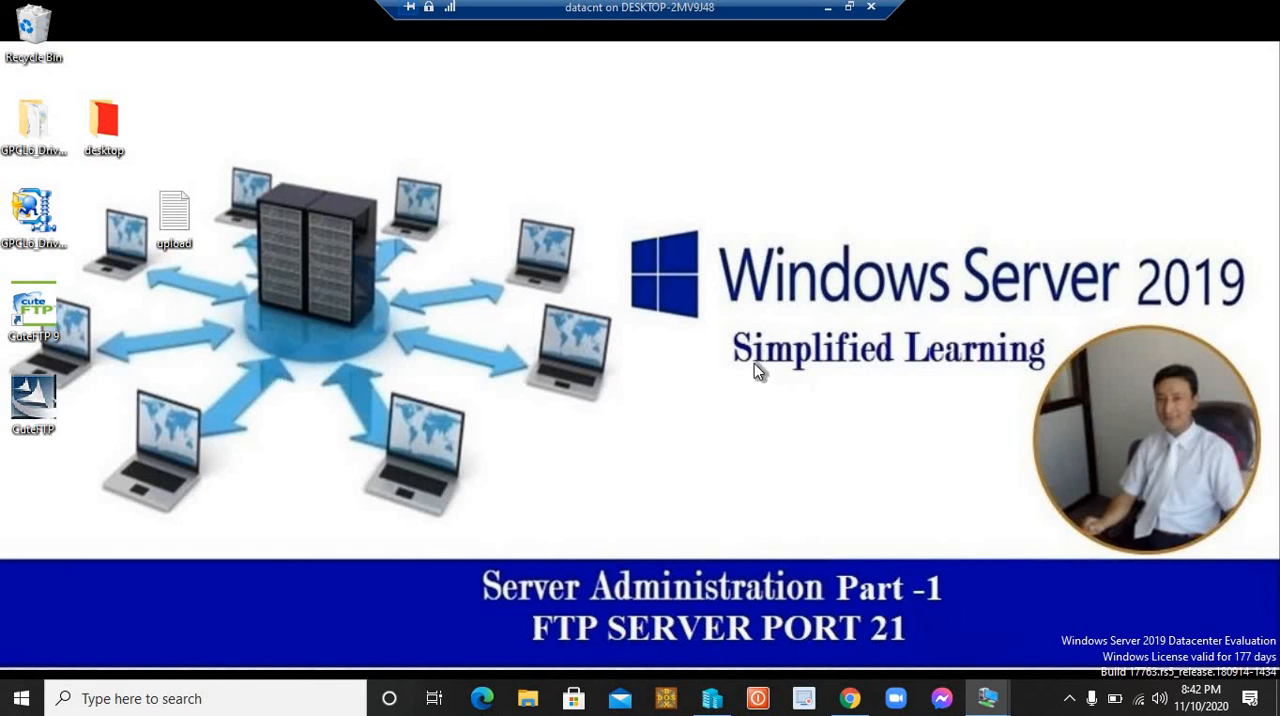
left_click(848, 8)
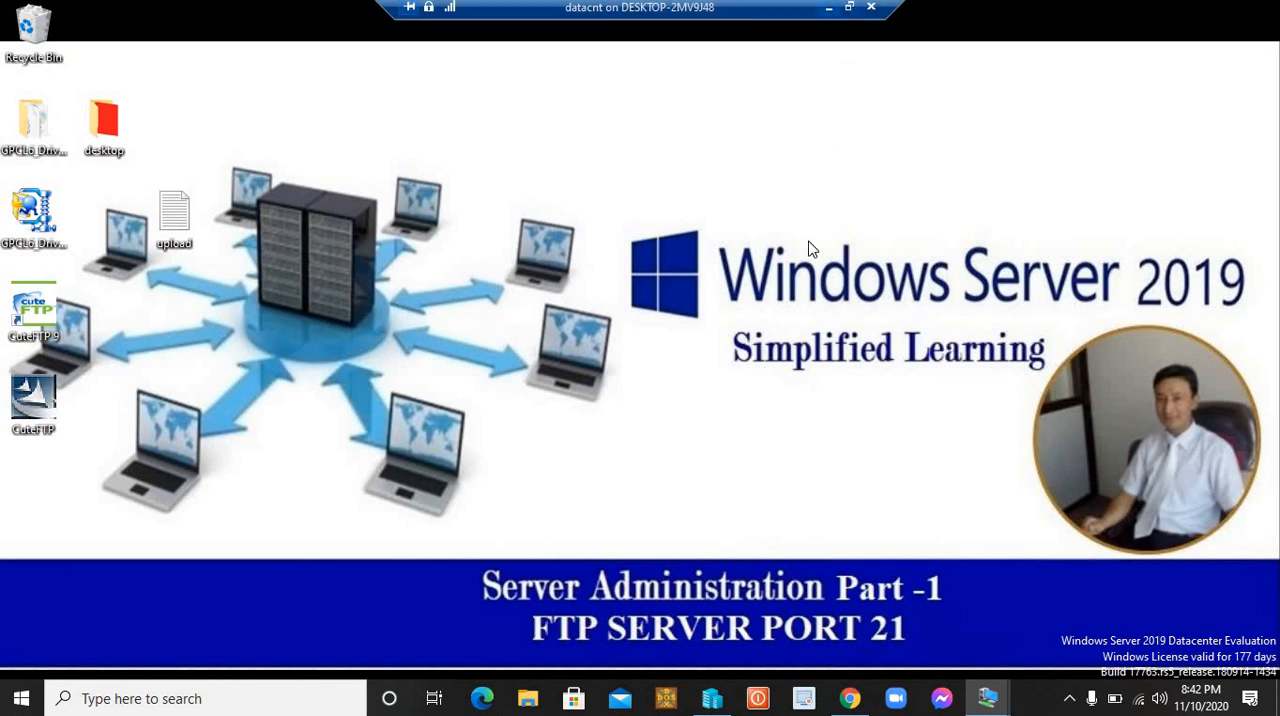